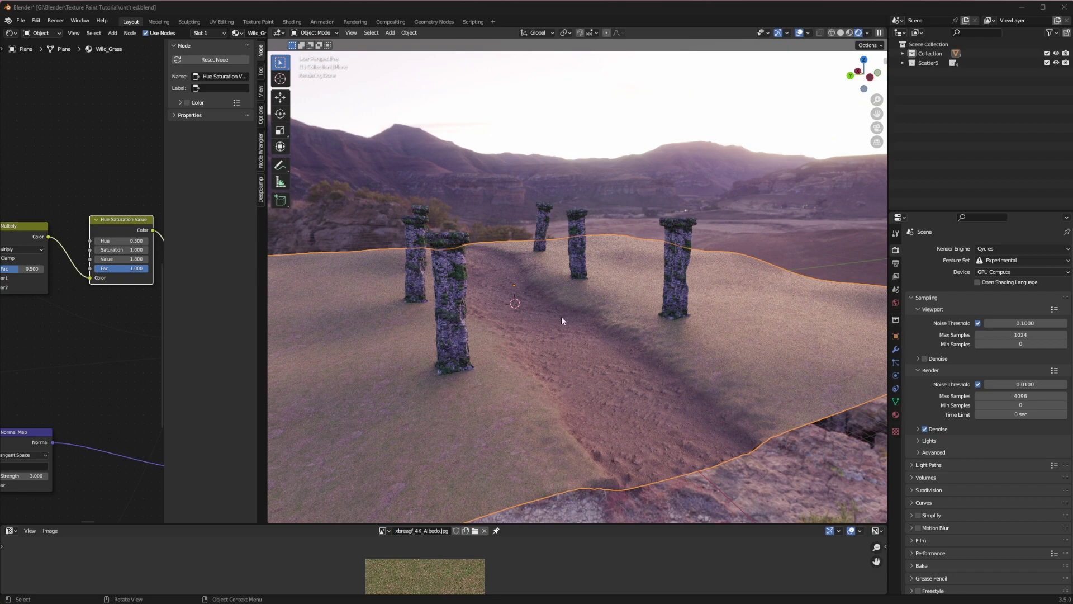
- Examine the finished terrain from several angles, checking the dirt path, the grass and the stone columns
middle_click_drag(518, 307, 541, 330)
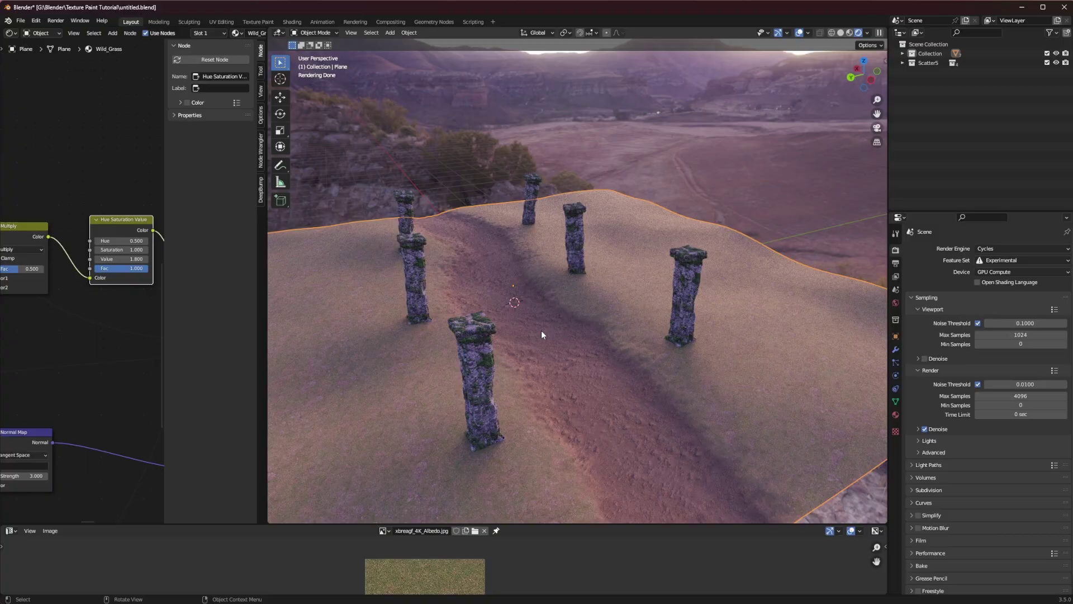
middle_click_drag(575, 368, 569, 391)
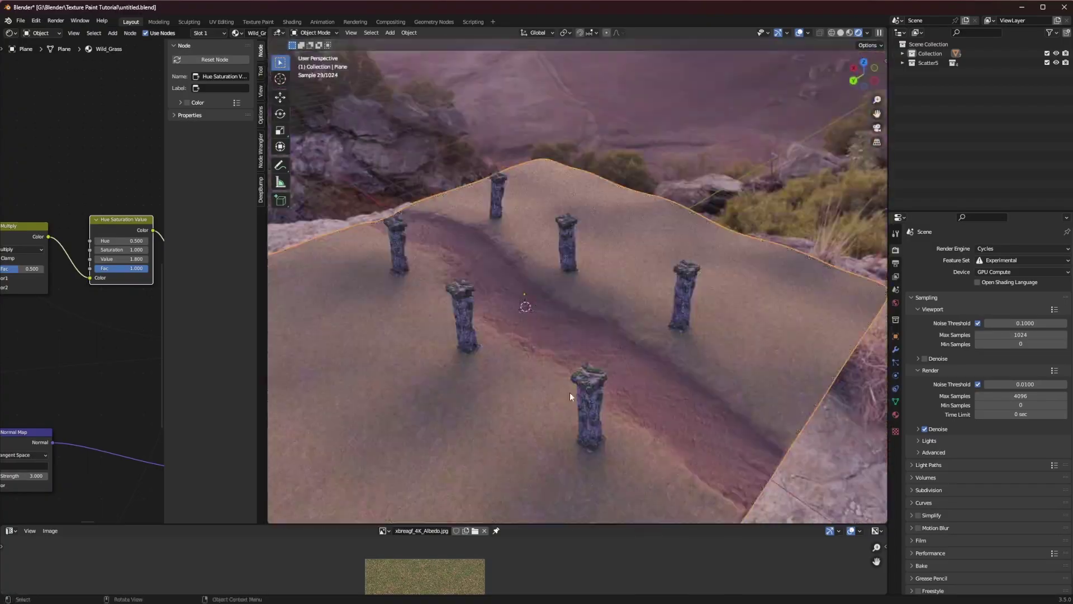
scroll(570, 387, "up", 3)
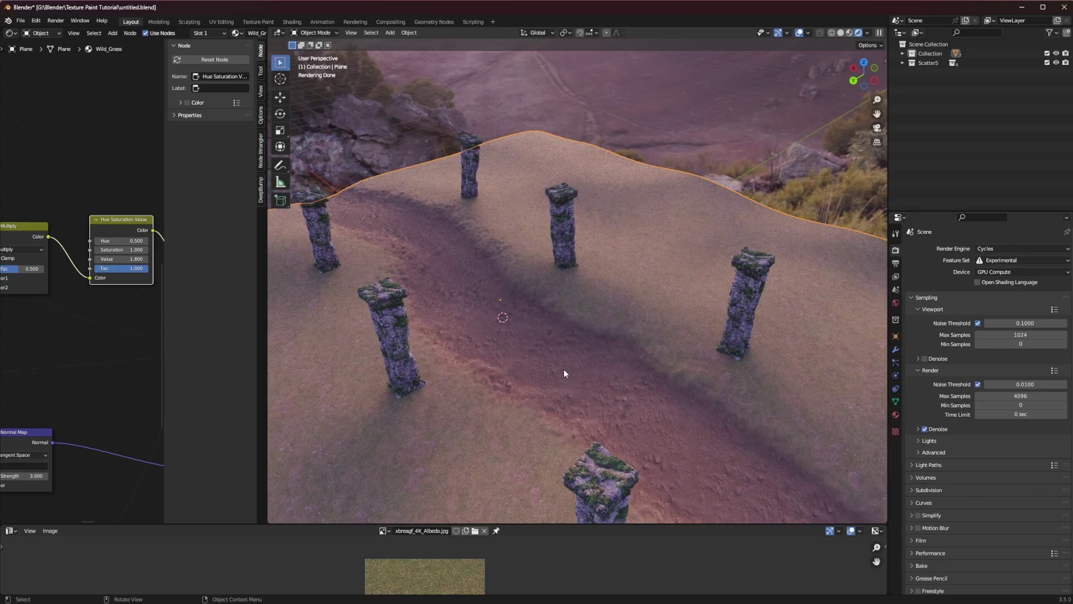
scroll(541, 345, "down", 3)
mouse_move(541, 346)
middle_mouse_down()
mouse_move(568, 348)
mouse_move(498, 341)
mouse_move(522, 325)
mouse_move(529, 333)
middle_mouse_up()
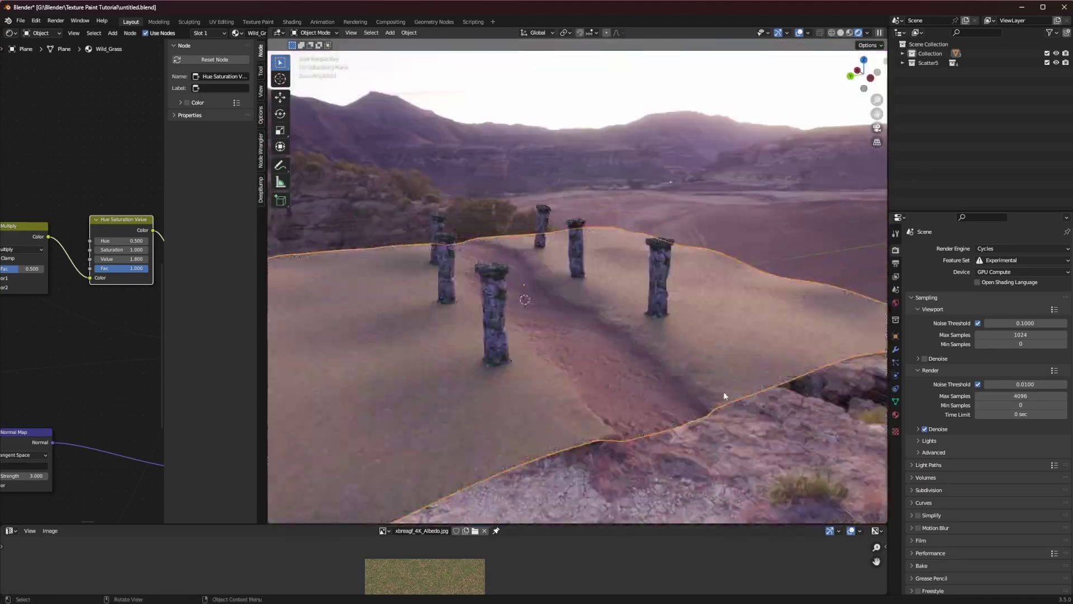
scroll(607, 394, "up", 3)
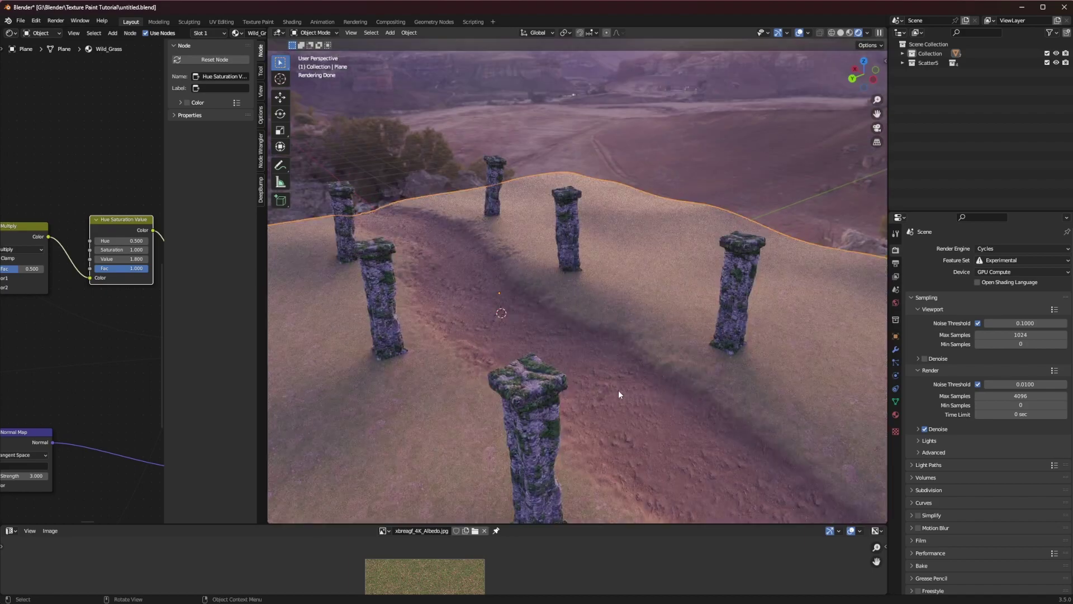
middle_click_drag(618, 390, 592, 258)
scroll(588, 373, "up", 2)
scroll(561, 385, "down", 2)
middle_click_drag(569, 353, 587, 323)
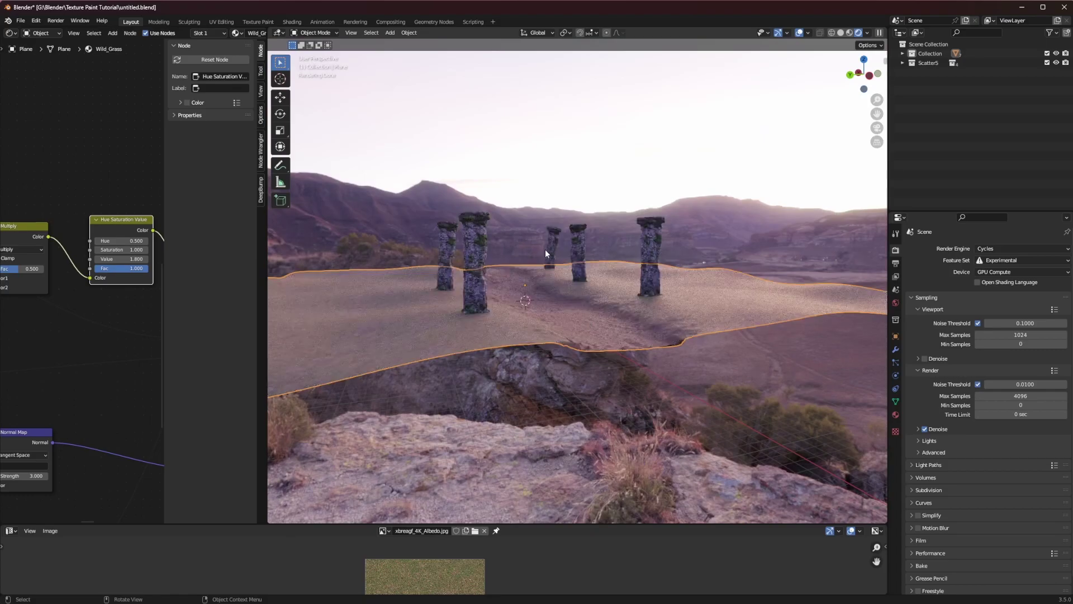
middle_click_drag(547, 253, 597, 277)
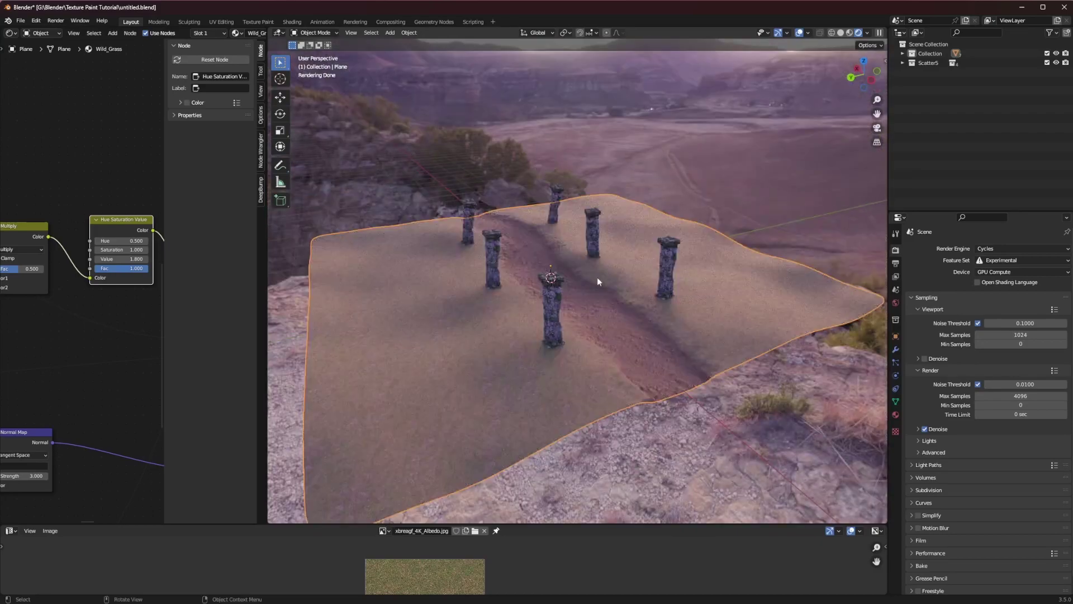
middle_click_drag(582, 323, 615, 365)
scroll(505, 343, "up", 3)
scroll(84, 335, "down", 3)
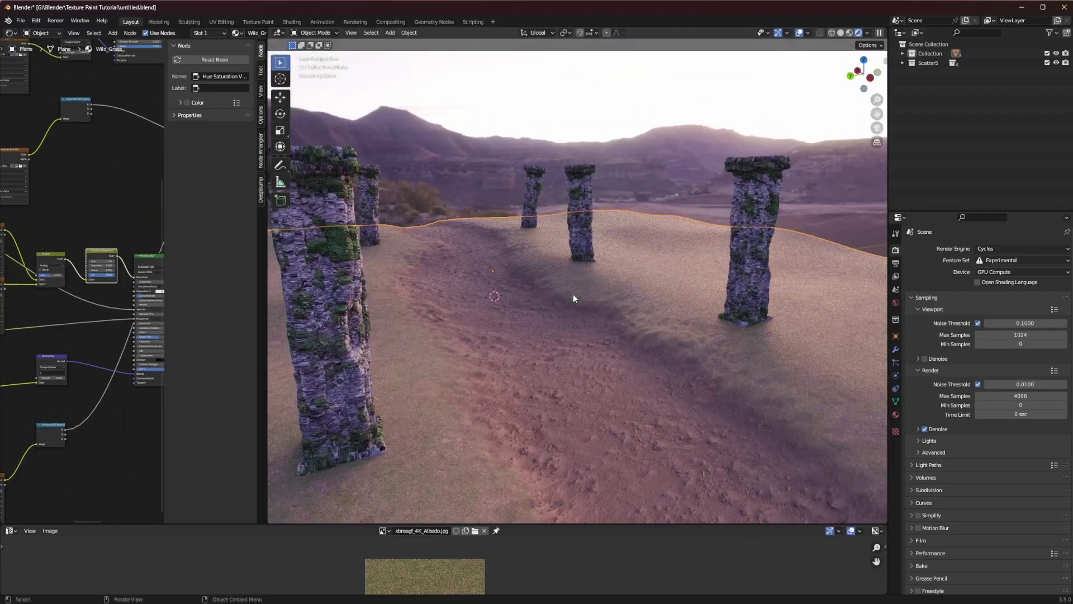
middle_click_drag(572, 294, 622, 310)
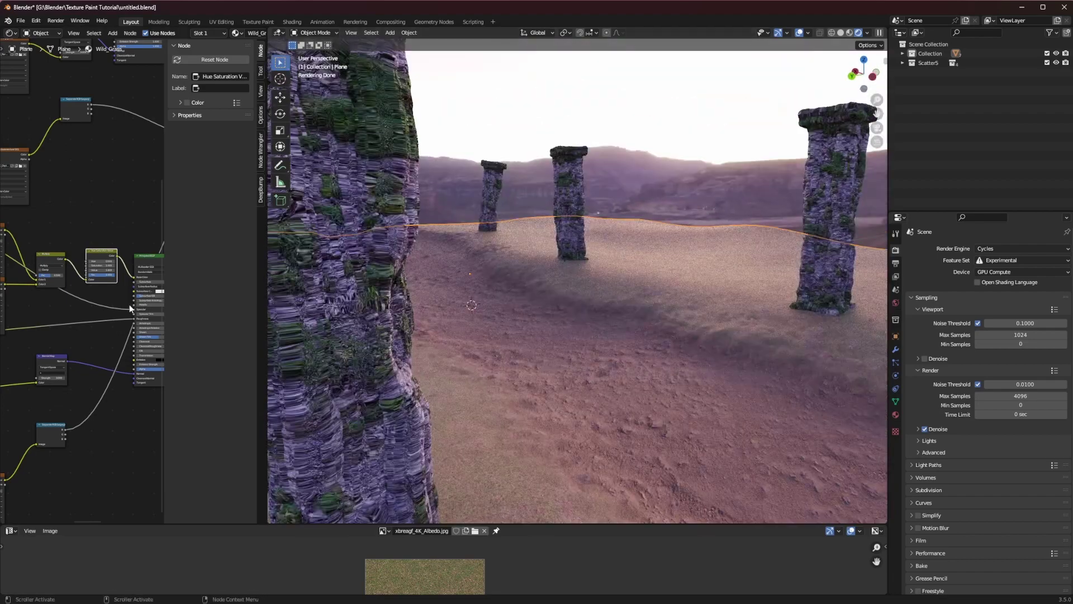
- Inspect the Specular and Roughness inputs of the Wild_Grass Principled BSDF and the rendered ground surface
scroll(106, 274, "down", 3)
middle_click_drag(104, 228, 67, 371)
scroll(70, 279, "up", 12)
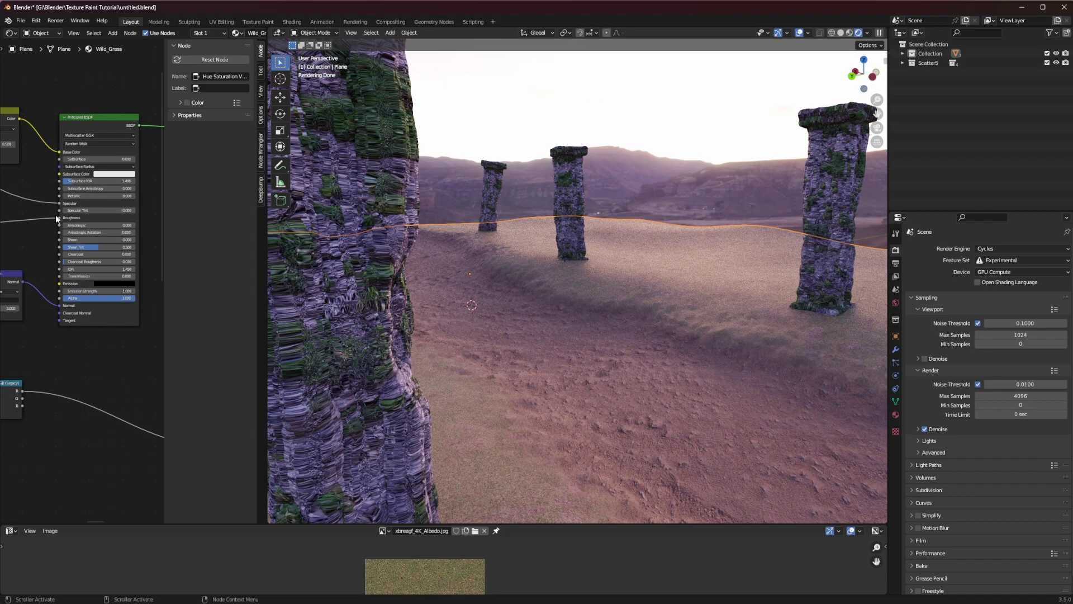
left_click_drag(59, 218, 58, 217)
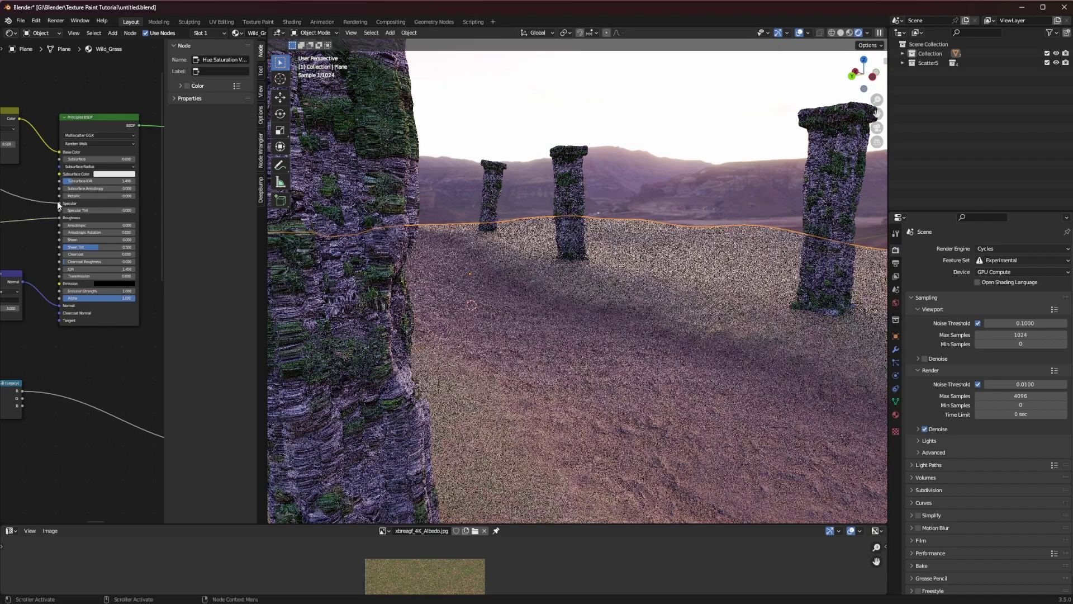
middle_click_drag(337, 254, 559, 313)
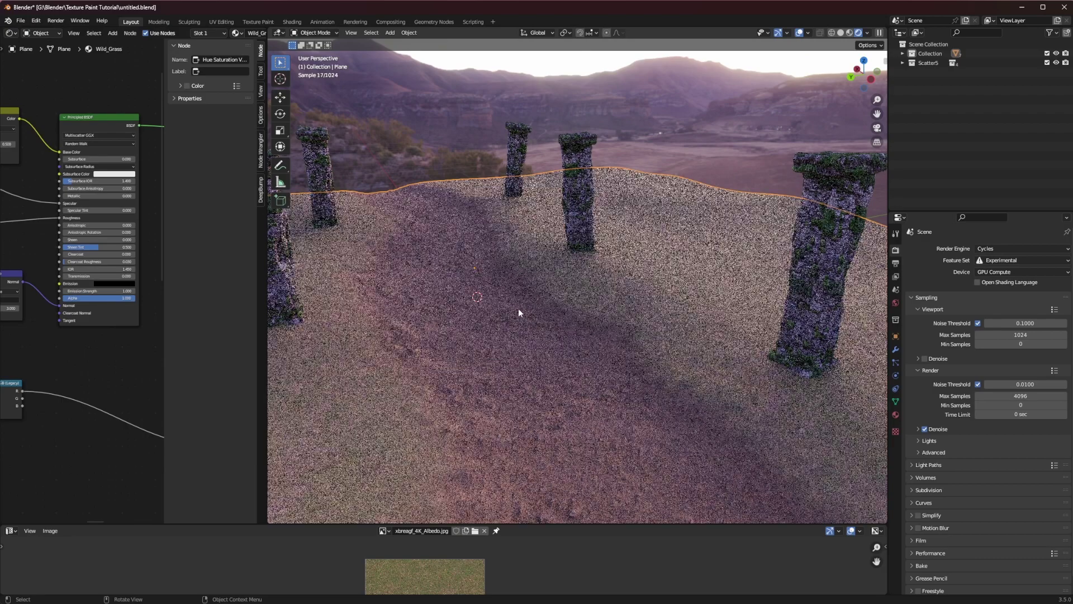
scroll(525, 309, "down", 2)
middle_click_drag(523, 316, 532, 316)
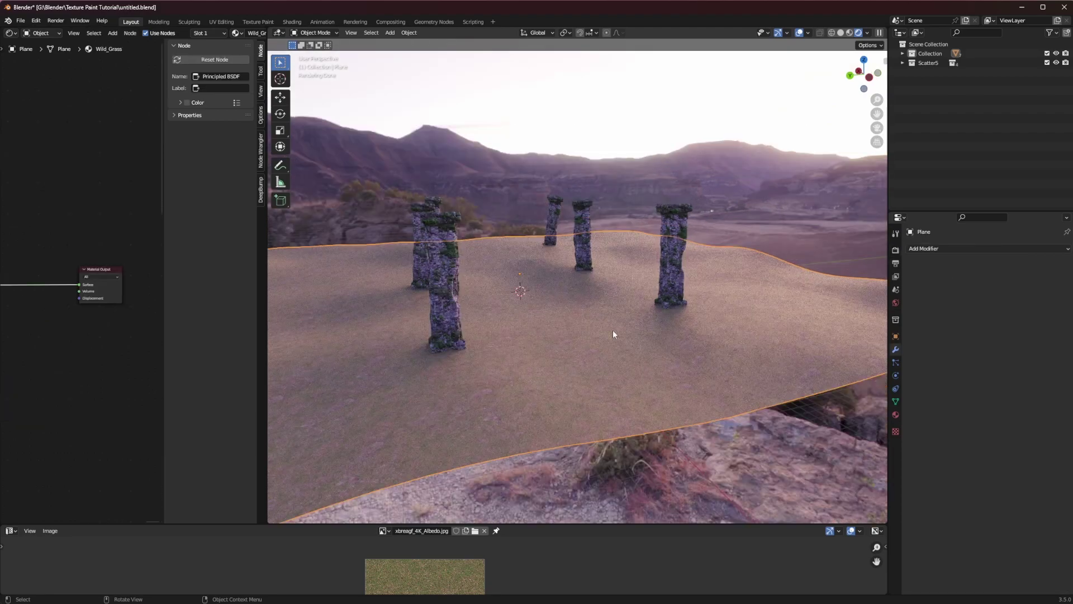
- Examine the grass-only terrain plane and the column layout from low and high angles
middle_click_drag(614, 335, 599, 362)
middle_click_drag(609, 286, 560, 298)
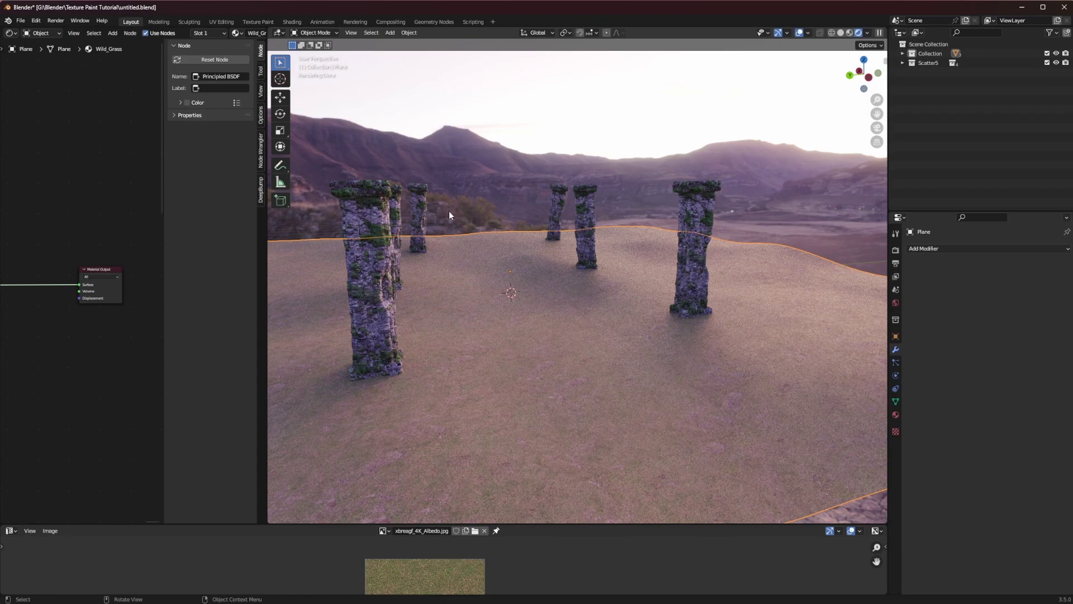
middle_click_drag(450, 215, 534, 319)
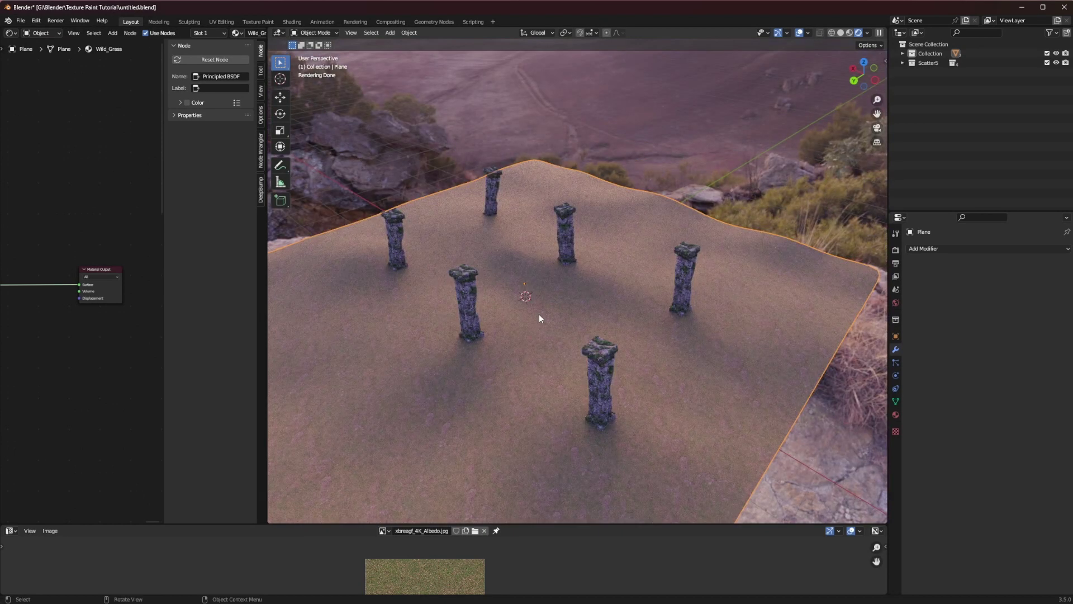
middle_click_drag(549, 302, 567, 317)
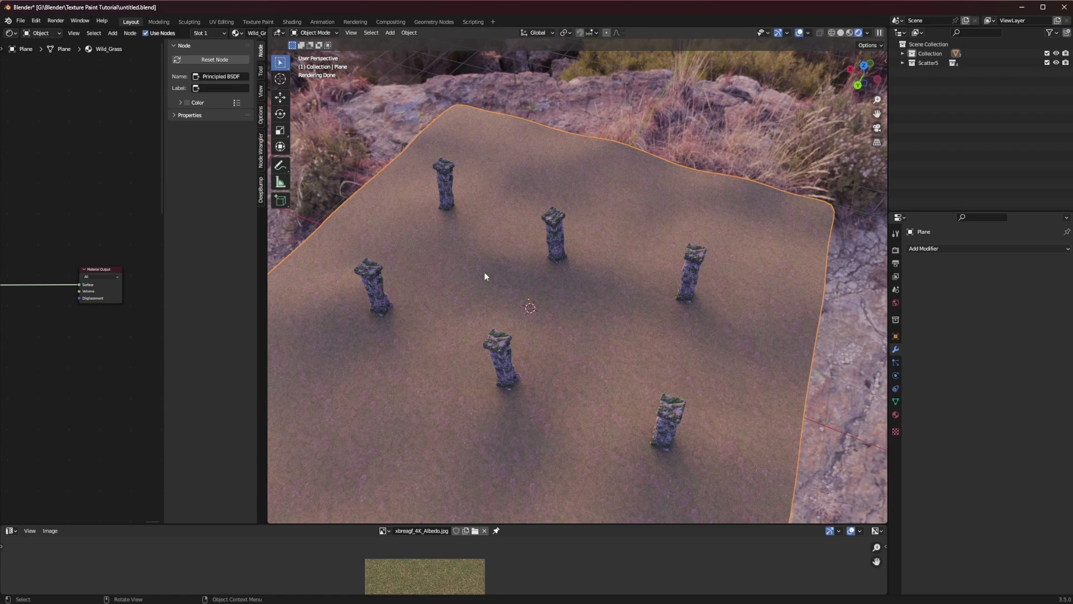
left_click(314, 32)
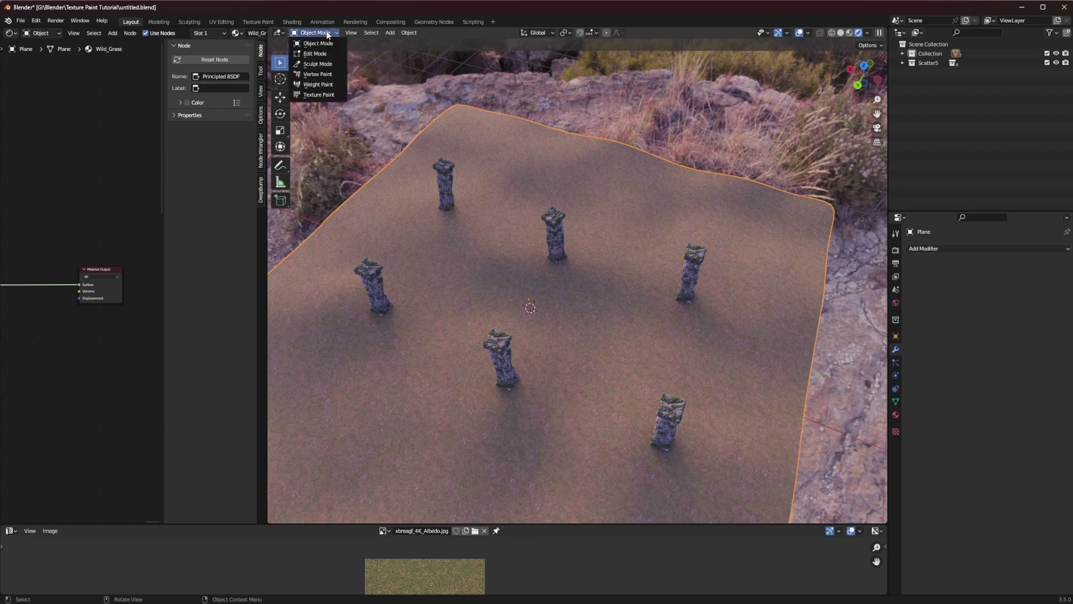
left_click(314, 32)
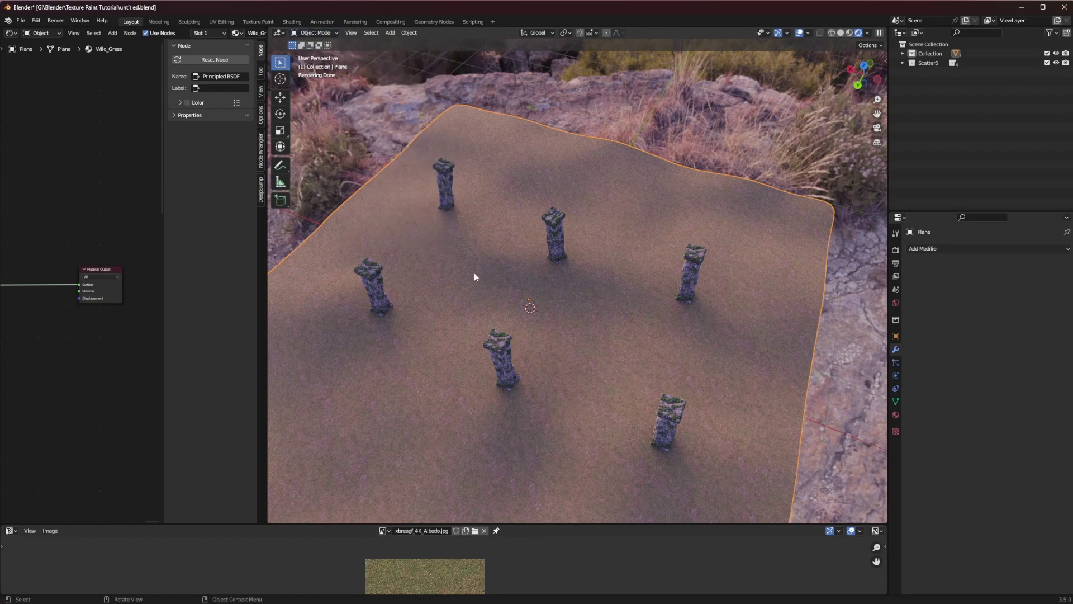
middle_click_drag(473, 272, 523, 264)
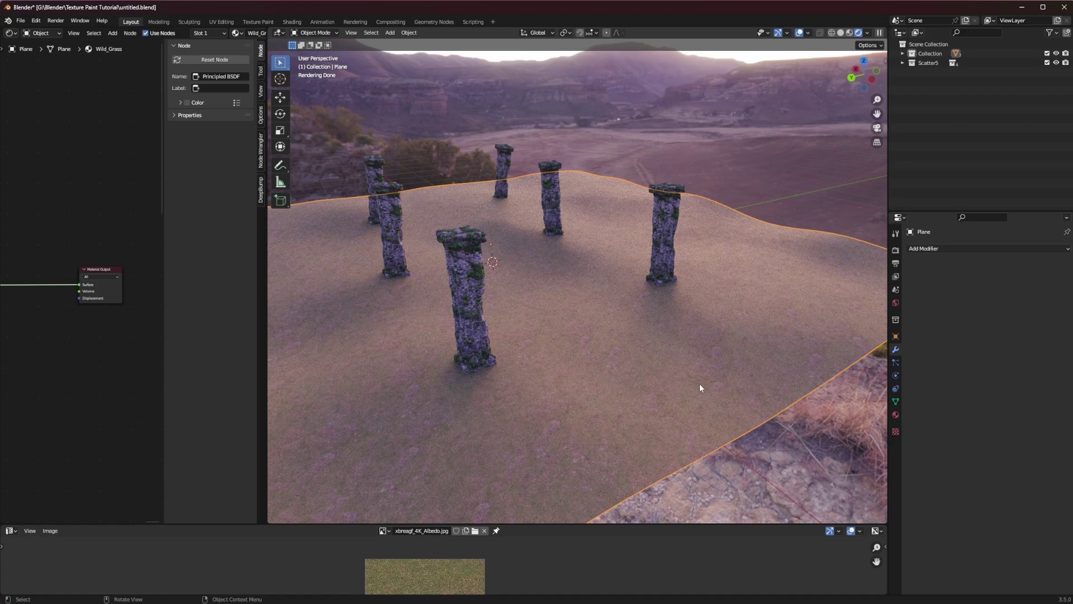
middle_click_drag(699, 383, 569, 357)
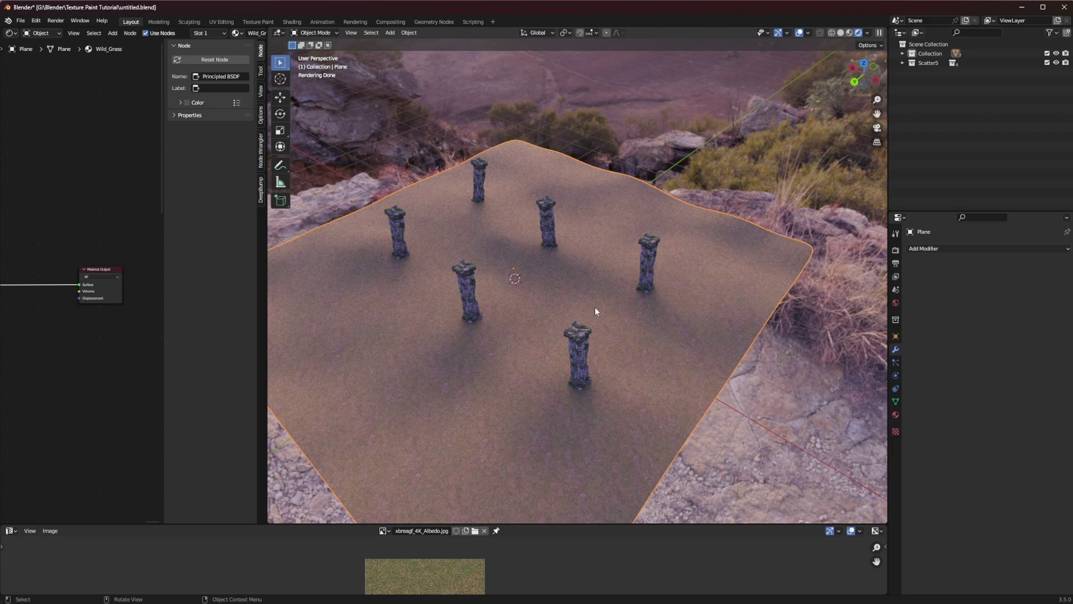
middle_click_drag(604, 300, 337, 348)
- Review the node setups of the plane's Wild_Grass and Forest_Path materials
scroll(94, 340, "down", 20)
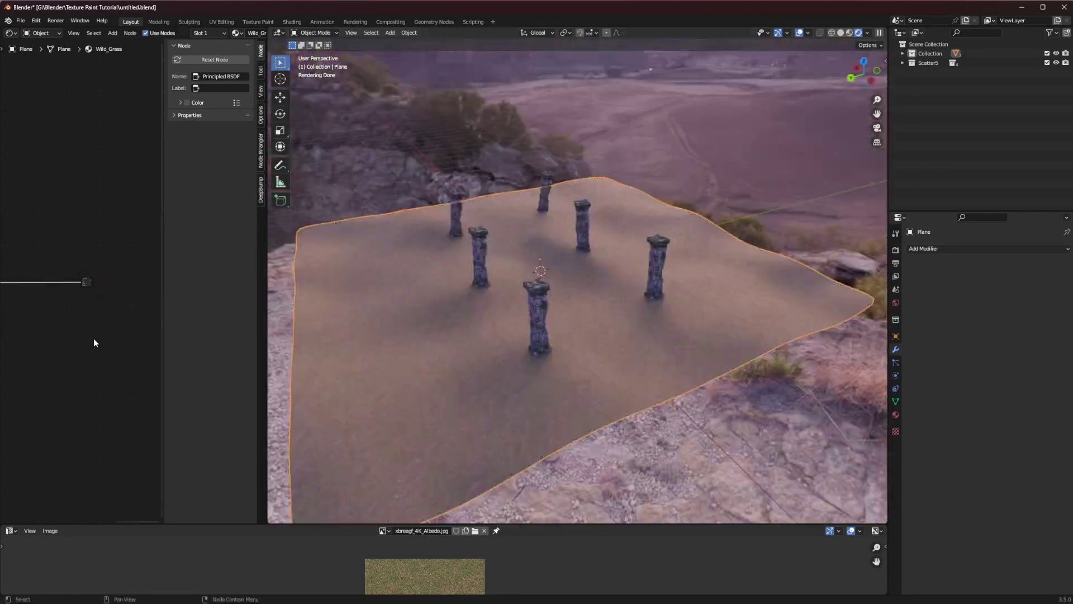
scroll(111, 311, "down", 4)
middle_click_drag(74, 328, 130, 306)
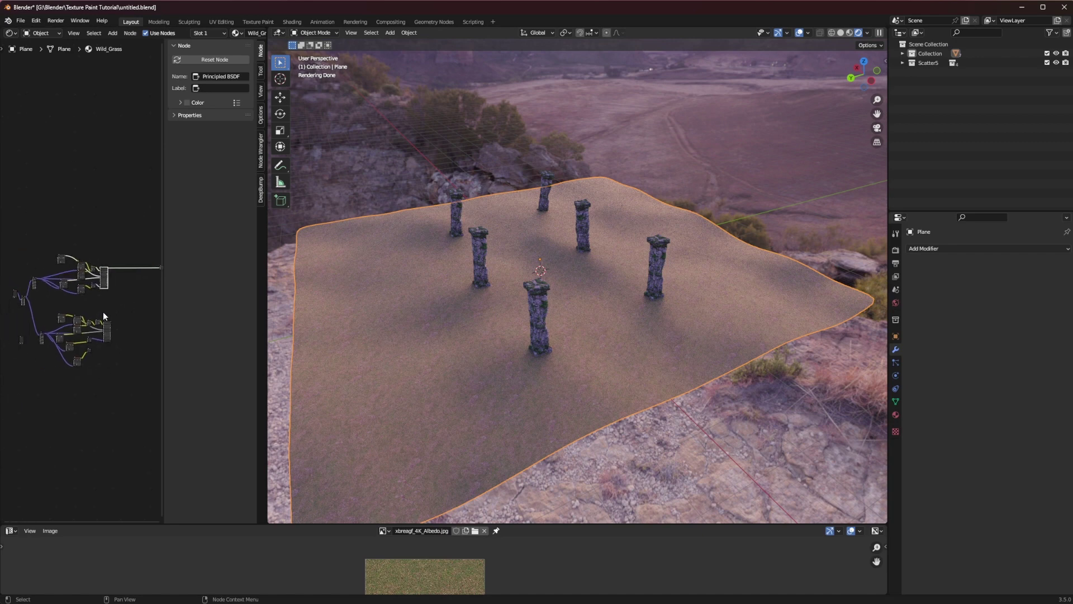
left_click(896, 415)
left_click(950, 262)
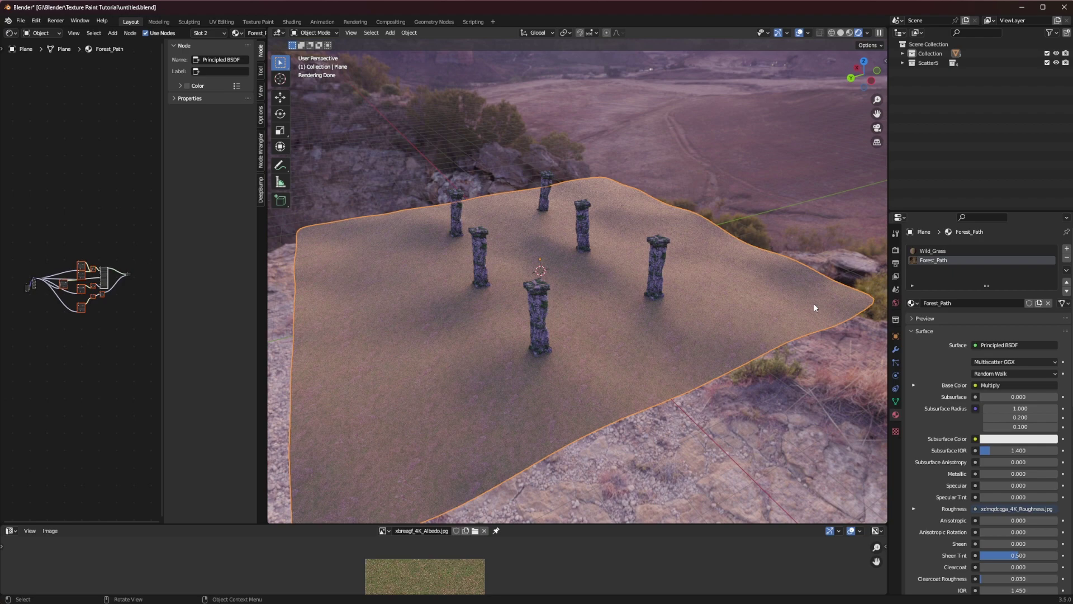
scroll(96, 279, "up", 3)
scroll(78, 239, "up", 2)
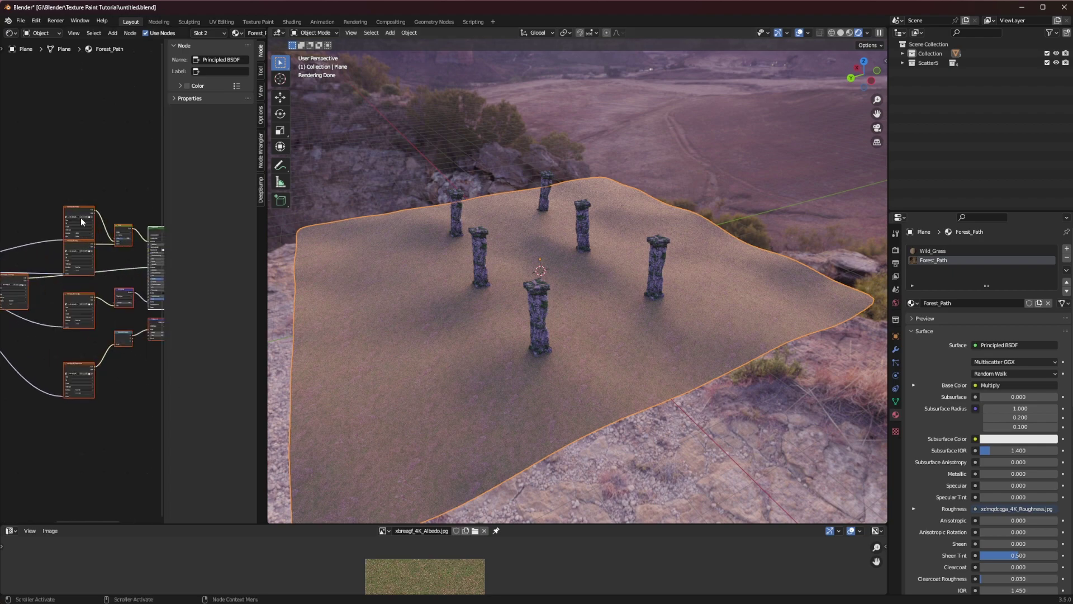
- Add a Mix Shader node to the Wild_Grass material
left_click(938, 251)
scroll(96, 333, "up", 5)
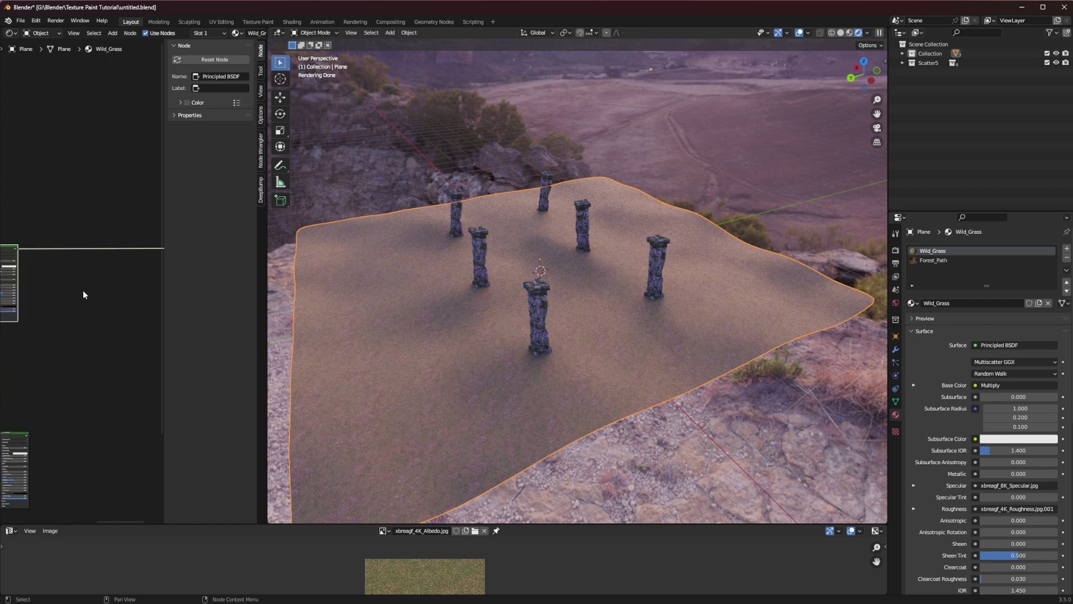
key("F3")
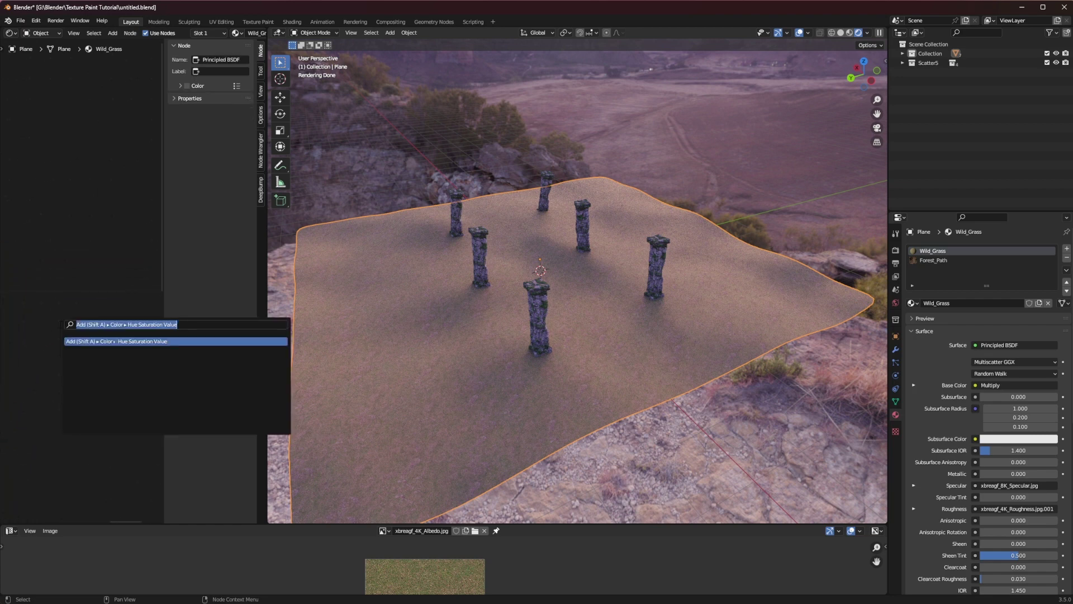
type("mix")
key("Down")
key("Down")
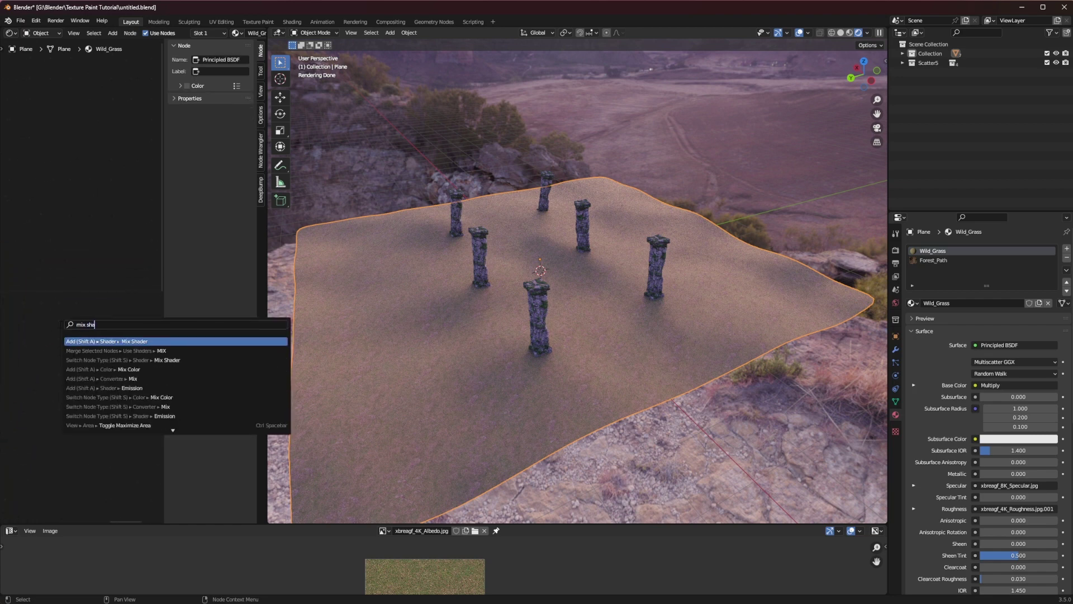
key("Return")
left_click(136, 311)
- Insert the Mix Shader into the link between the grass Principled BSDF and the Material Output
middle_click_drag(136, 311, 93, 305)
scroll(94, 305, "up", 7)
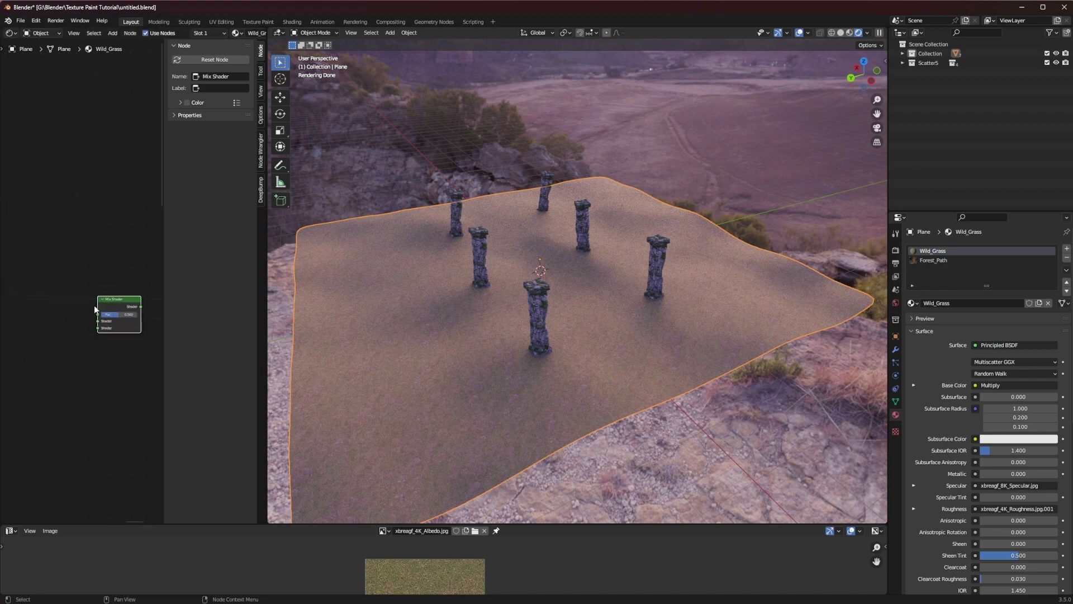
scroll(104, 306, "down", 14)
left_click_drag(94, 291, 98, 288)
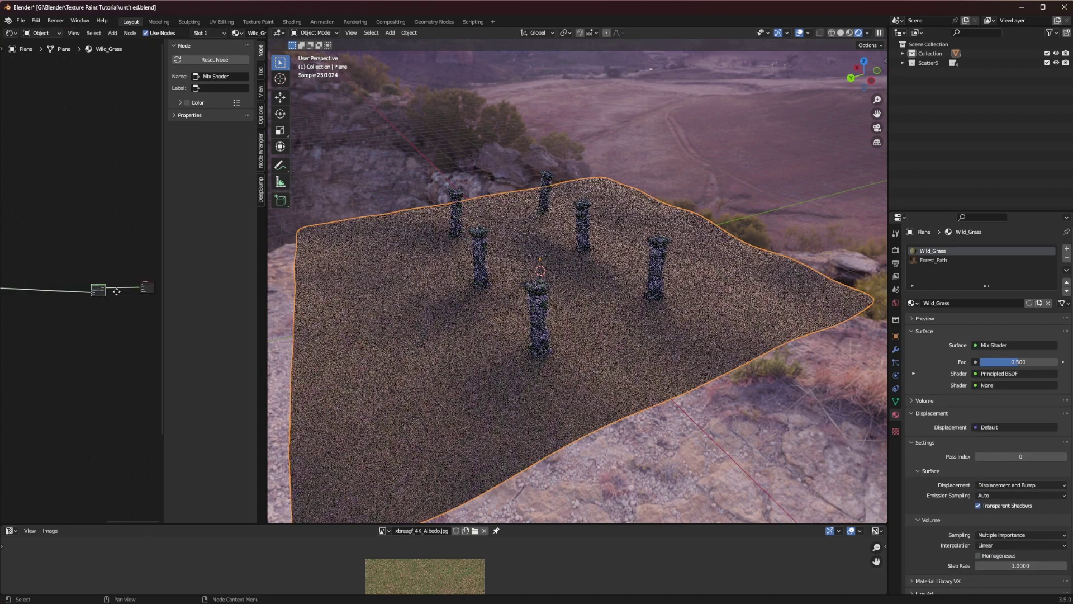
- Connect the second Principled BSDF to the Mix Shader's free second Shader input
mouse_move(34, 291)
middle_mouse_down()
mouse_move(112, 296)
mouse_move(22, 292)
middle_mouse_up()
scroll(88, 287, "up", 4)
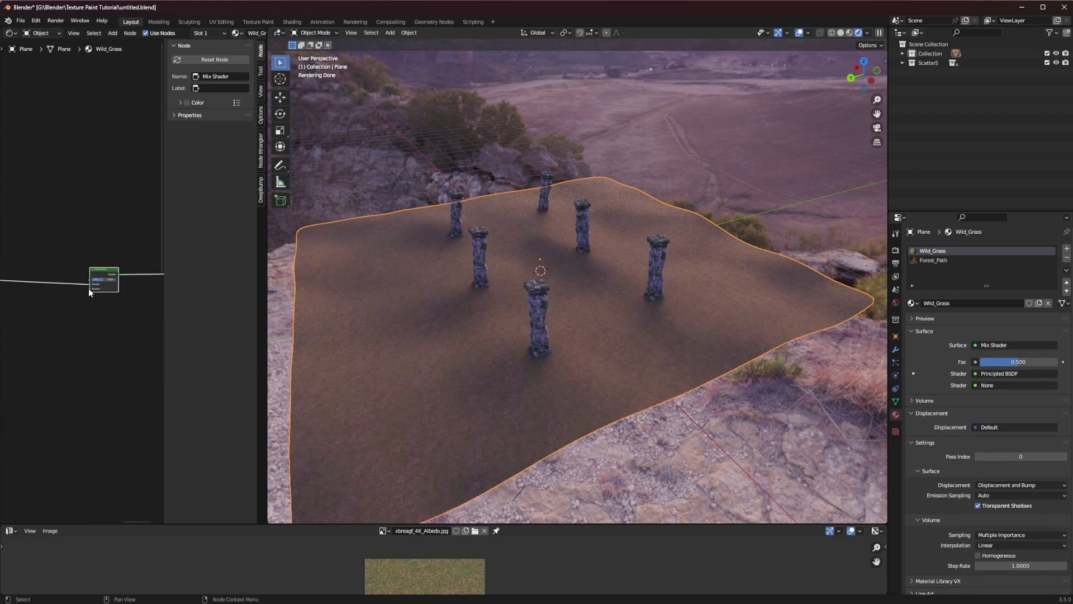
left_click(56, 309)
scroll(33, 372, "down", 8)
middle_click_drag(33, 372, 118, 302)
left_click_drag(70, 393, 129, 212)
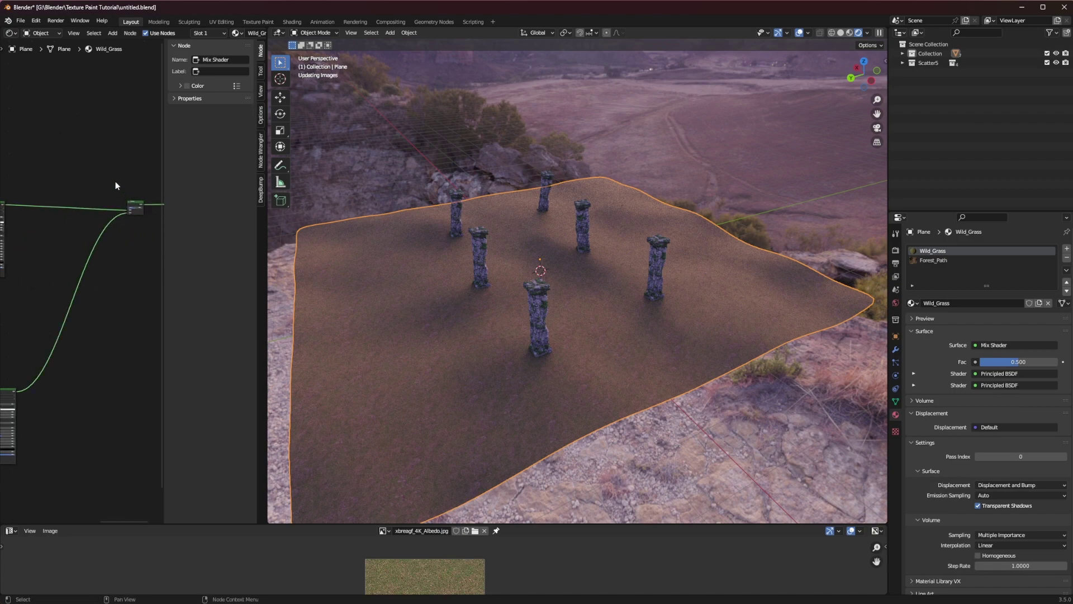
- Add an Image Texture node beside the Mix Shader, above the shader links
key("F3")
type("image")
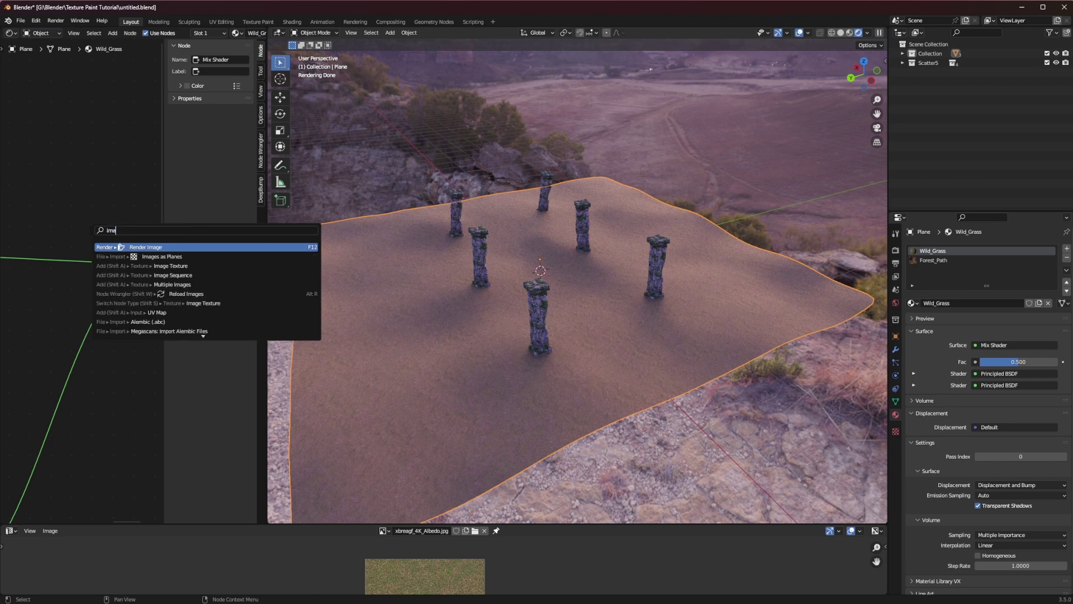
key("Down")
key("Down")
key("Return")
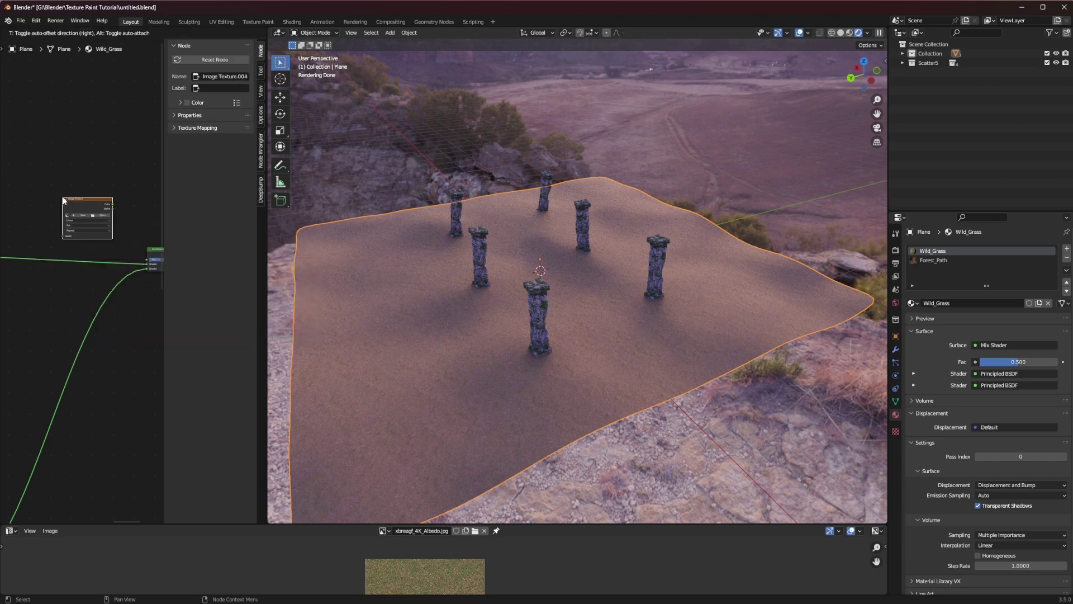
left_click(62, 202)
- Create a new 2048 x 2048 px image named Road_Texture in the added Image Texture node
scroll(96, 228, "up", 4)
left_click(68, 195)
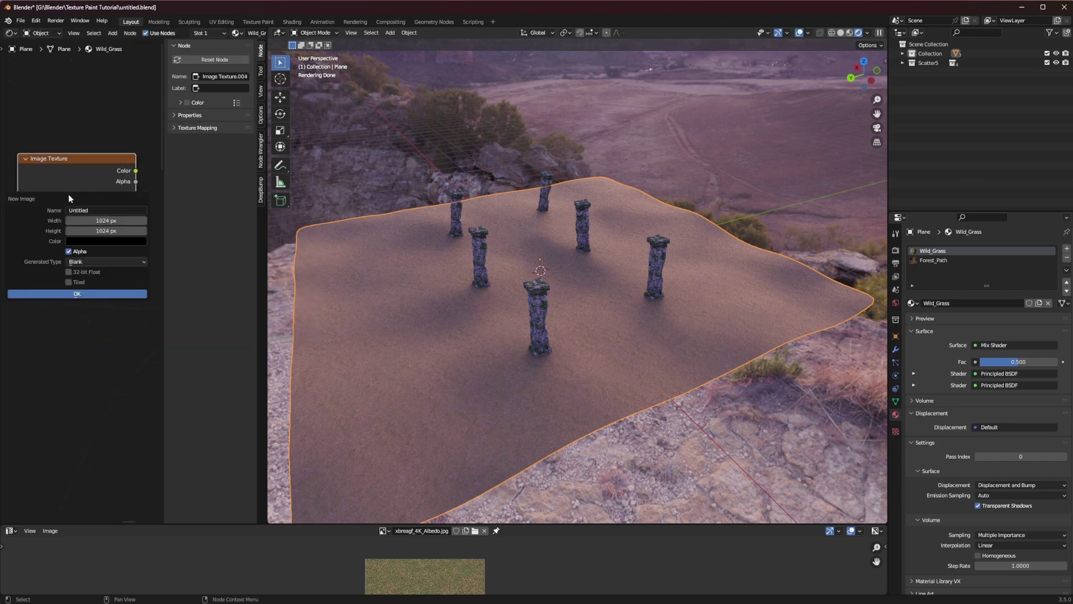
left_click(106, 221)
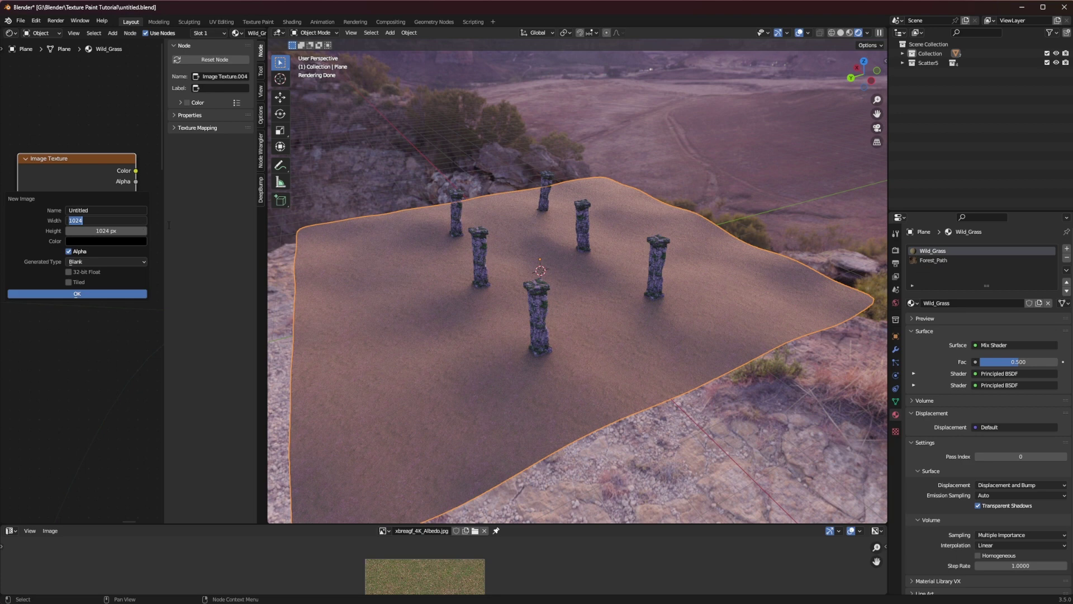
type("2048")
key("Tab")
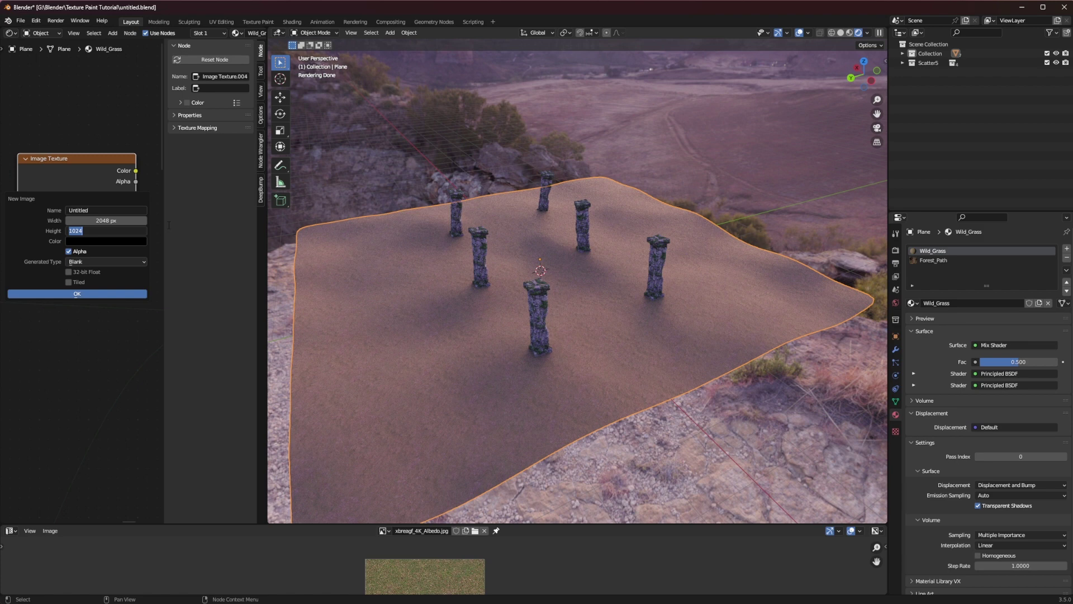
type("2048")
key("Tab")
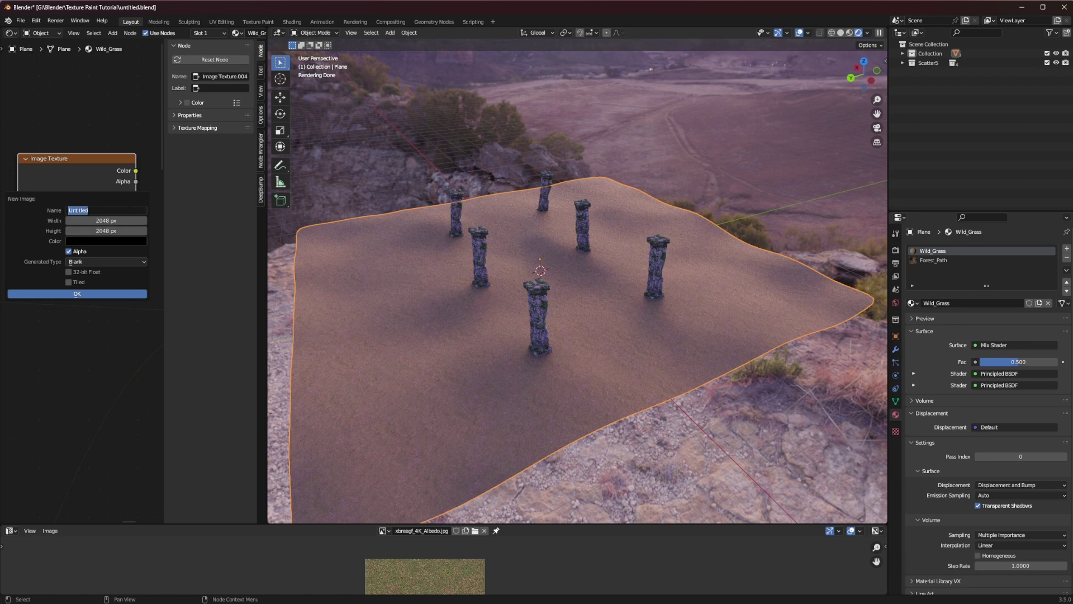
key("BackSpace")
type("Road_Texture")
left_click(87, 295)
- Connect the Road_Texture node's Color output to the Mix Shader's Fac input and nudge the node slightly
scroll(66, 274, "down", 2)
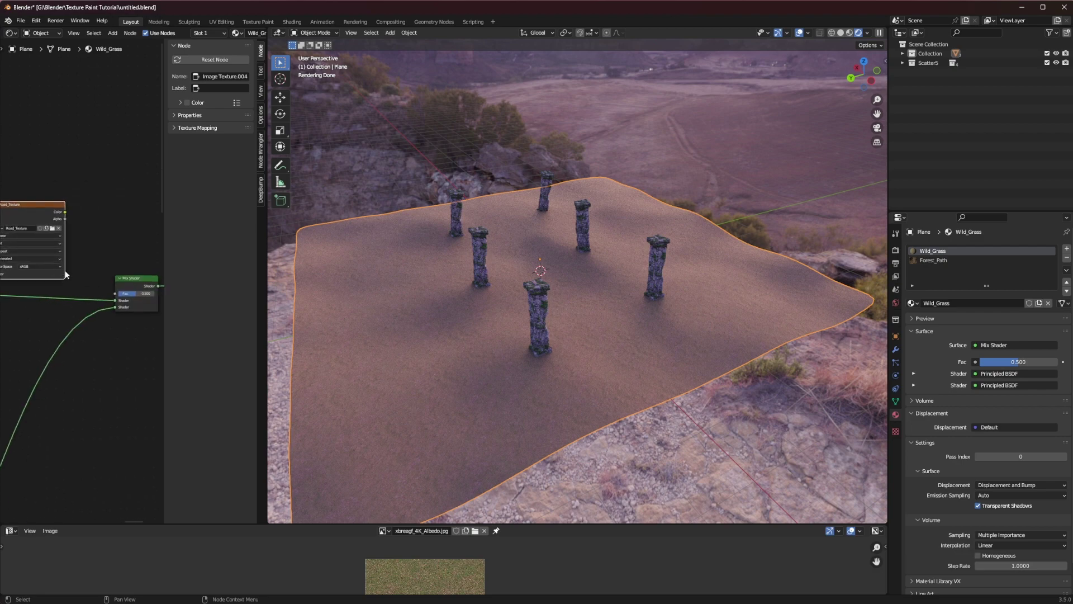
left_click_drag(64, 213, 115, 294)
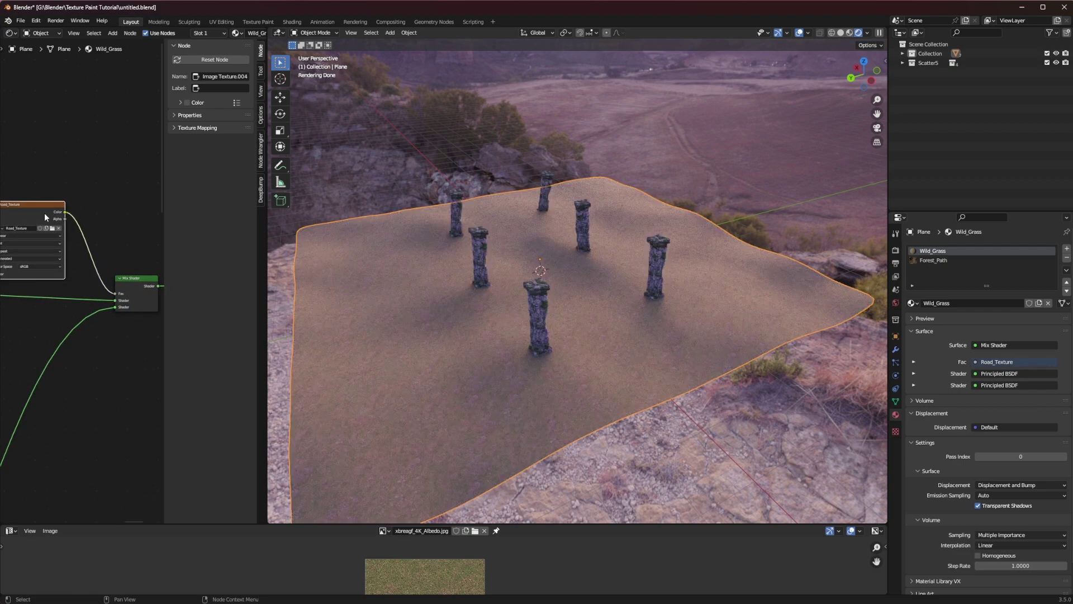
middle_click_drag(50, 210, 119, 214)
left_click_drag(117, 221, 114, 223)
middle_click_drag(100, 233, 33, 234)
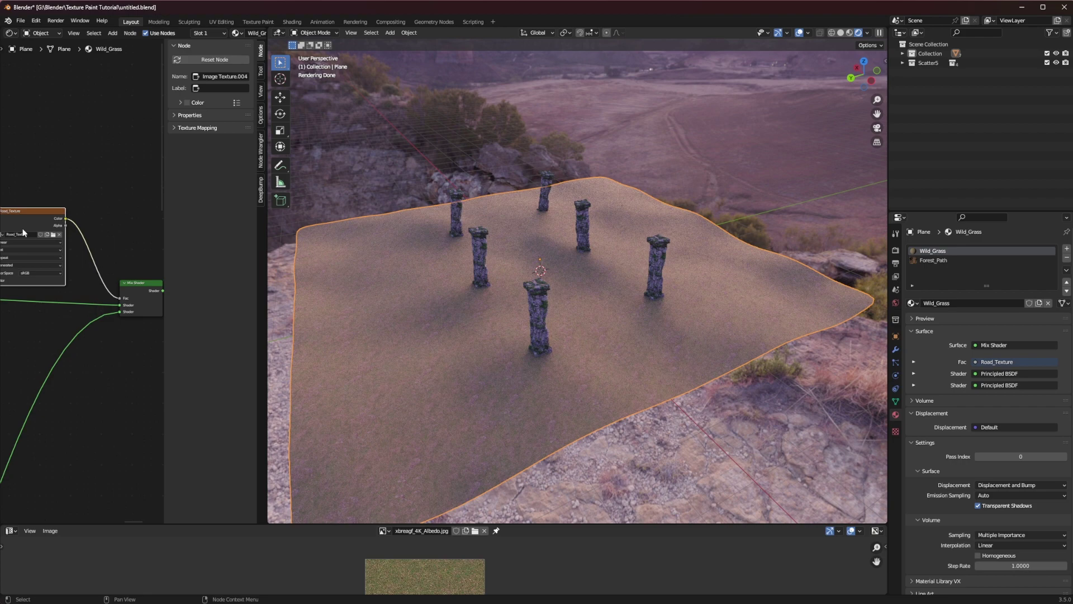
scroll(34, 233, "down", 1)
- Switch the terrain plane to Texture Paint mode and display the viewport in Material Preview shading
left_click(315, 32)
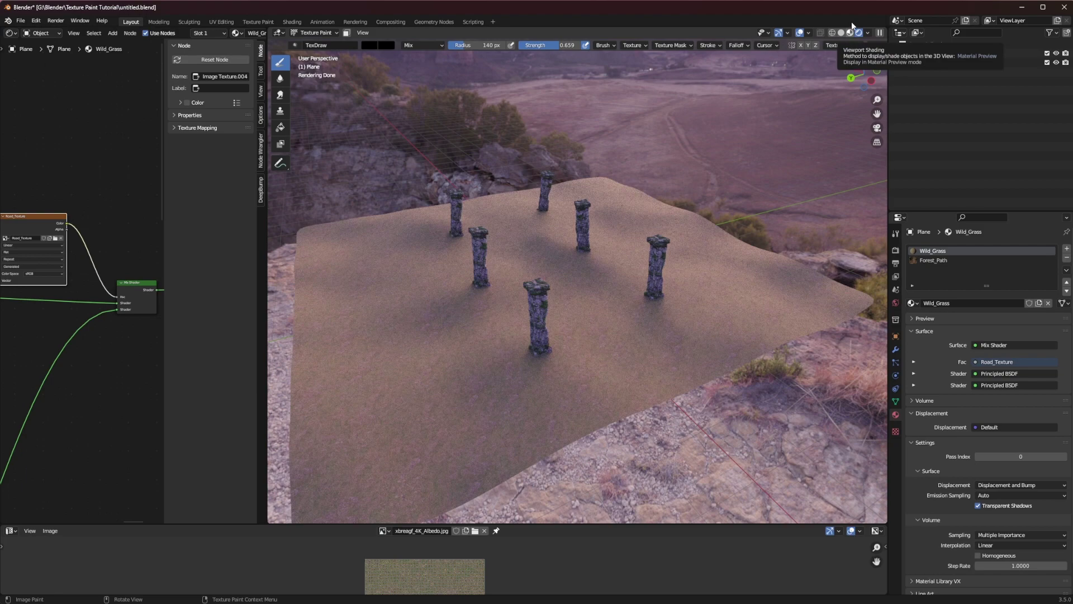
key("z")
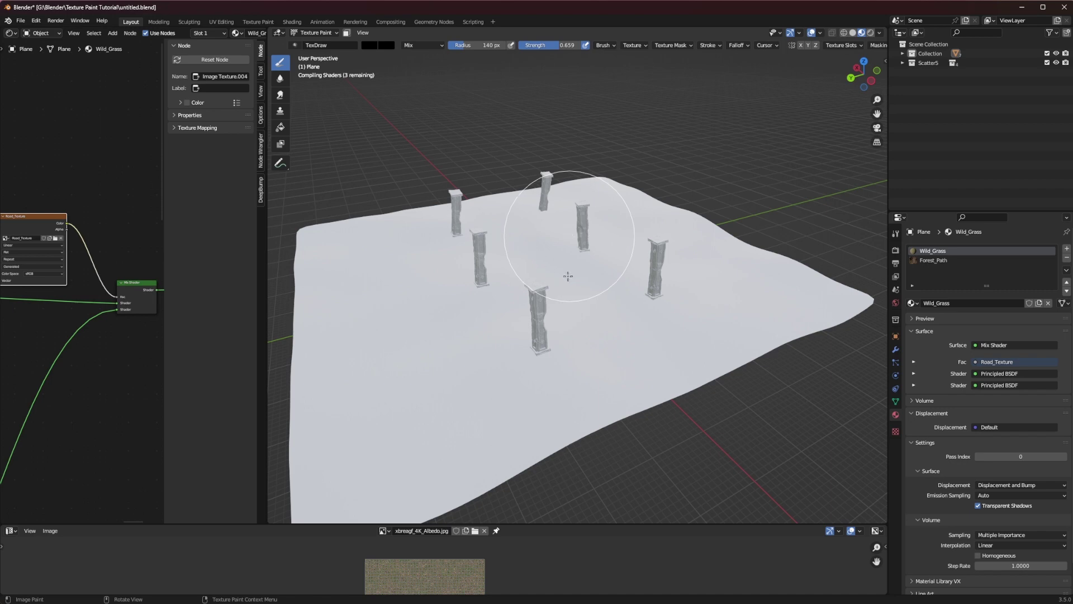
middle_click_drag(568, 276, 434, 285)
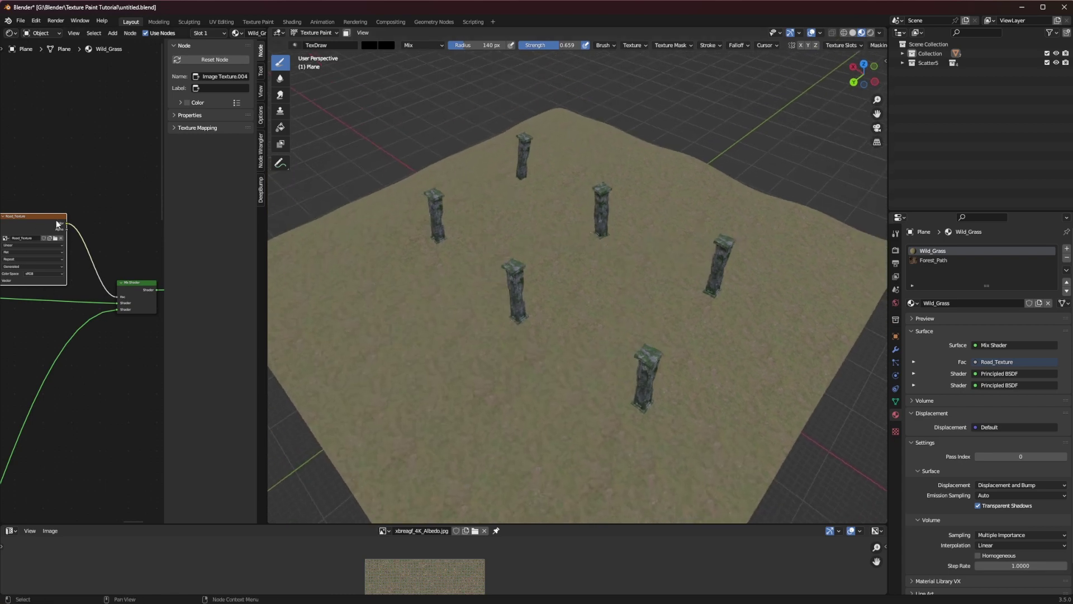
- Move the Road_Texture node slightly higher above the Mix Shader
middle_click_drag(56, 224, 90, 218)
left_click_drag(90, 219, 83, 197)
middle_click_drag(91, 230, 34, 211)
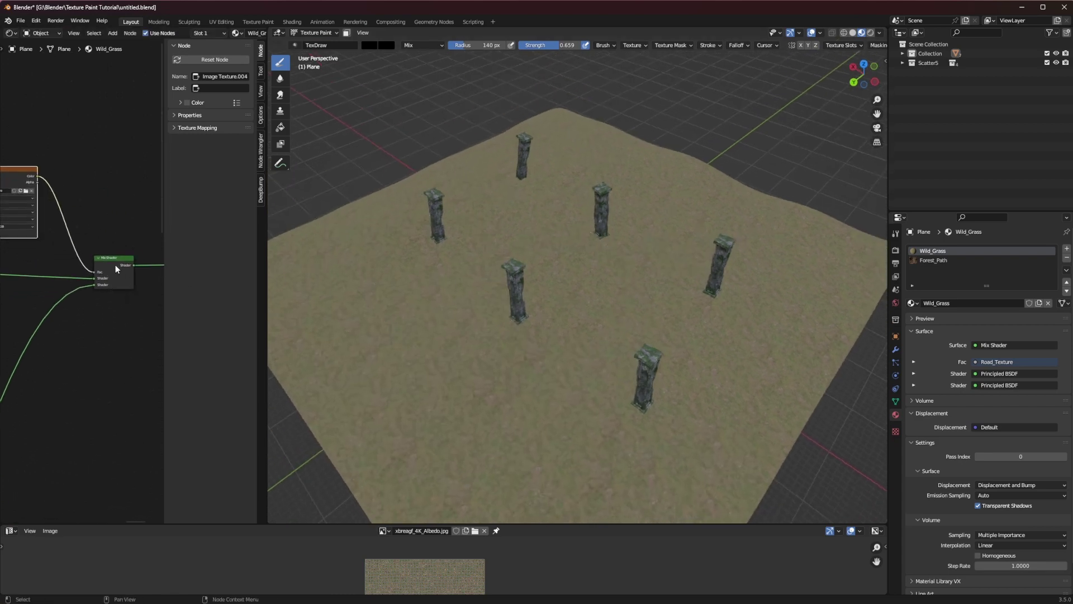
- Show the active paint tool's settings in the viewport sidebar, down to the Texture Mask section
middle_click_drag(517, 314, 585, 301)
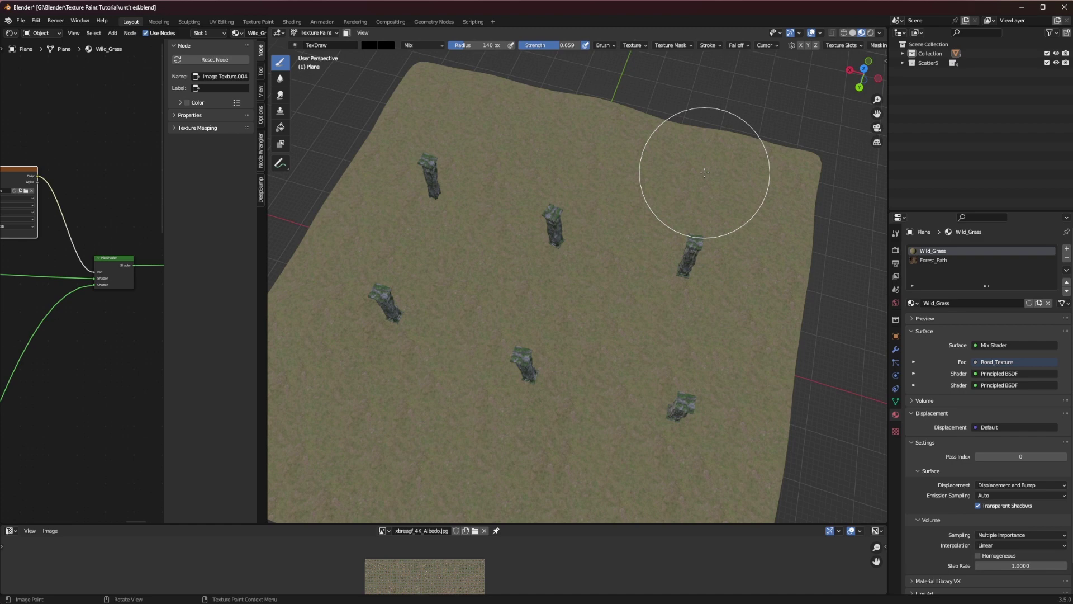
key("n")
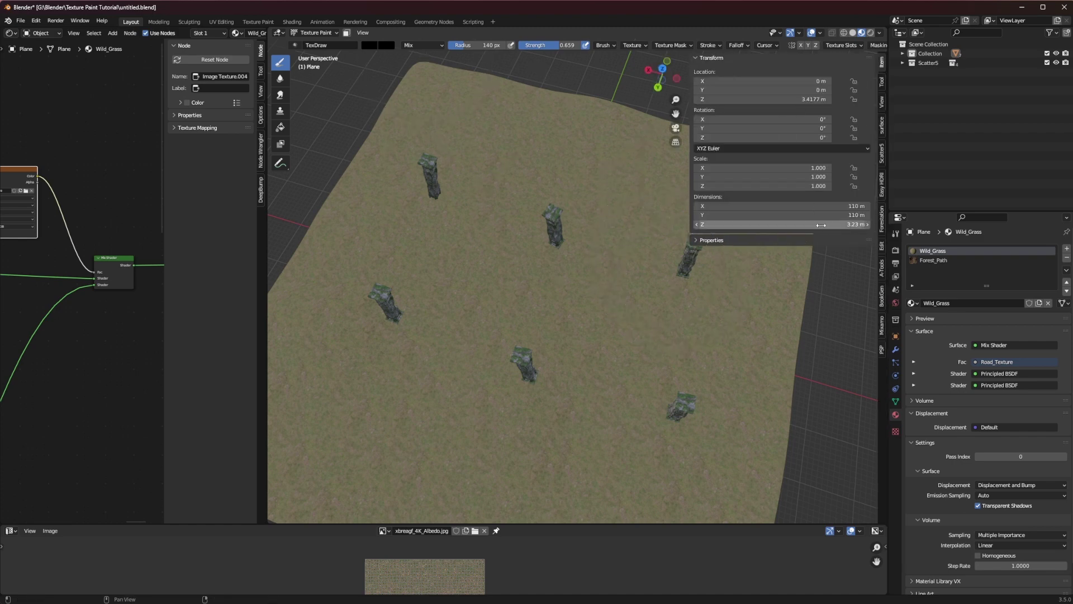
left_click(882, 83)
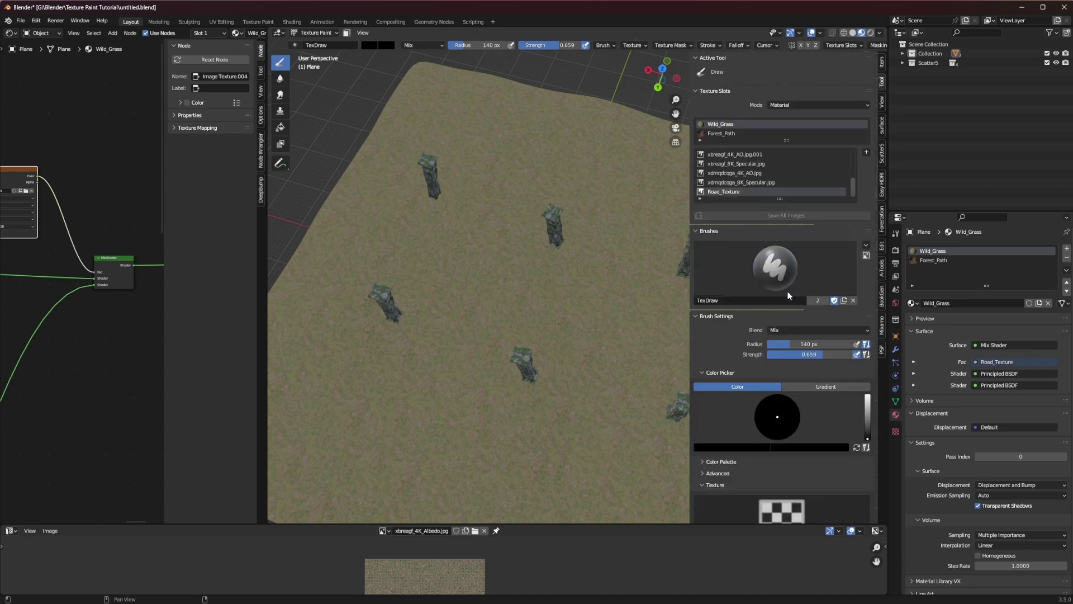
scroll(794, 285, "down", 10)
scroll(775, 310, "down", 5)
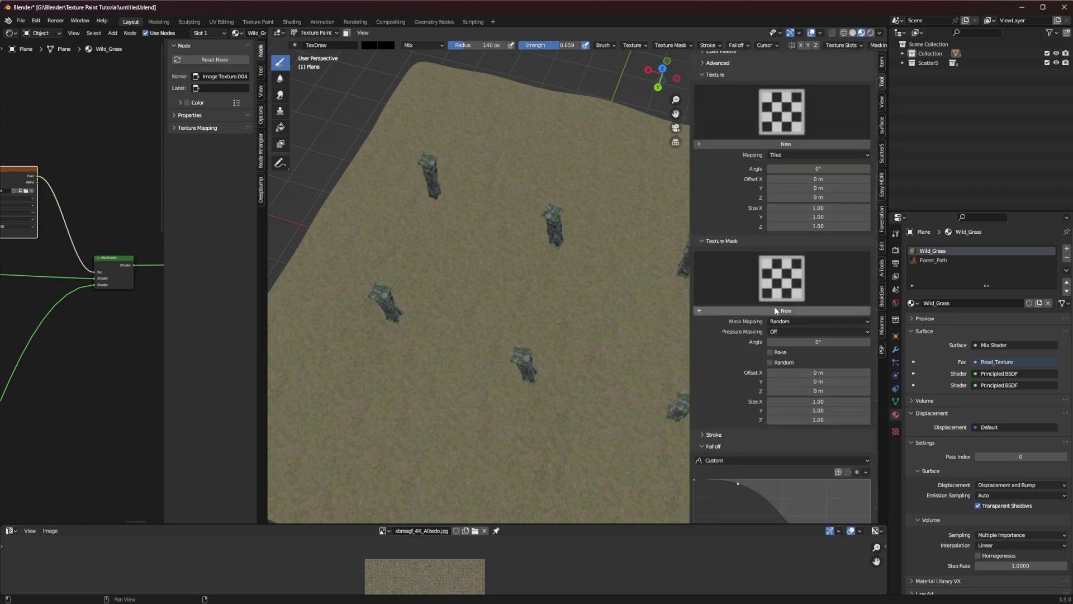
left_click(721, 242)
left_click(721, 303)
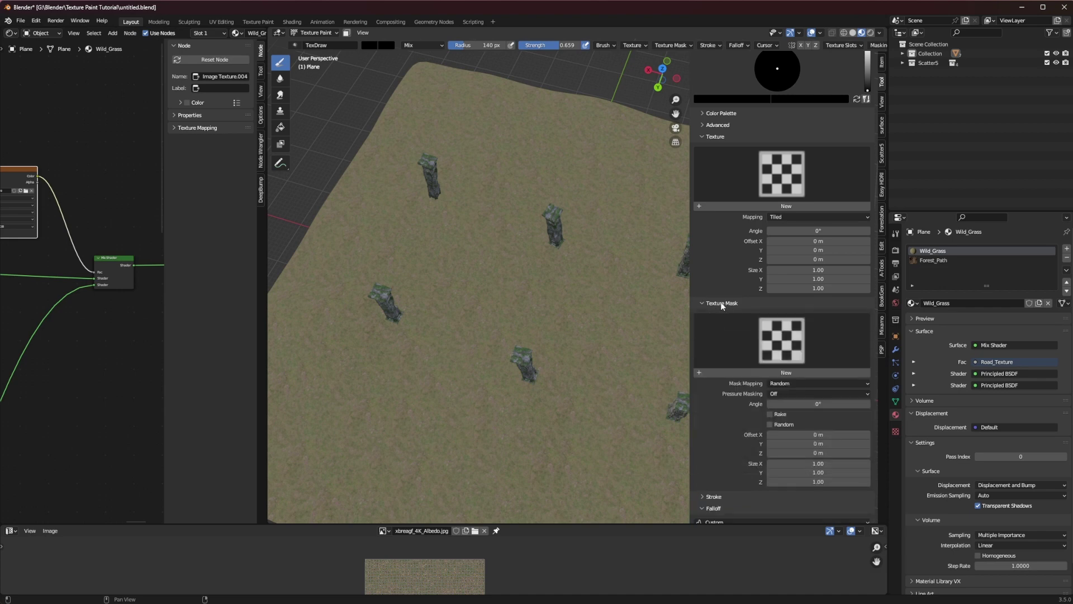
- Browse the available brush mask textures and assign brush_rock_03.001 as the texture mask
left_click(803, 344)
scroll(801, 450, "down", 2)
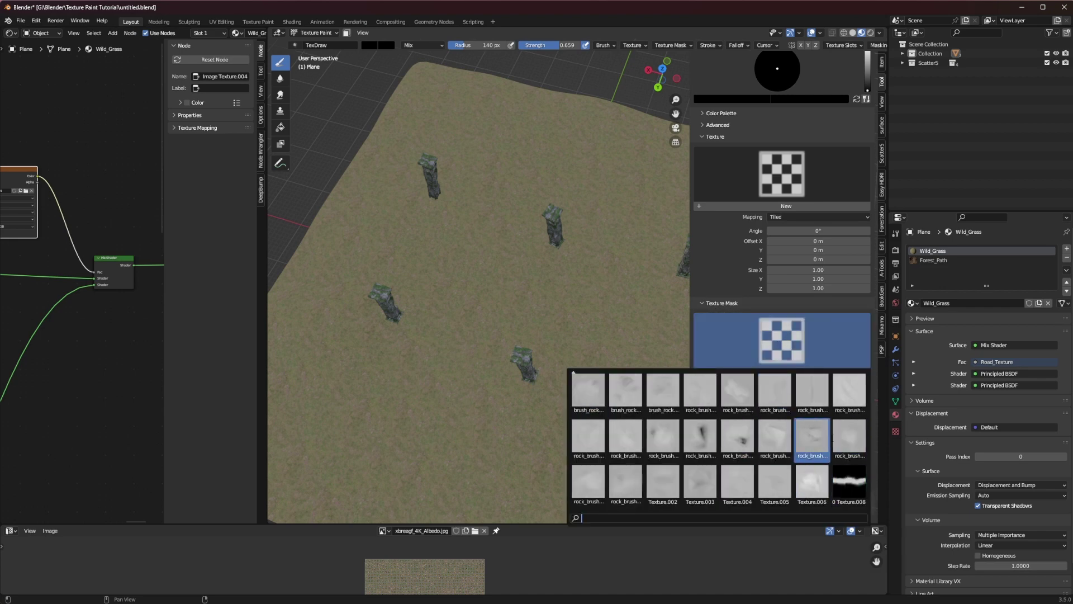
scroll(606, 394, "up", 2)
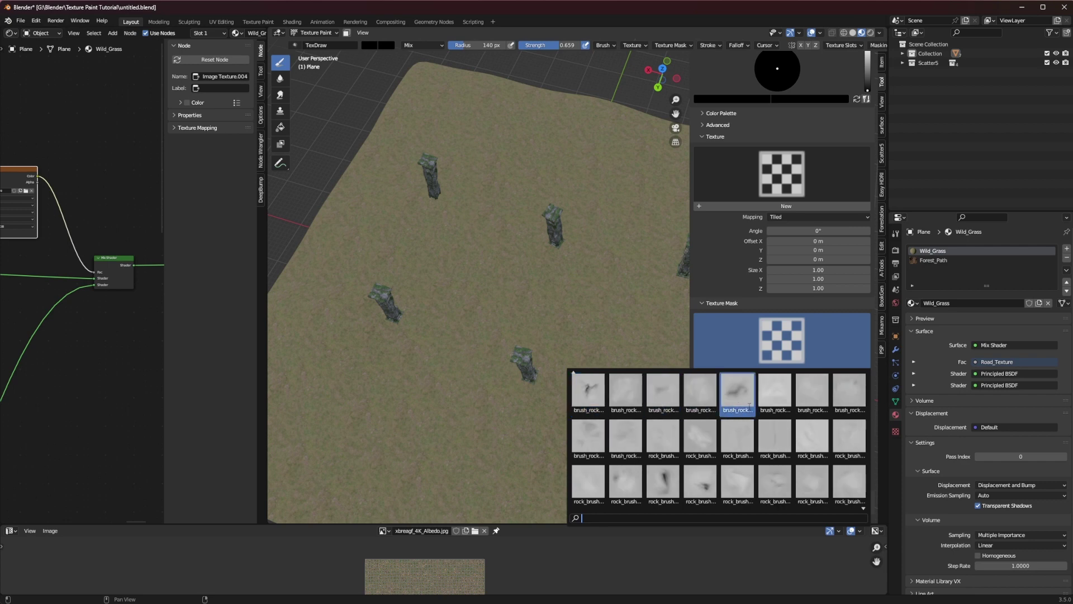
key("Right")
key("Right")
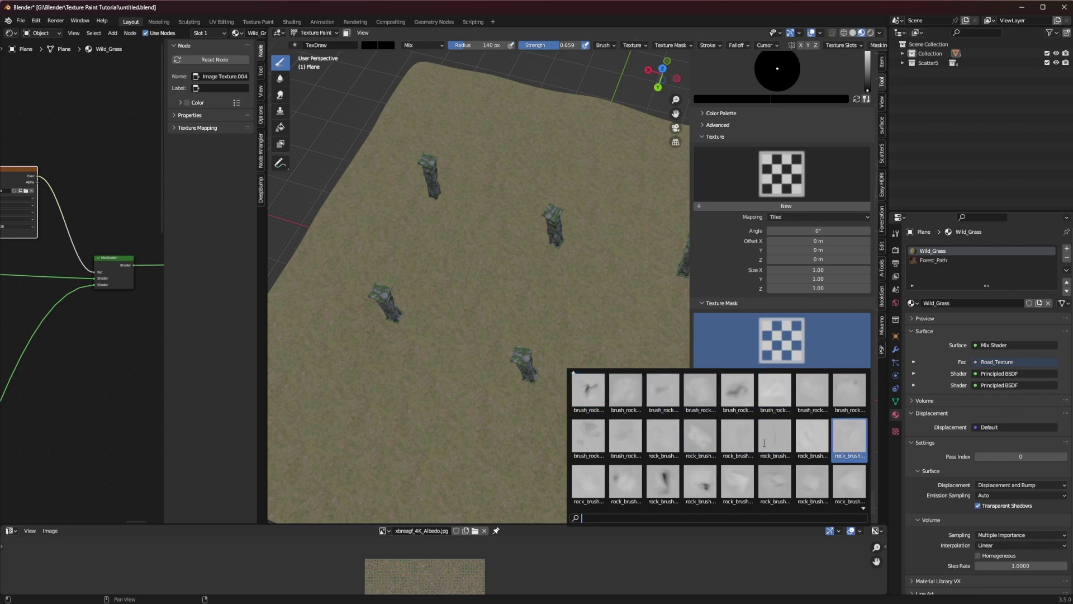
scroll(764, 443, "down", 16)
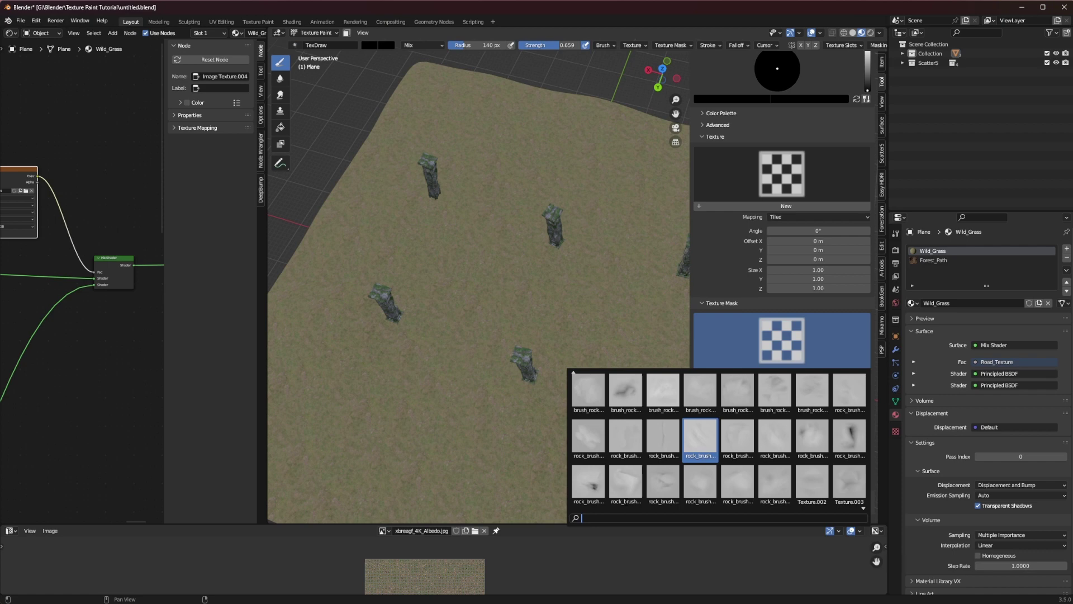
left_click(587, 439)
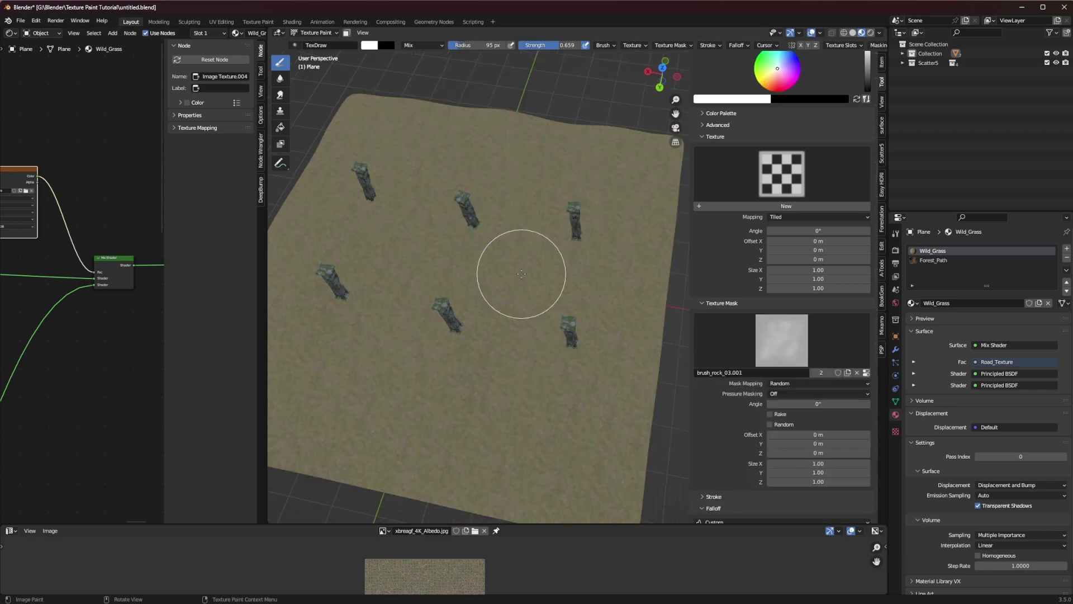
- Enlarge the paint brush radius to 254 px, and reduce it to 133 px
key("f")
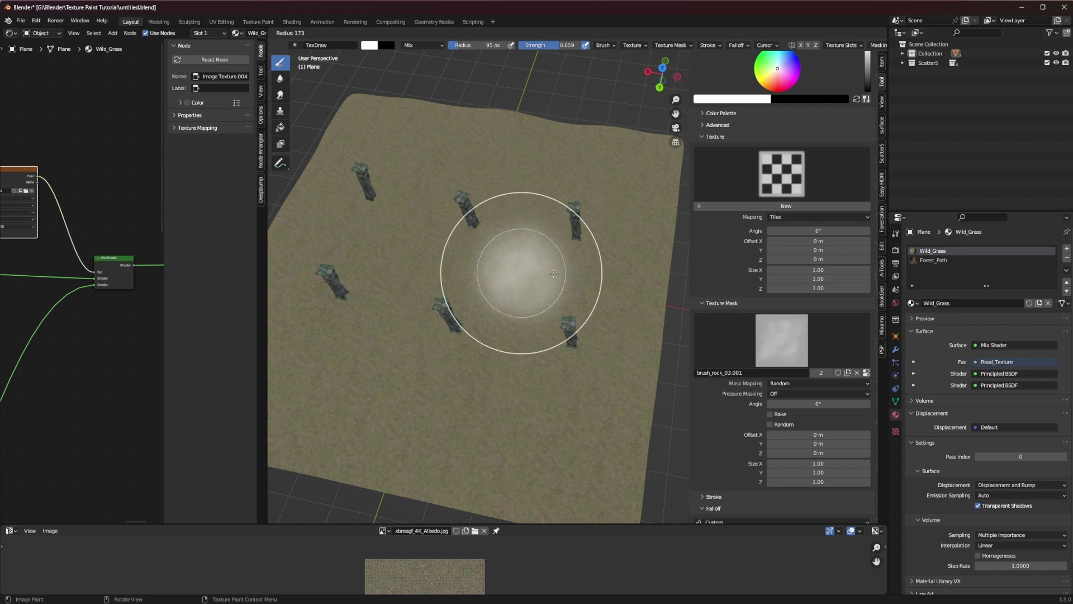
left_click(580, 270)
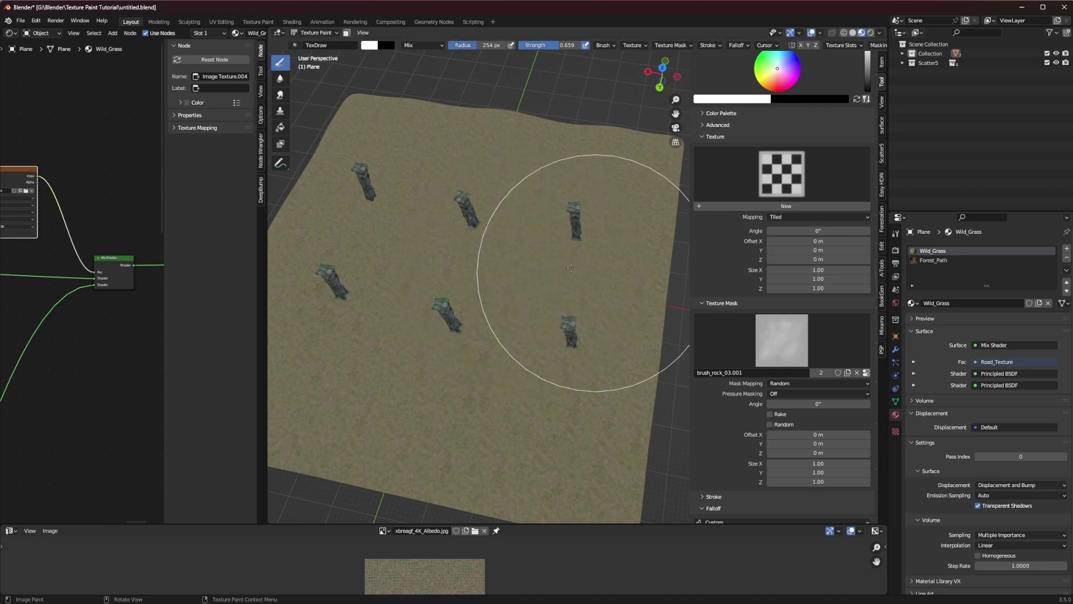
key("f")
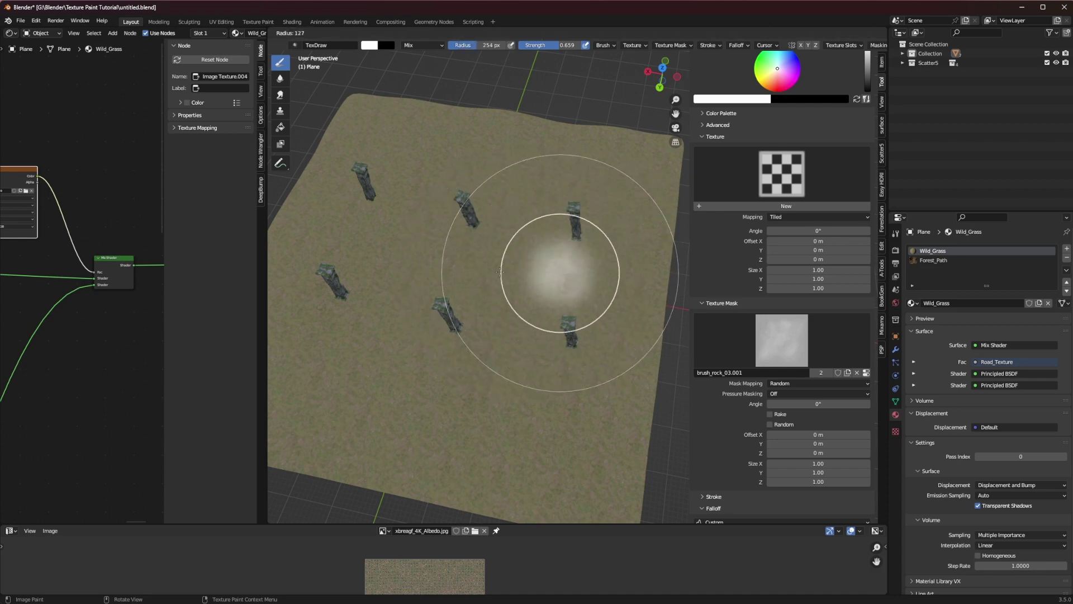
left_click(499, 271)
key("f")
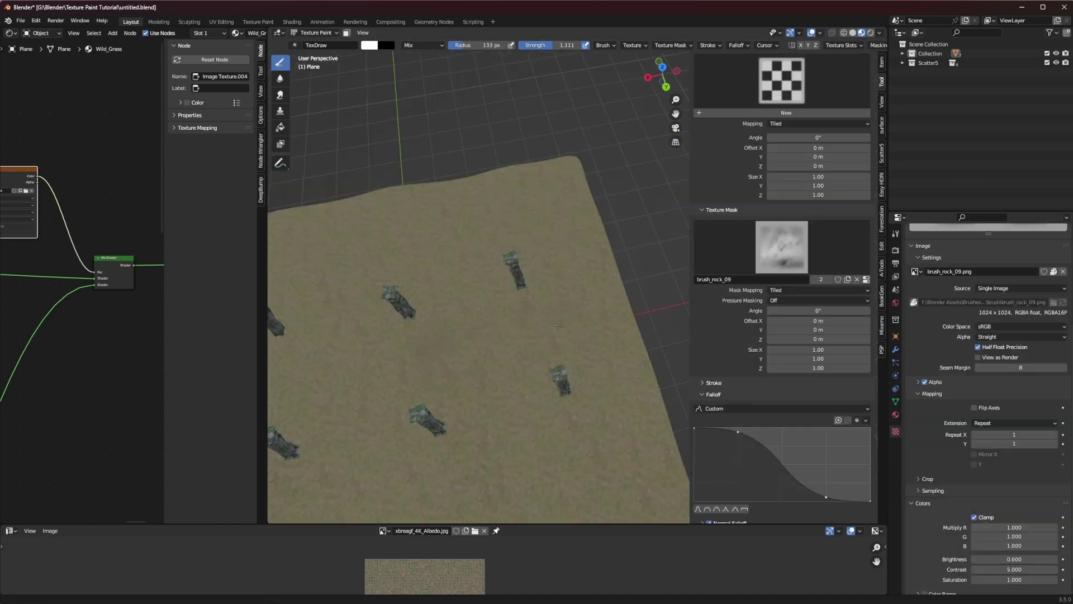
- Set the texture mask mapping to Tiled and the brush strength to 2
scroll(619, 338, "up", 2)
left_click(782, 290)
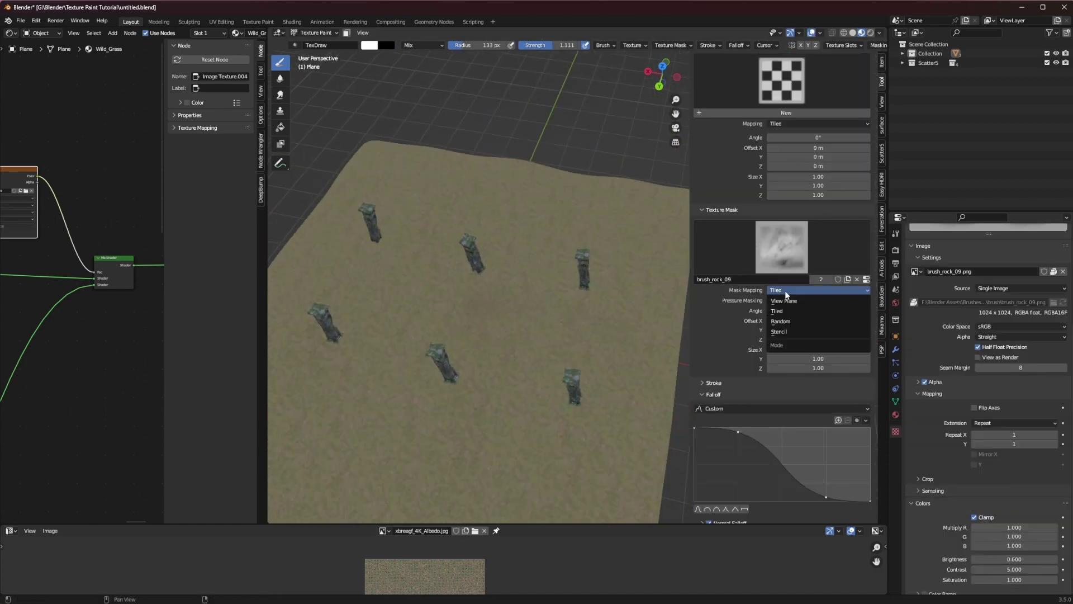
left_click(777, 312)
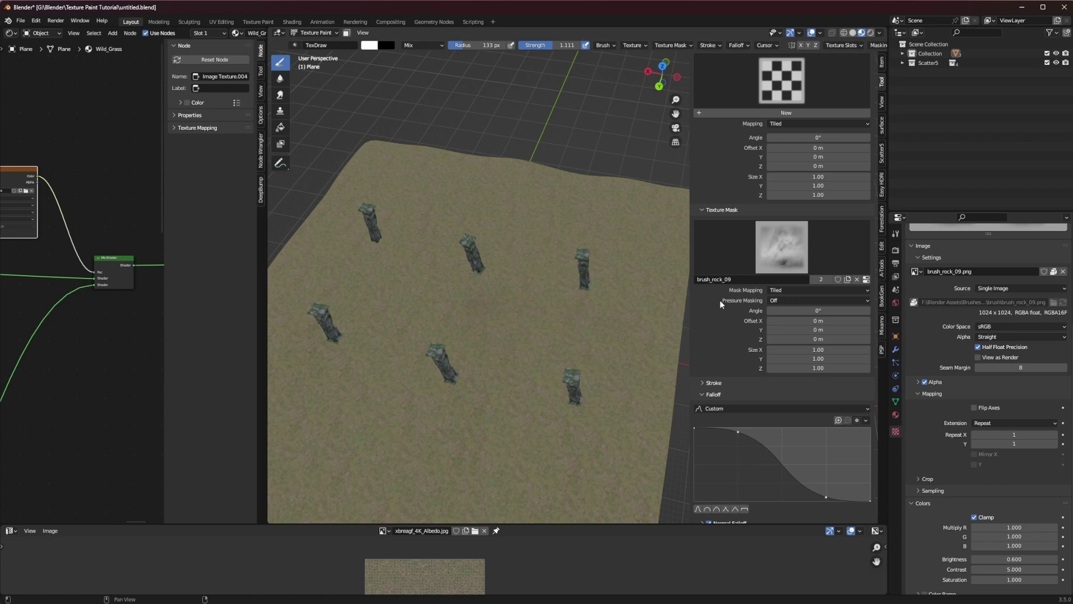
middle_click_drag(572, 356, 592, 369)
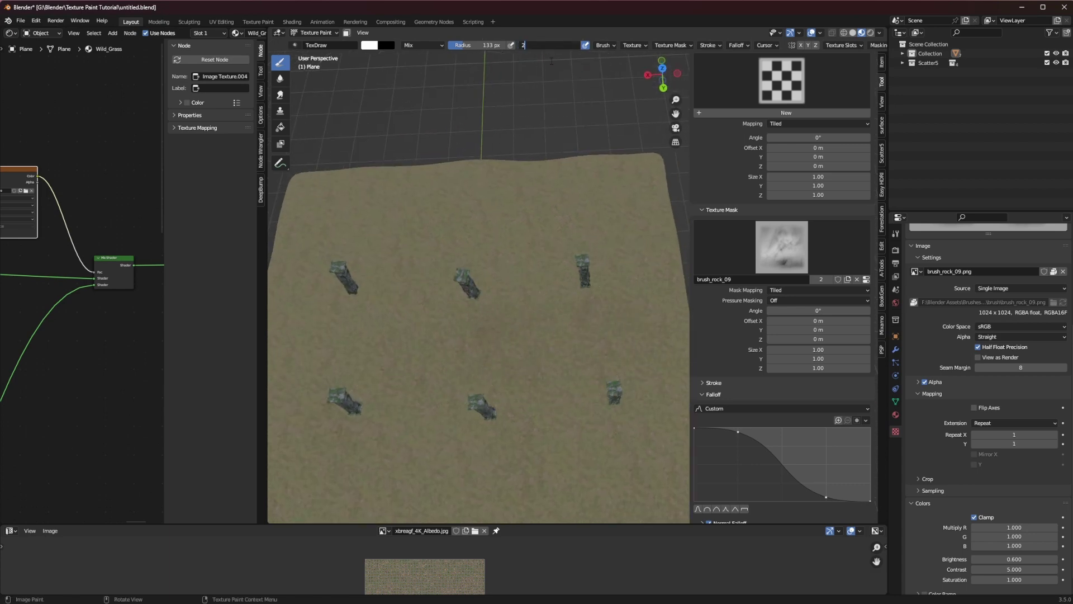
key("Return")
- Try painting a path across the terrain between the pillars with the tiled mask, and undo the stroke
mouse_move(628, 354)
left_mouse_down()
mouse_move(565, 343)
mouse_move(243, 366)
mouse_move(615, 347)
mouse_move(569, 346)
mouse_move(663, 387)
mouse_move(324, 431)
mouse_move(299, 450)
left_mouse_up()
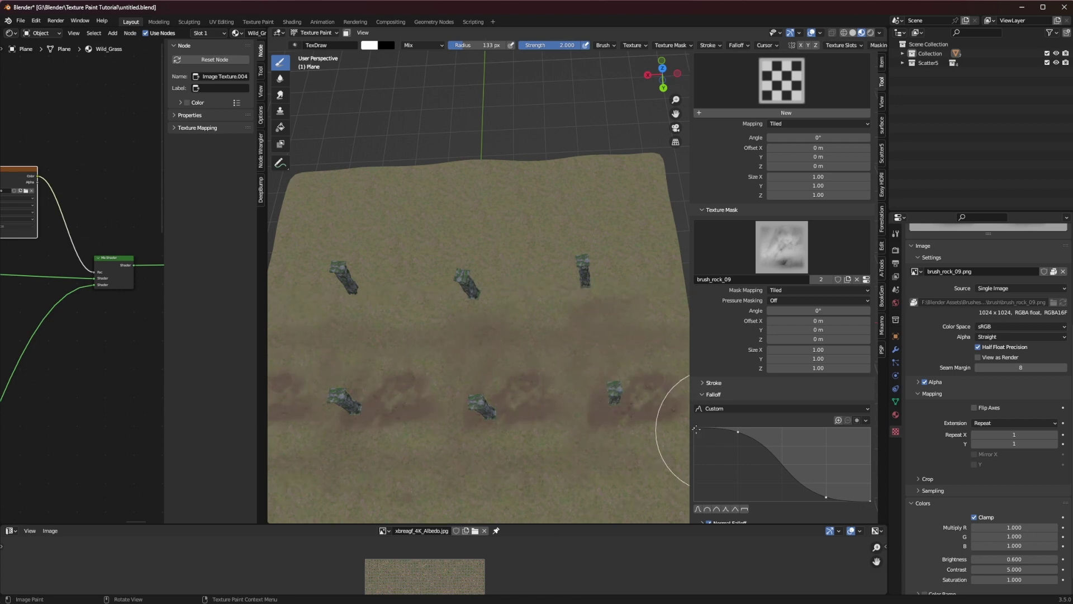
scroll(395, 434, "down", 4)
middle_click_drag(412, 412, 391, 438)
scroll(522, 366, "up", 3)
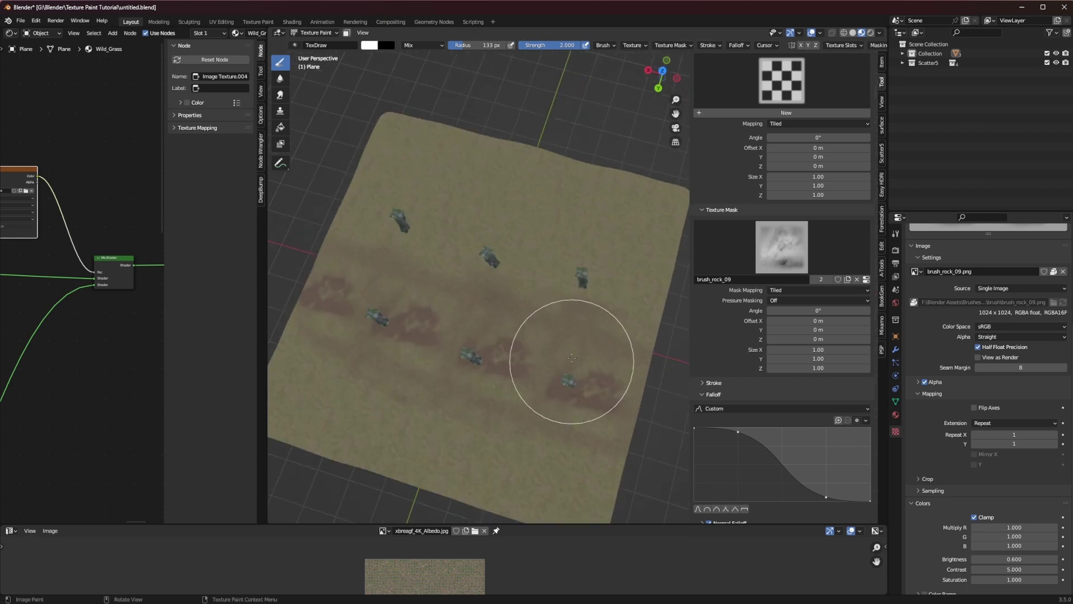
key("ctrl+z")
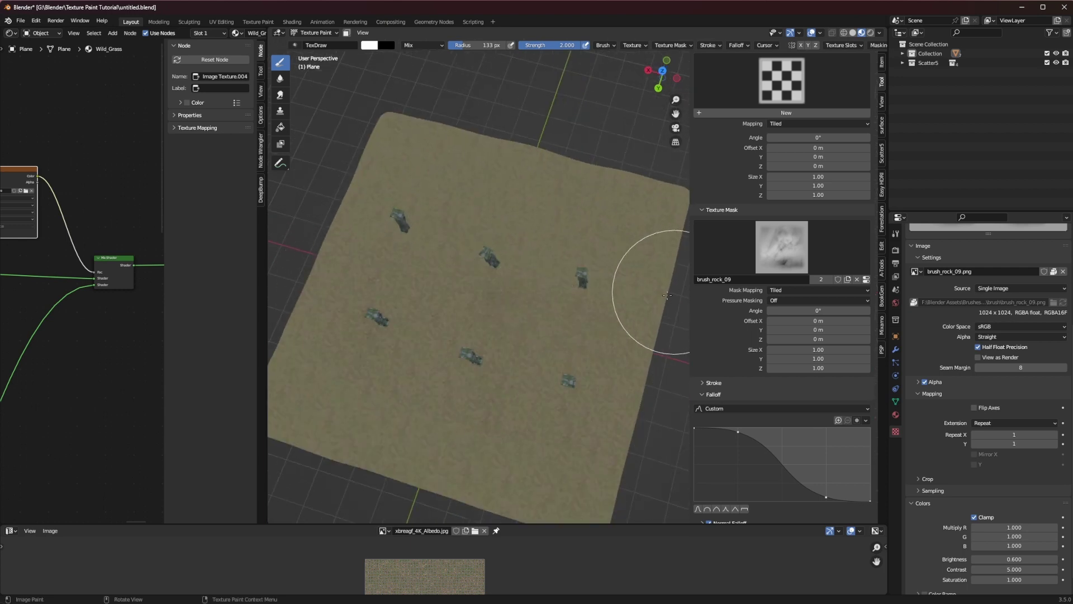
- Set the mask mapping to Random and paint a test path across the terrain between the pillar rows
left_click(792, 287)
left_click(800, 311)
mouse_move(632, 326)
left_mouse_down()
mouse_move(594, 336)
mouse_move(492, 306)
mouse_move(438, 311)
mouse_move(388, 278)
mouse_move(287, 259)
mouse_move(546, 311)
left_mouse_up()
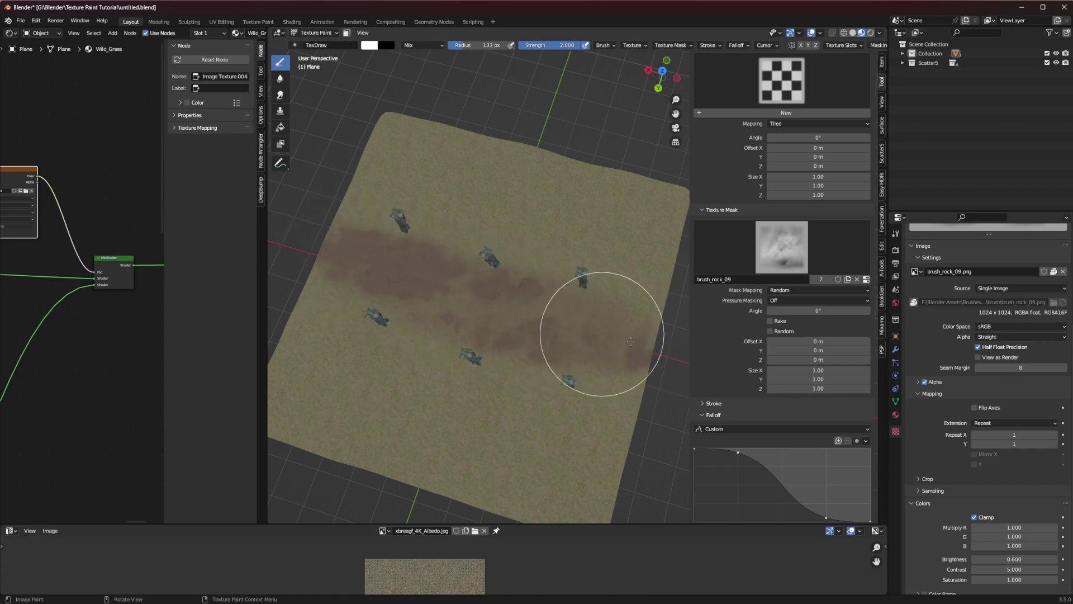
- Replace the brush's texture mask with rock_brush_01.004
mouse_move(587, 336)
middle_mouse_down()
mouse_move(464, 285)
mouse_move(488, 254)
mouse_move(527, 299)
middle_mouse_up()
scroll(496, 268, "up", 2)
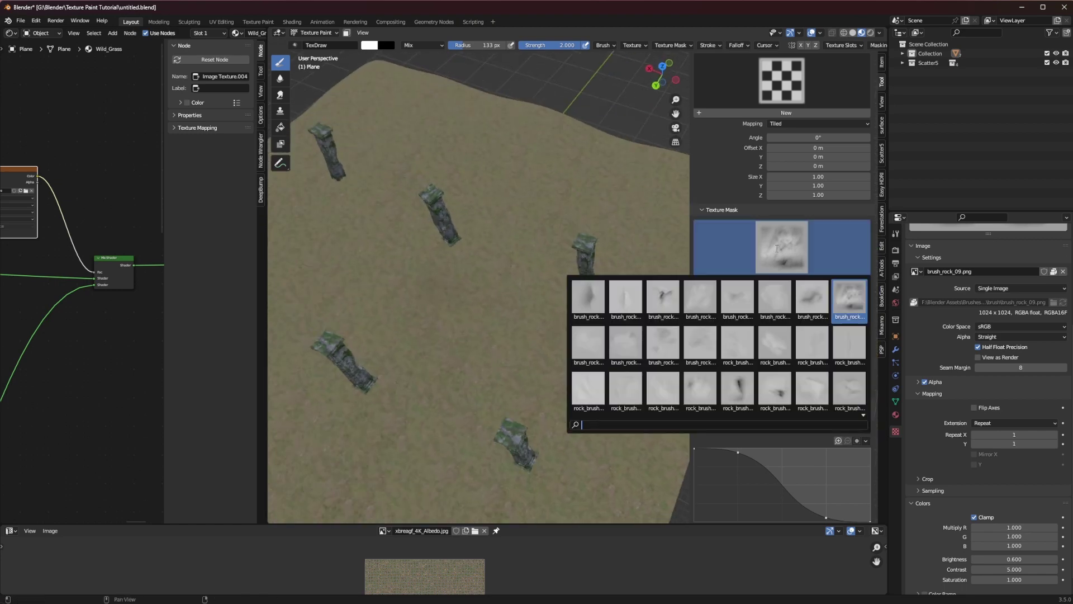
left_click(592, 300)
- Reduce the brush radius to 81 px and paint a curving road across the terrain between the two pillar rows
mouse_move(592, 300)
middle_mouse_down()
mouse_move(539, 311)
mouse_move(562, 335)
mouse_move(594, 313)
middle_mouse_up()
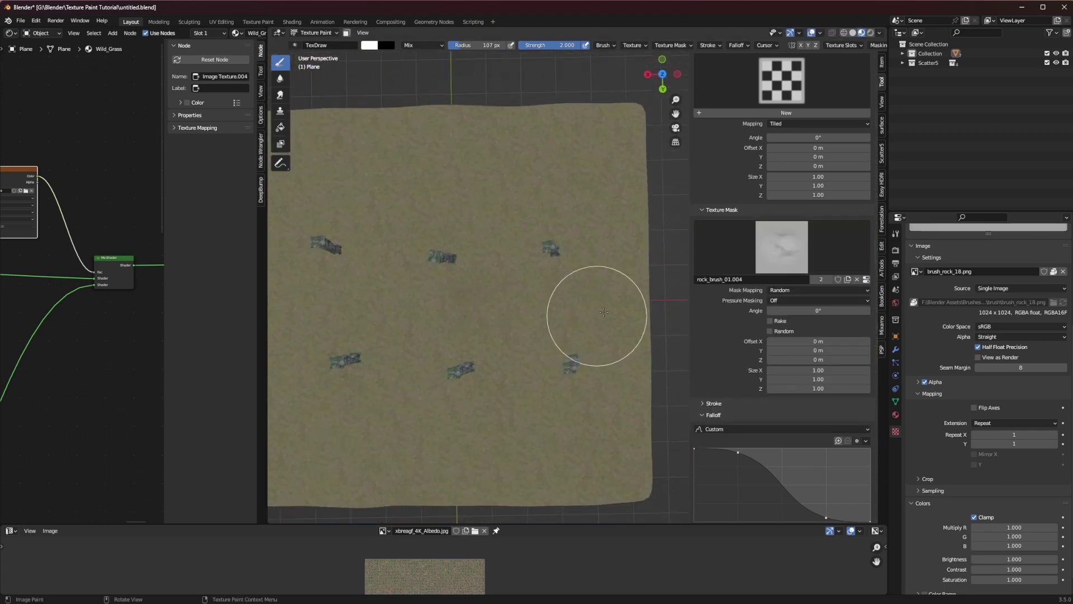
key("f")
left_click(594, 310)
mouse_move(613, 319)
left_mouse_down()
mouse_move(522, 297)
mouse_move(319, 318)
mouse_move(251, 299)
left_mouse_up()
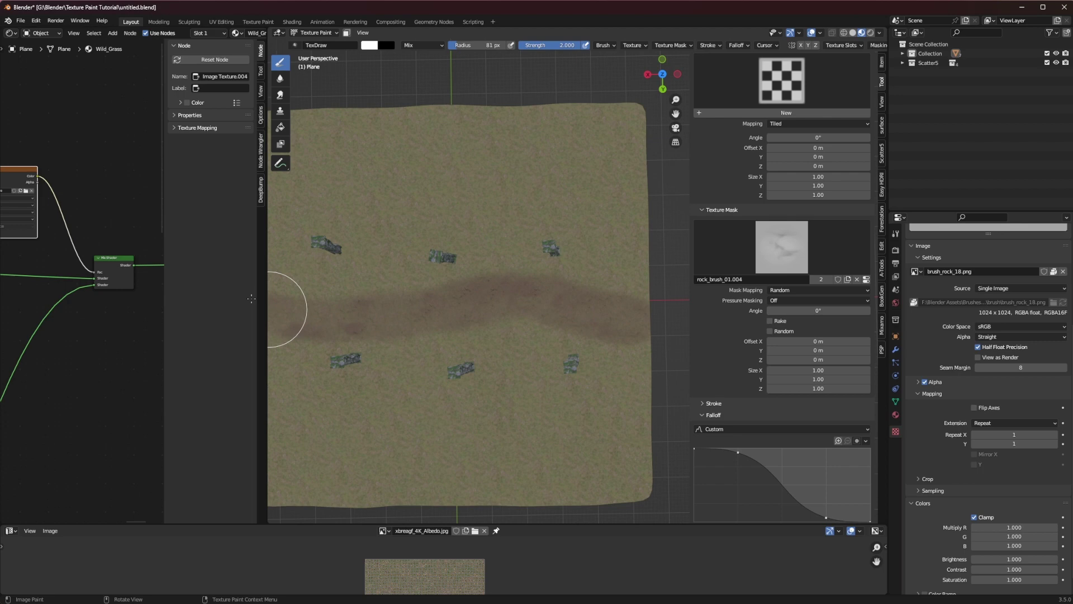
- Save all the painted images and check the Road_Texture image node in the material
middle_click_drag(390, 319, 509, 314, "shift")
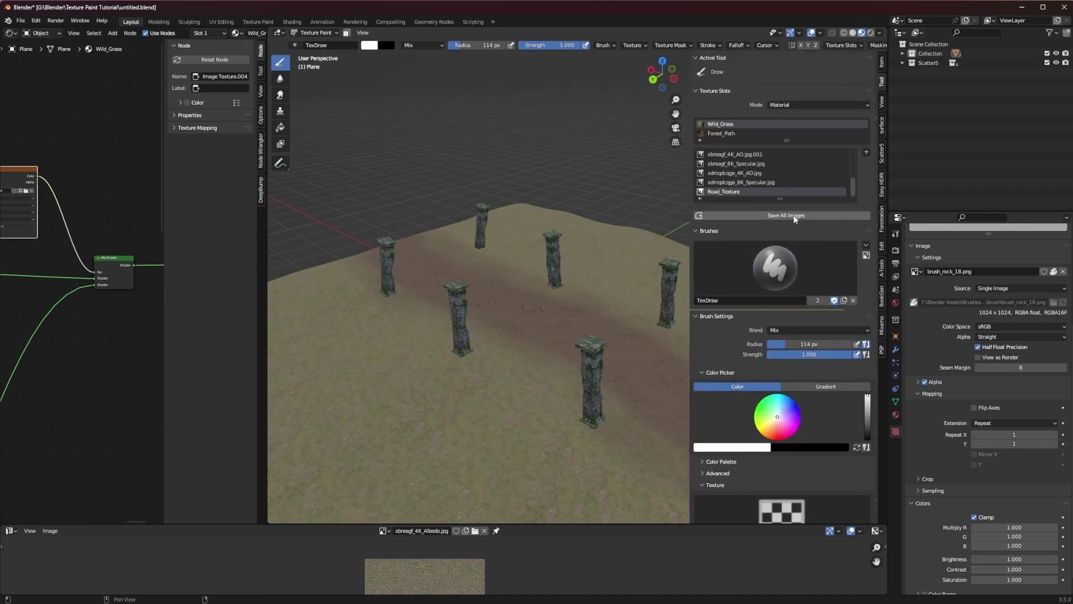
left_click(794, 216)
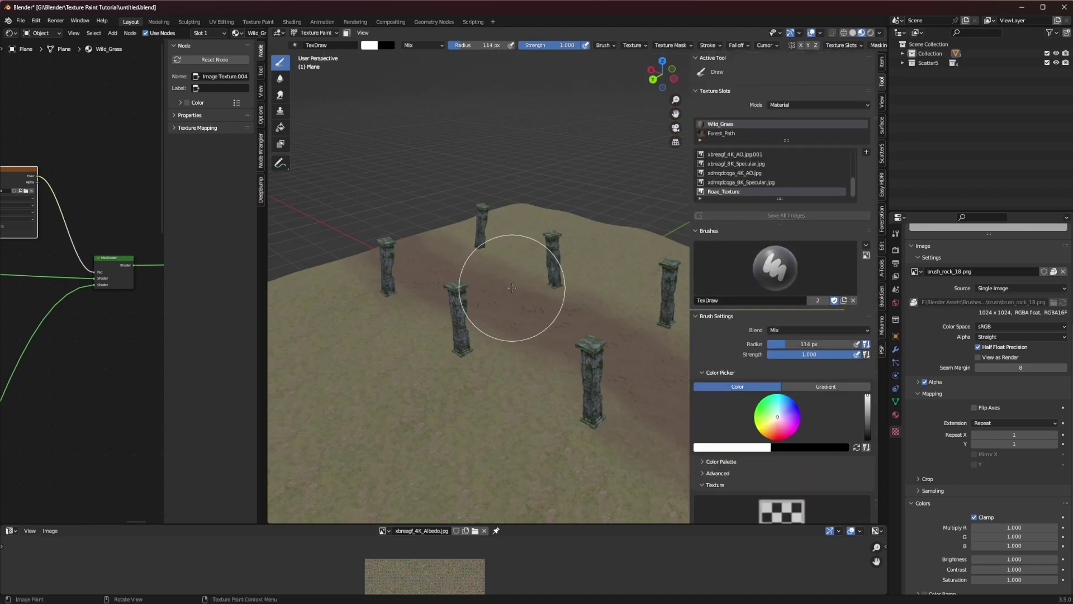
middle_click_drag(49, 204, 144, 244)
scroll(112, 214, "up", 6)
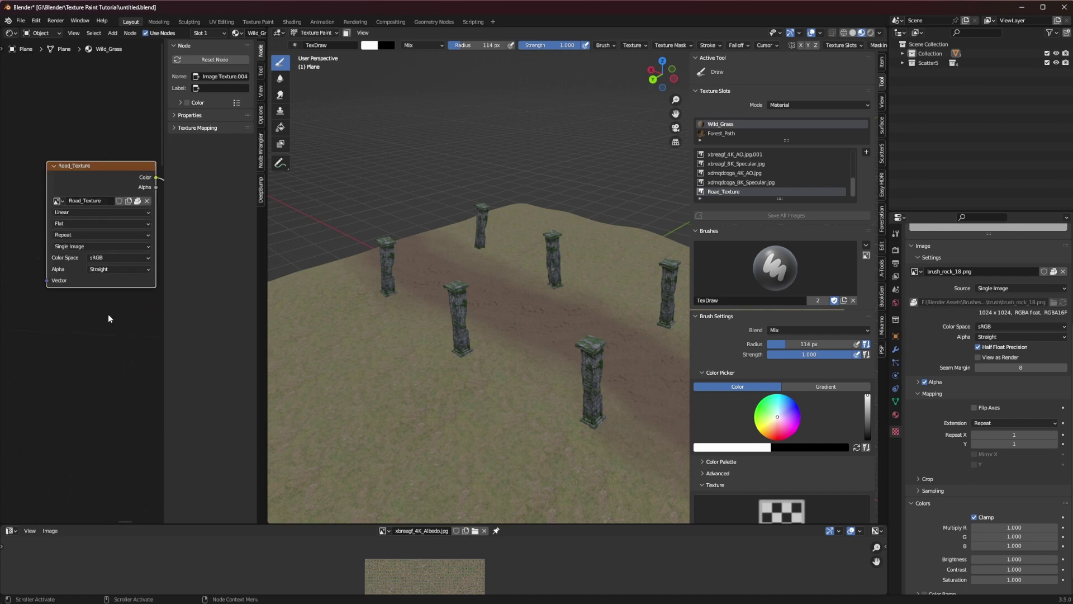
scroll(103, 308, "down", 6)
scroll(584, 351, "down", 4)
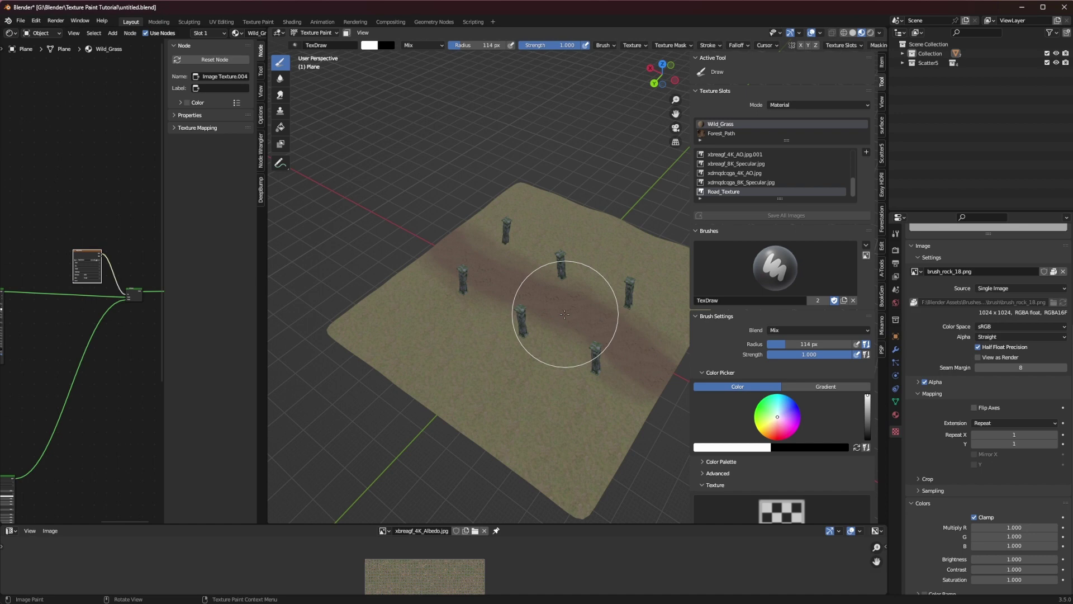
- Switch the viewport to rendered shading and examine the painted road between the pillars from above and near ground level
middle_click_drag(565, 314, 514, 292)
scroll(565, 330, "up", 4)
middle_click_drag(524, 348, 553, 337)
scroll(554, 337, "down", 2)
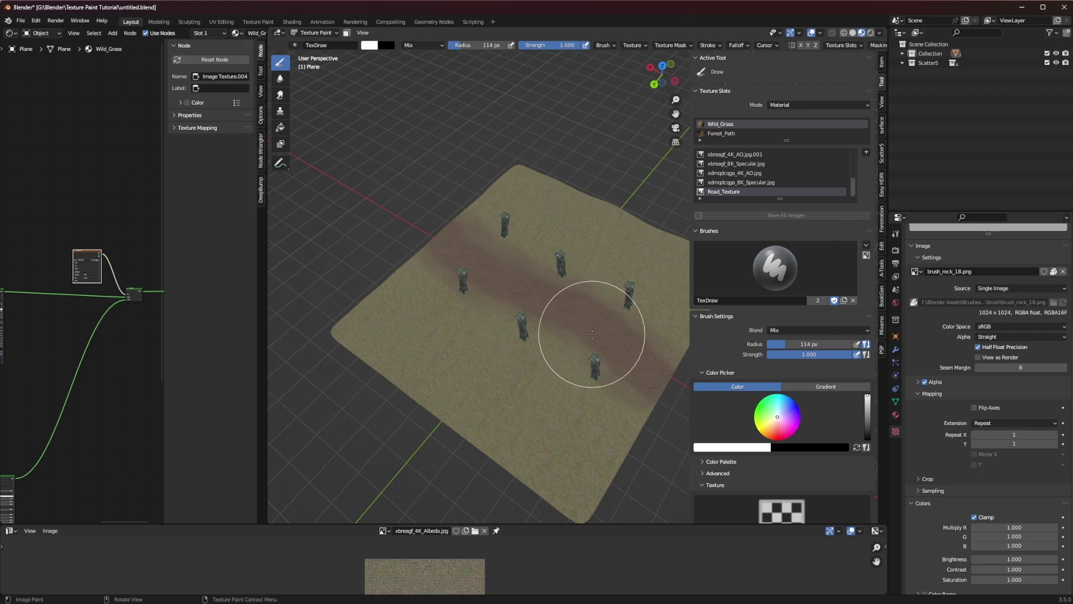
middle_click_drag(565, 335, 495, 315, "shift")
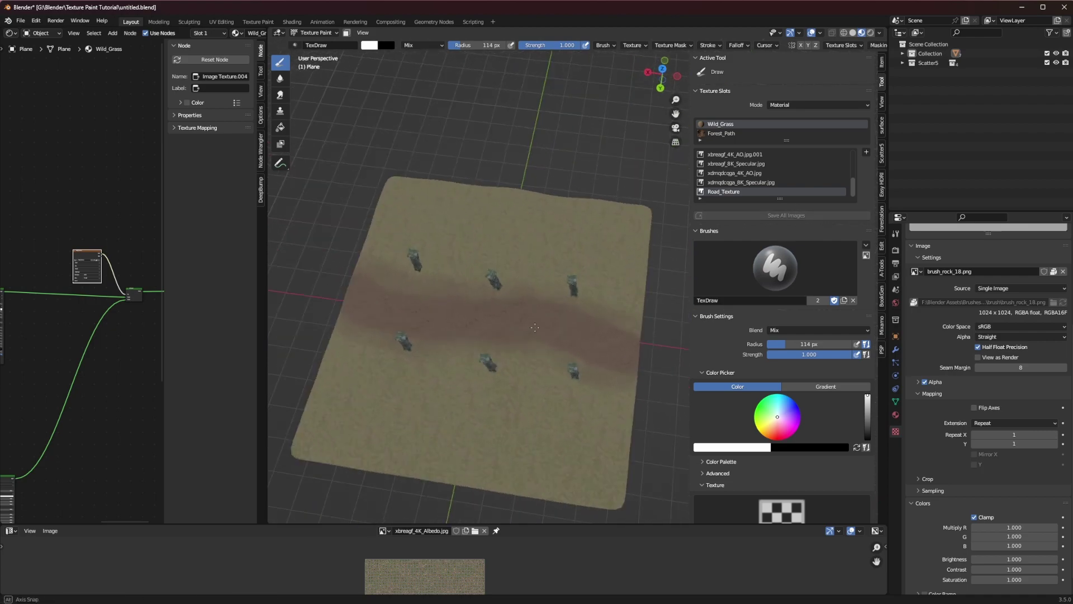
scroll(503, 322, "up", 3)
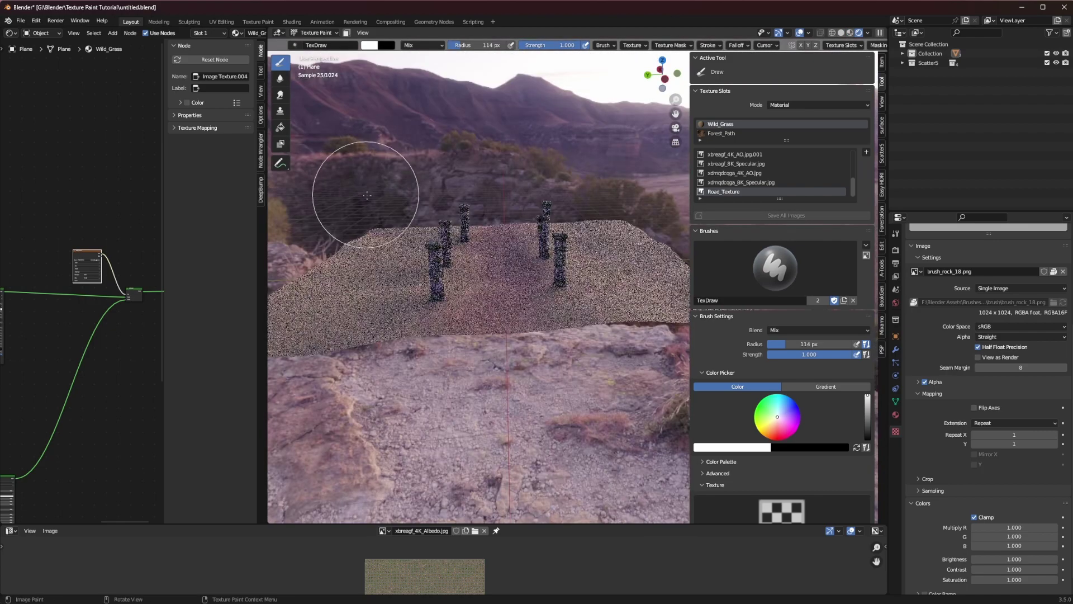
scroll(414, 227, "up", 3)
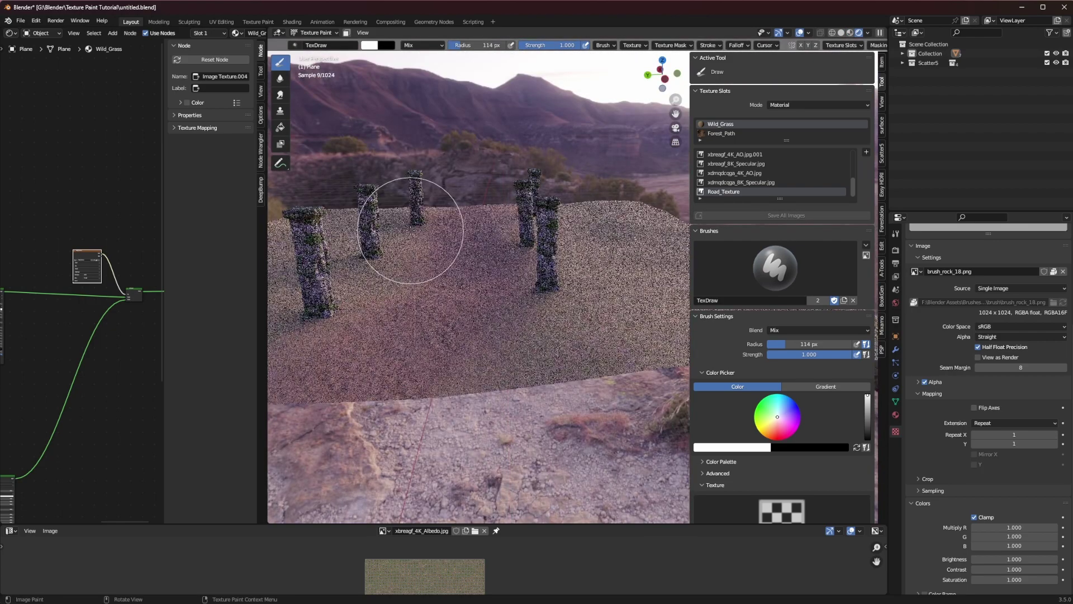
middle_click_drag(414, 227, 472, 199)
key("Home")
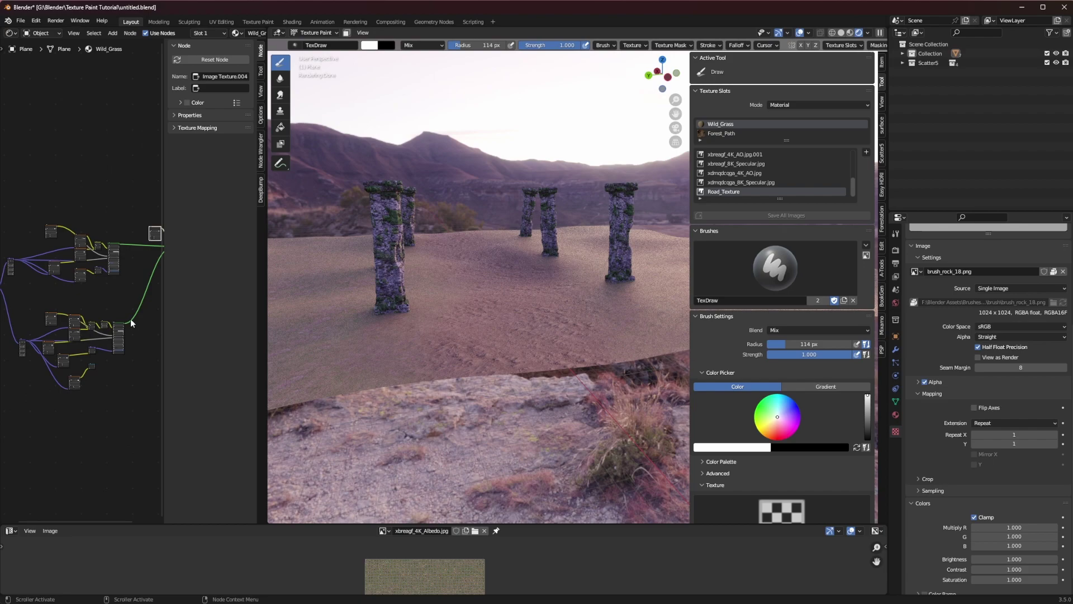
scroll(81, 300, "up", 3)
mouse_move(531, 318)
middle_mouse_down()
mouse_move(488, 319)
mouse_move(537, 326)
mouse_move(445, 319)
mouse_move(478, 319)
mouse_move(446, 309)
mouse_move(438, 336)
mouse_move(472, 328)
mouse_move(480, 368)
mouse_move(426, 299)
mouse_move(436, 280)
mouse_move(519, 319)
mouse_move(508, 307)
mouse_move(532, 332)
middle_mouse_up()
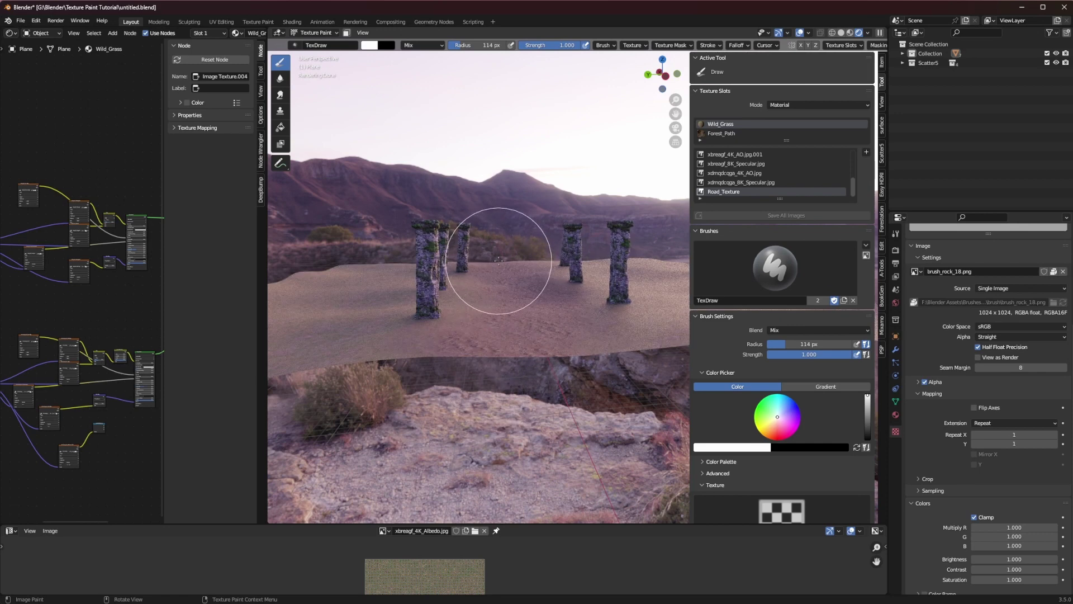
scroll(503, 319, "up", 3)
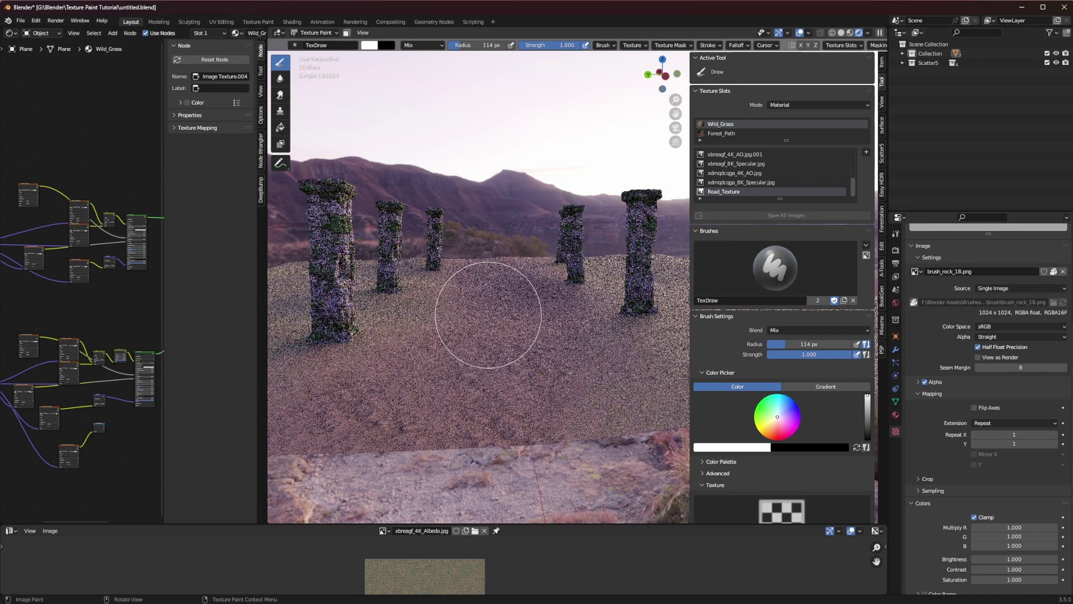
scroll(488, 323, "down", 3)
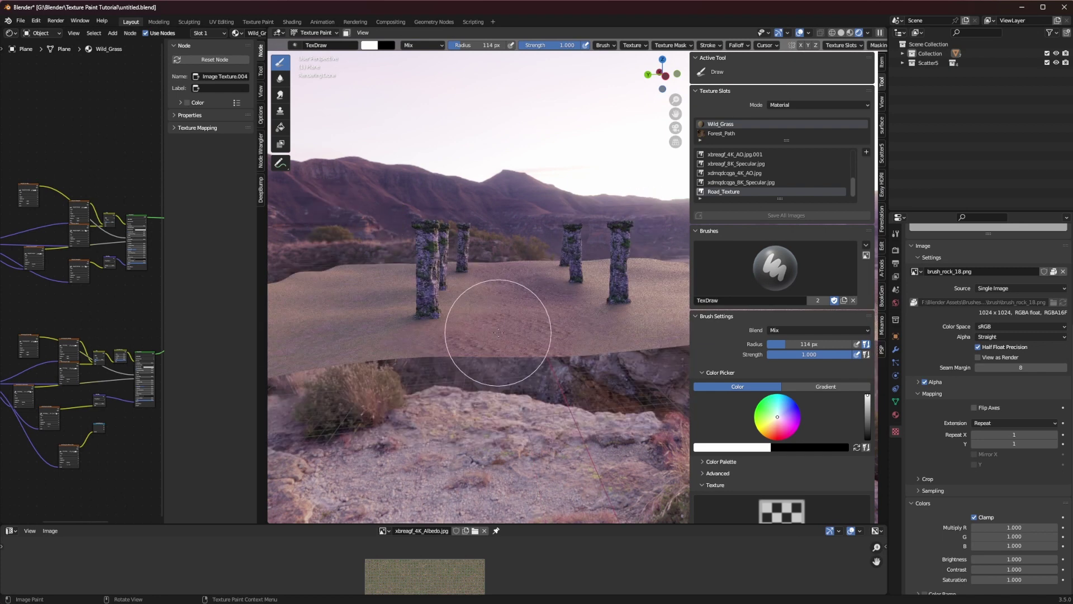
- Examine the shader nodes from the two ground materials through the Mix Shader to the material output
scroll(144, 300, "down", 6)
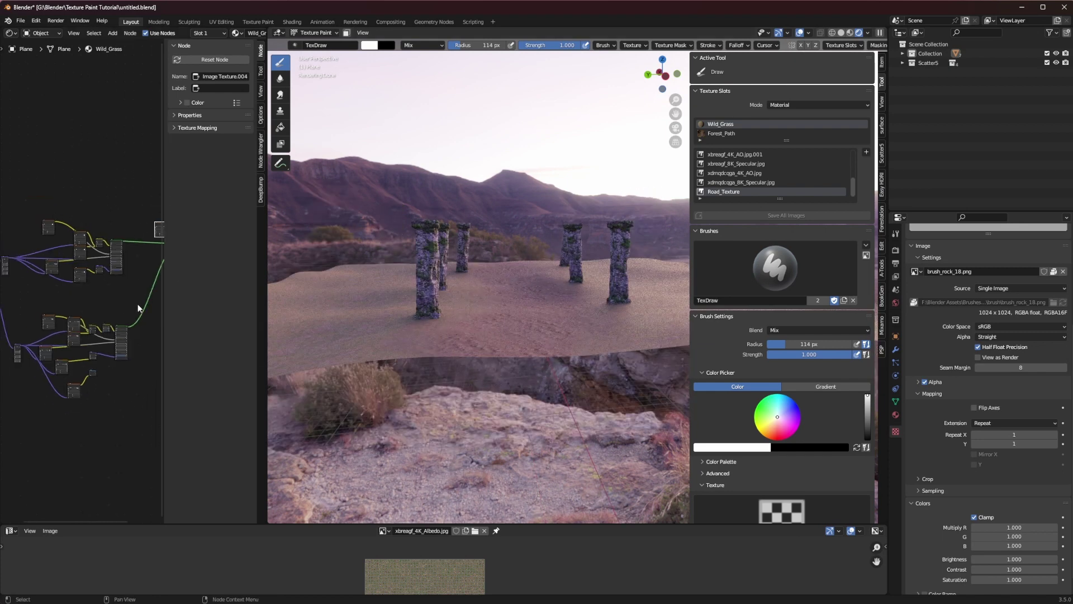
middle_click_drag(137, 304, 70, 292)
scroll(94, 251, "up", 6)
middle_click_drag(100, 221, 66, 268)
scroll(65, 267, "up", 3)
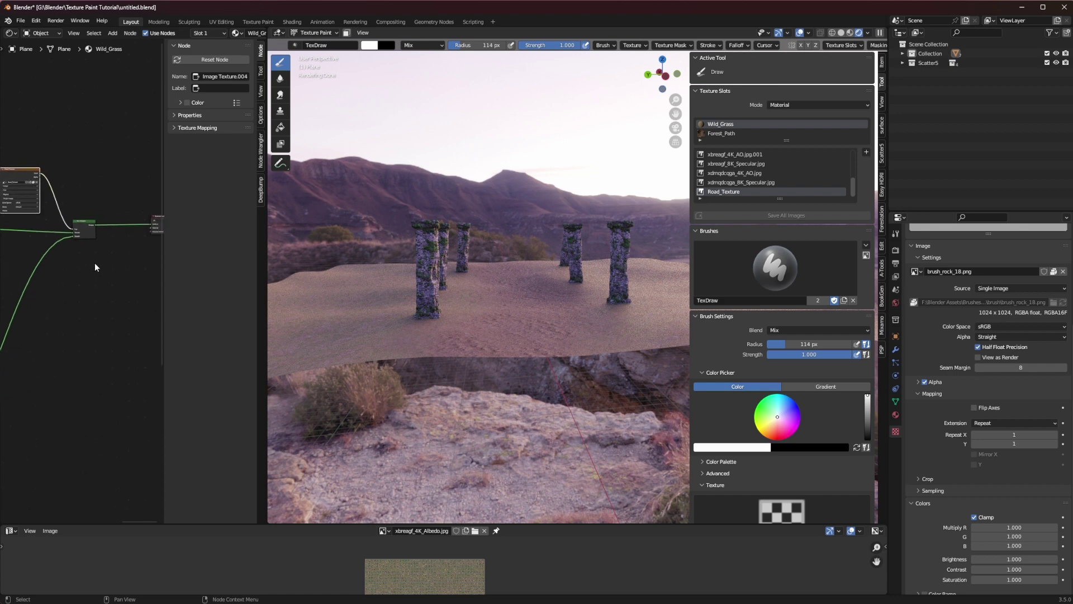
scroll(85, 247, "down", 4)
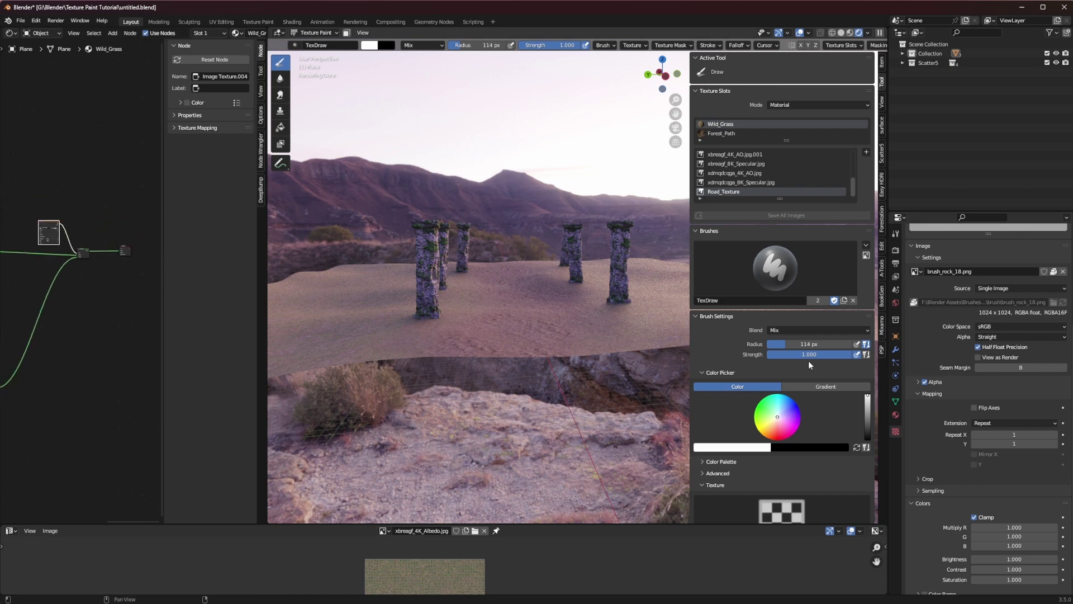
- Add a Displace modifier to the terrain plane and create a new texture for it
left_click(895, 350)
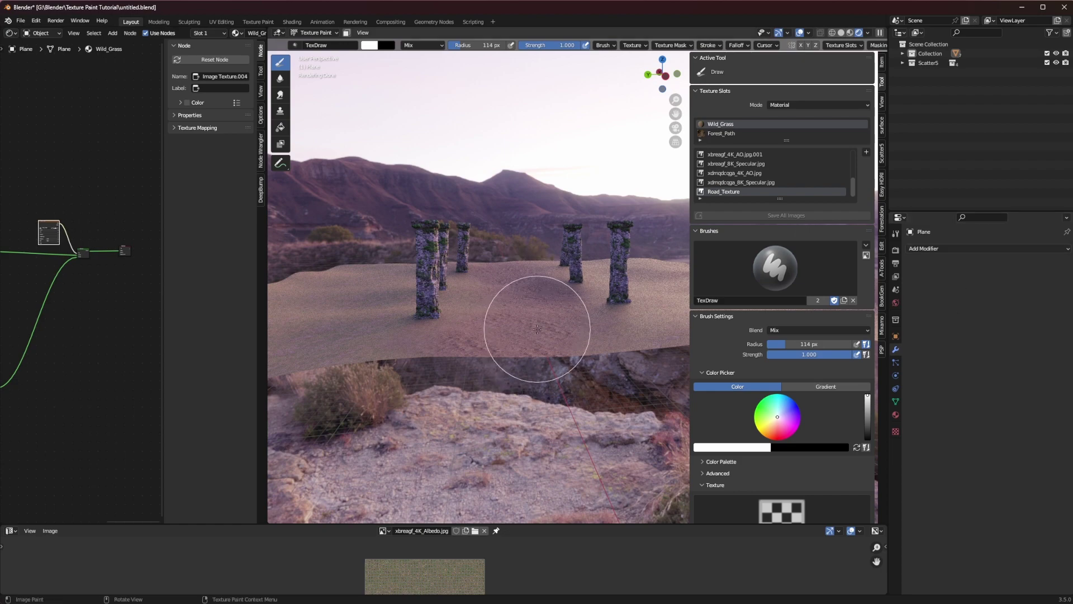
middle_click_drag(534, 335, 582, 354)
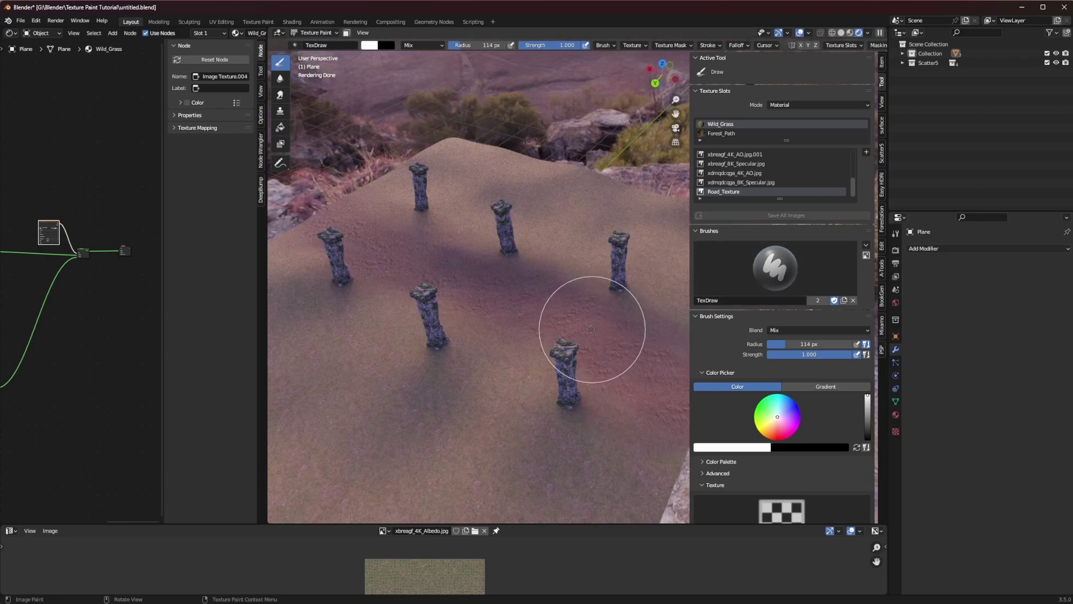
scroll(89, 262, "up", 2)
scroll(118, 257, "up", 3)
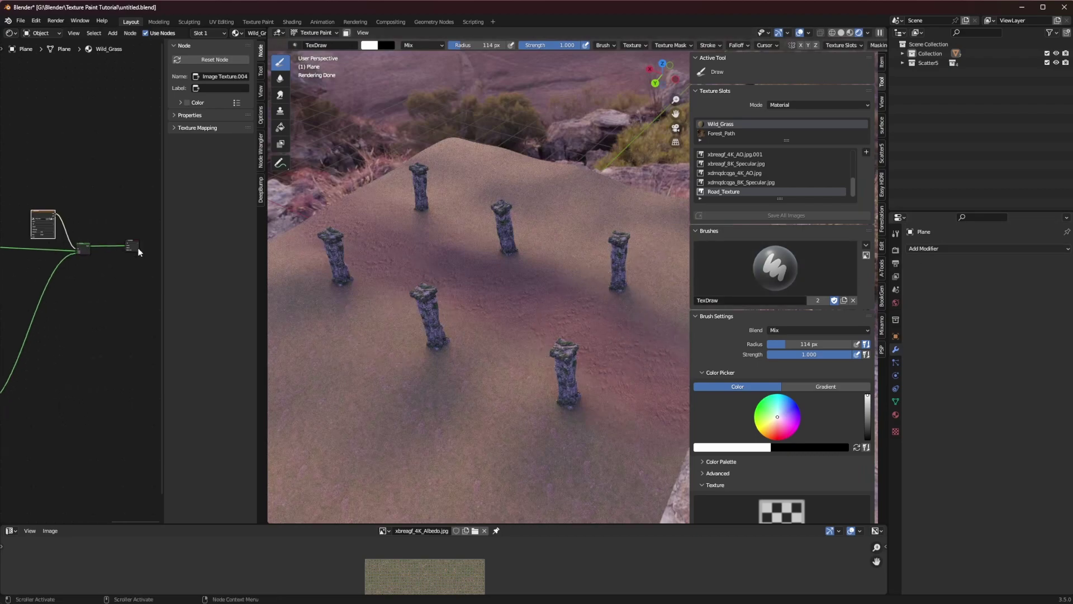
scroll(531, 322, "down", 4)
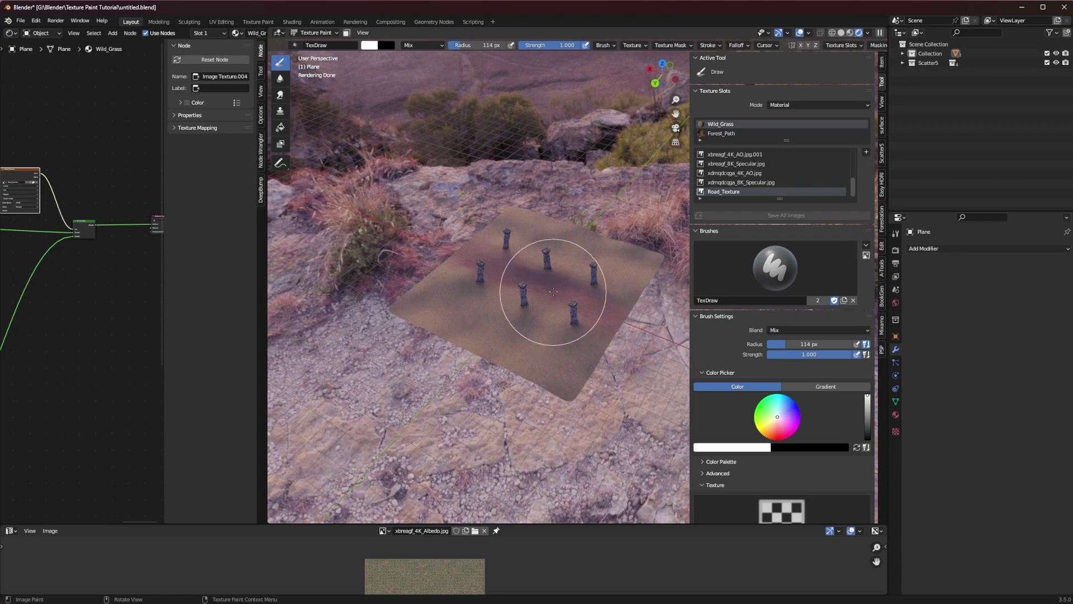
scroll(520, 290, "up", 5)
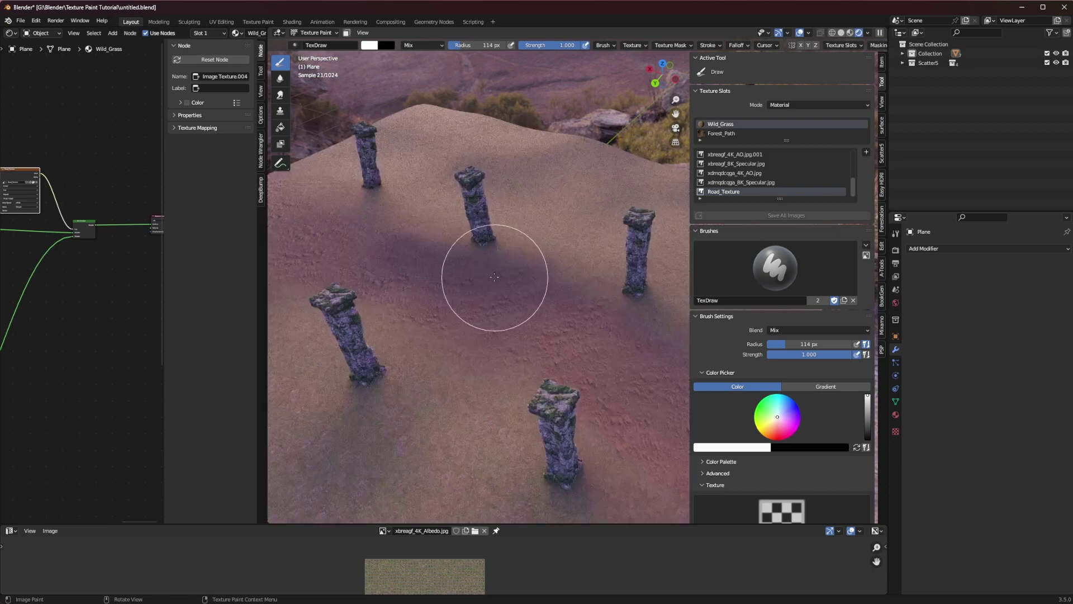
left_click(971, 249)
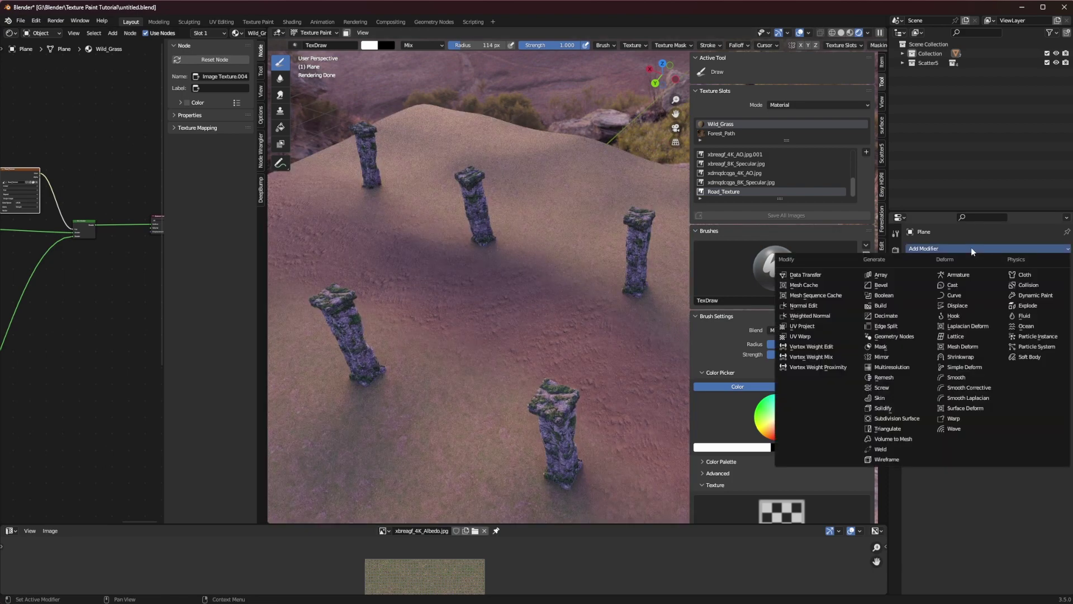
left_click(963, 305)
left_click(927, 278)
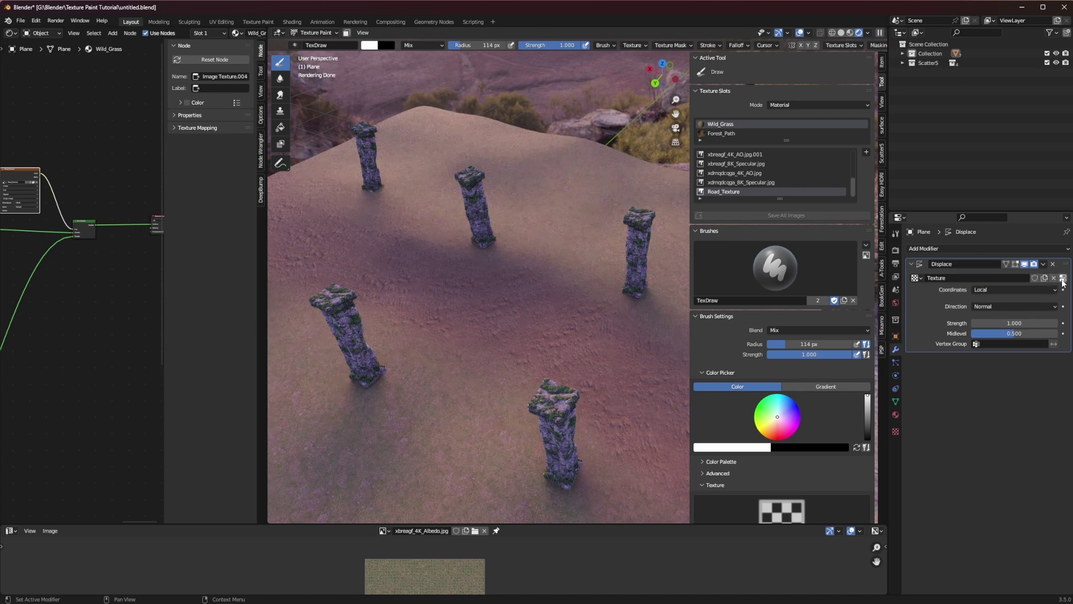
- Use the Road_Texture image as the source of the Displace modifier's texture
left_click(1063, 282)
left_click(915, 412)
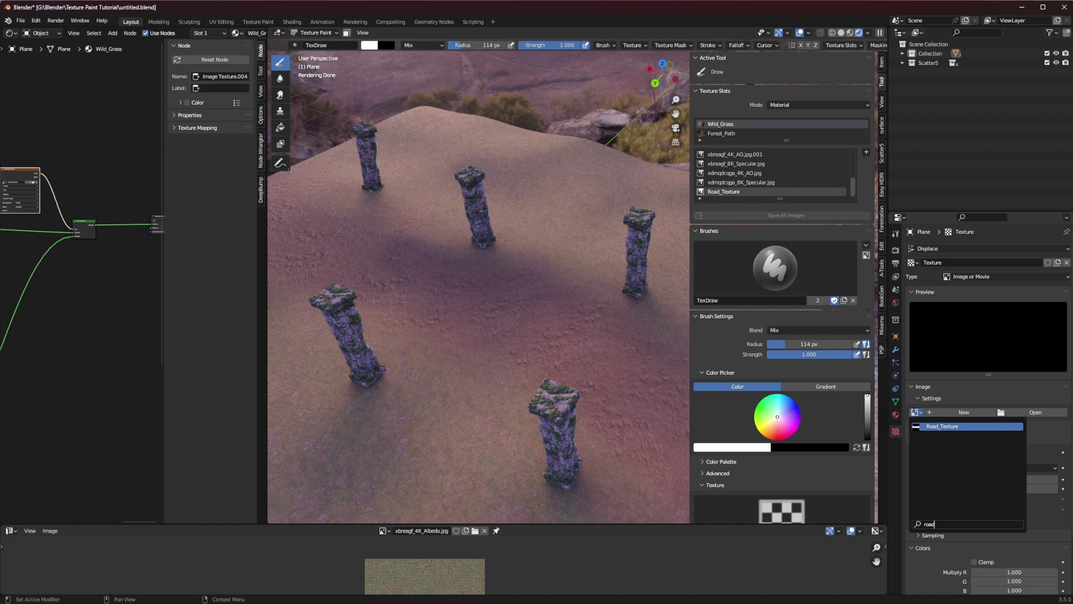
key("Return")
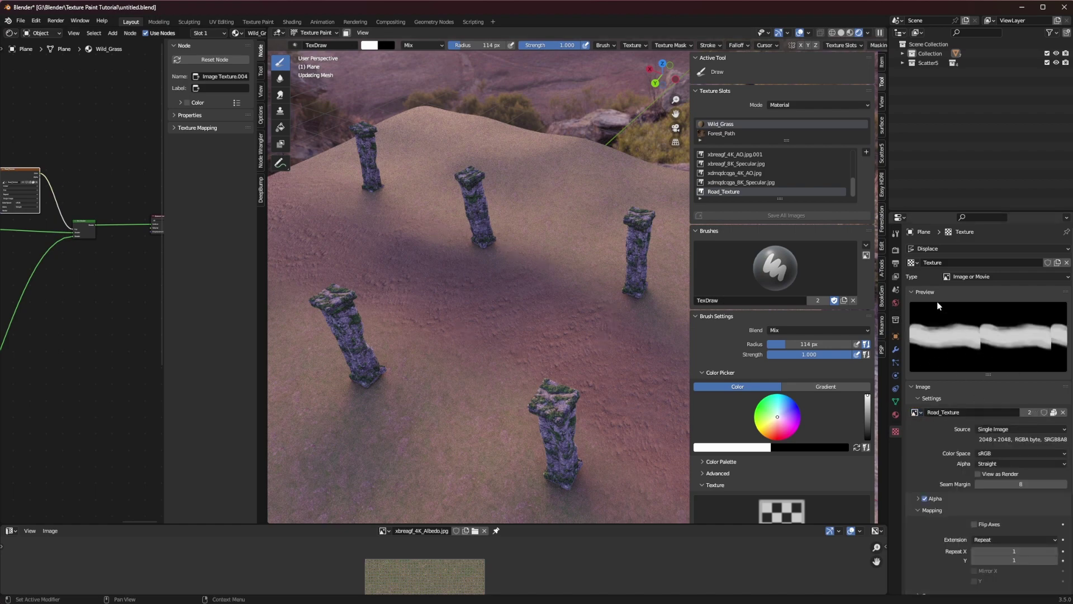
- Set the Displace modifier's texture coordinates to UV and check the road's relief
left_click(895, 349)
middle_click_drag(577, 327, 511, 283)
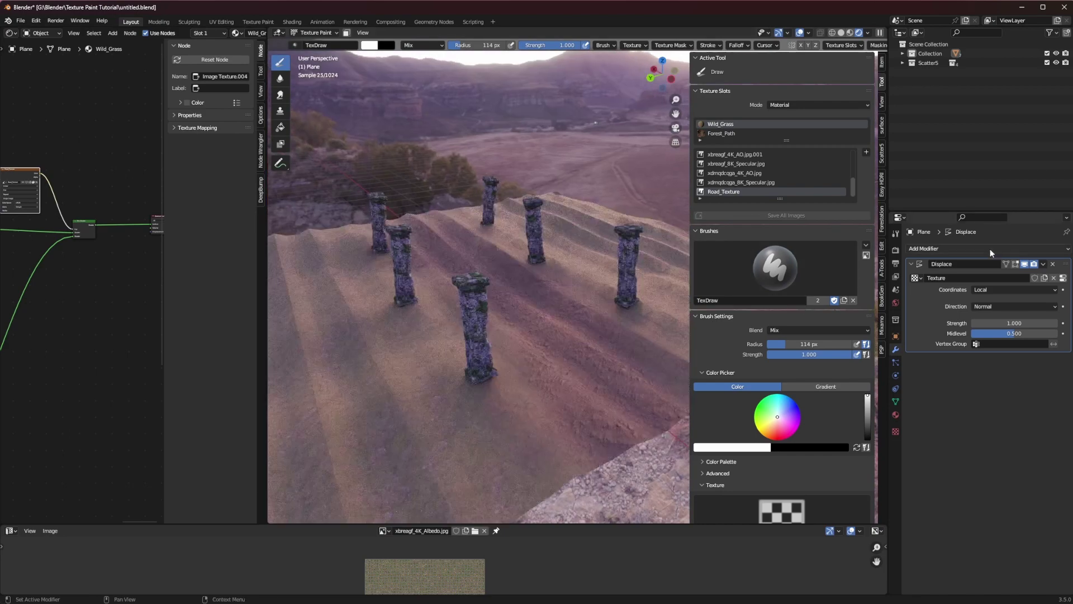
left_click(988, 289)
left_click(993, 333)
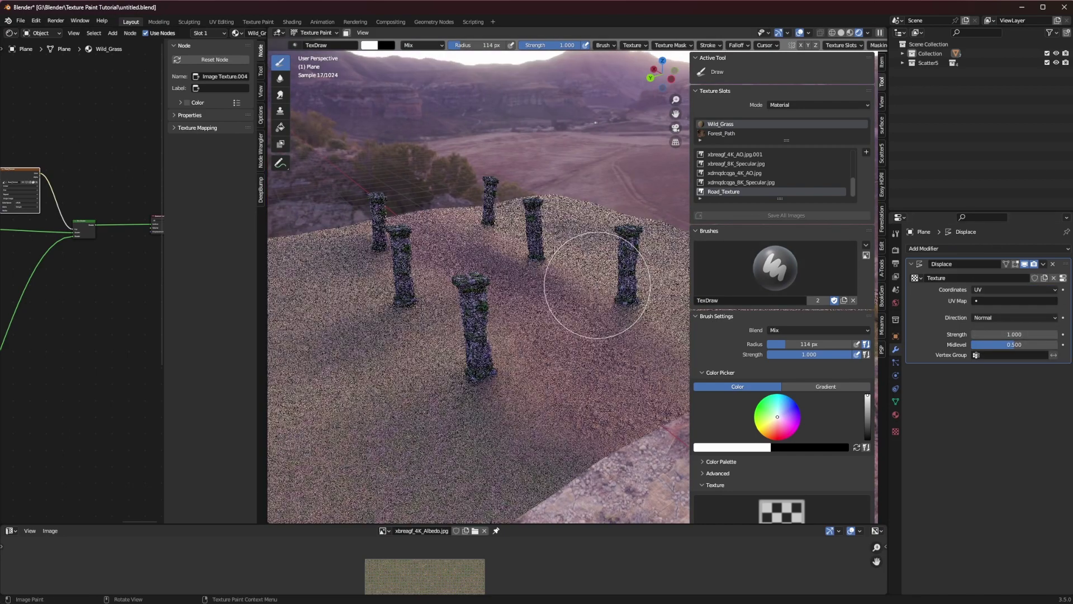
middle_click_drag(598, 285, 937, 300)
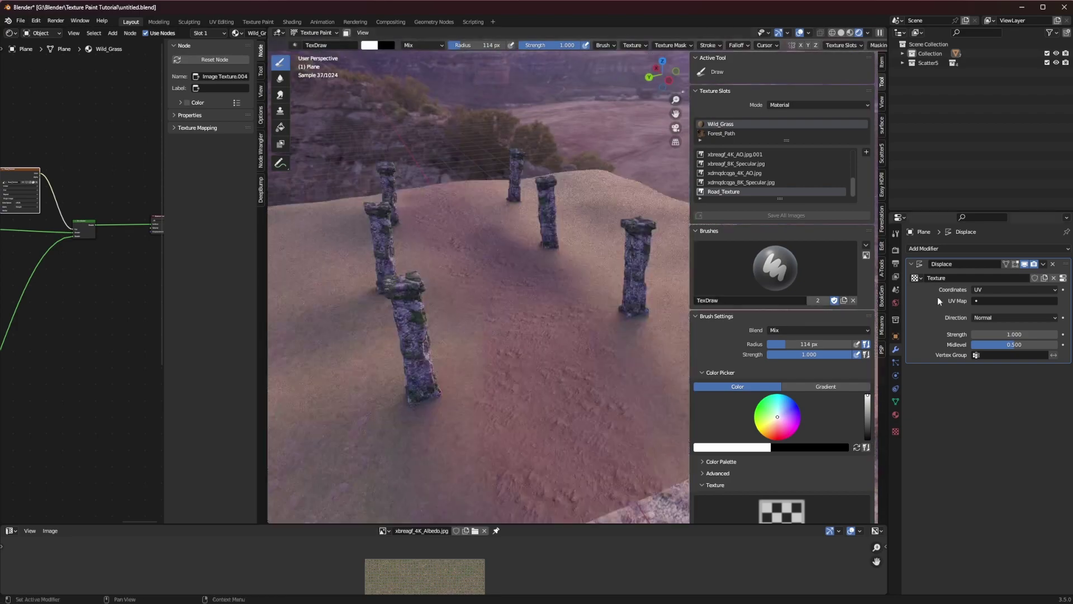
- Add a Subdivision Surface modifier, place it before the Displace modifier and set its viewport levels to 3
left_click(944, 251)
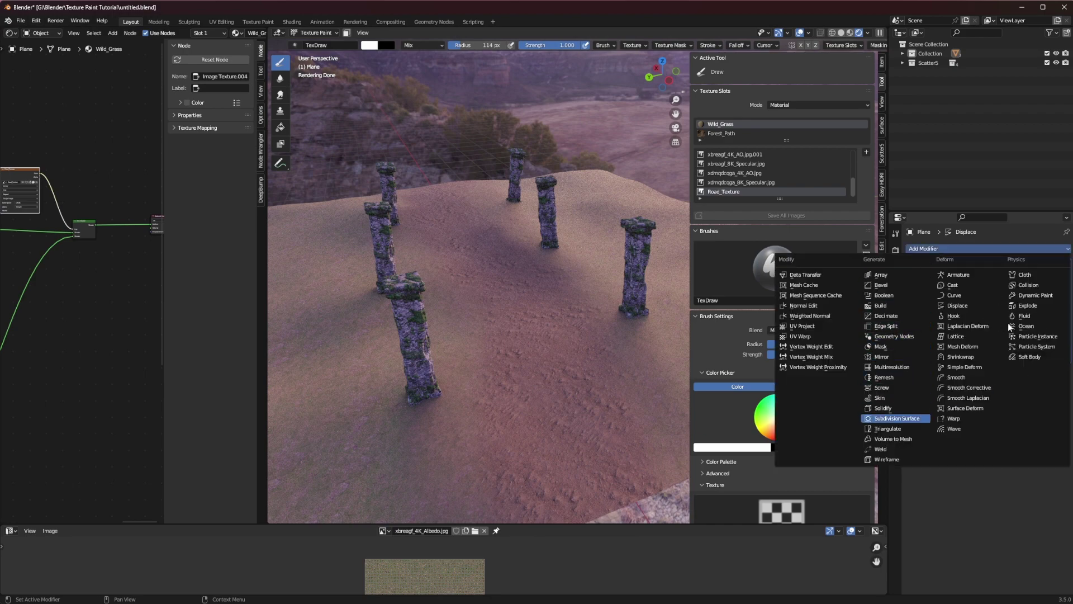
key("Return")
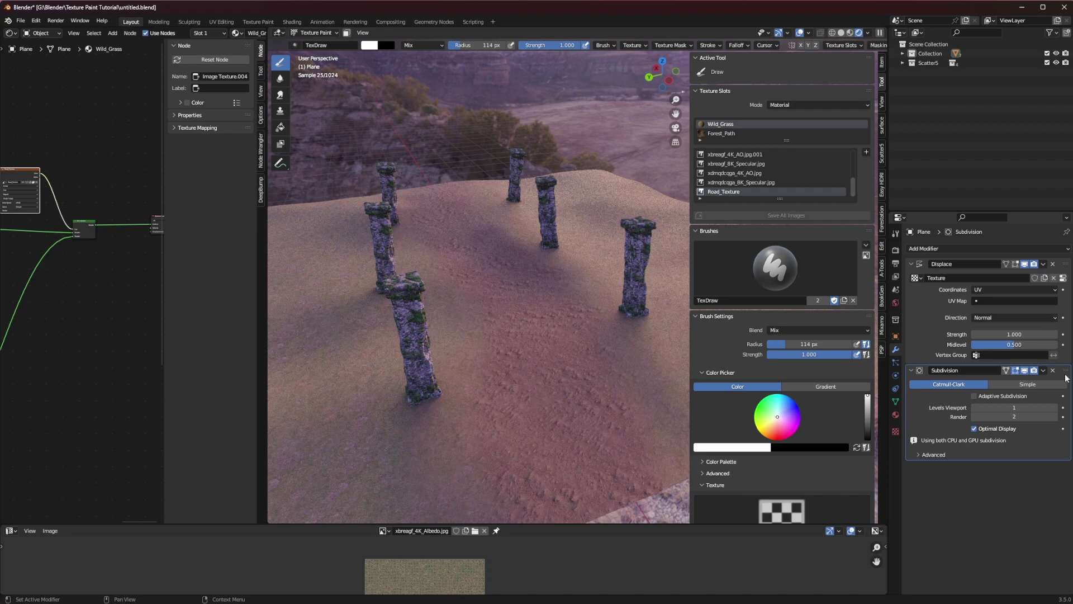
left_click_drag(1065, 371, 1062, 263)
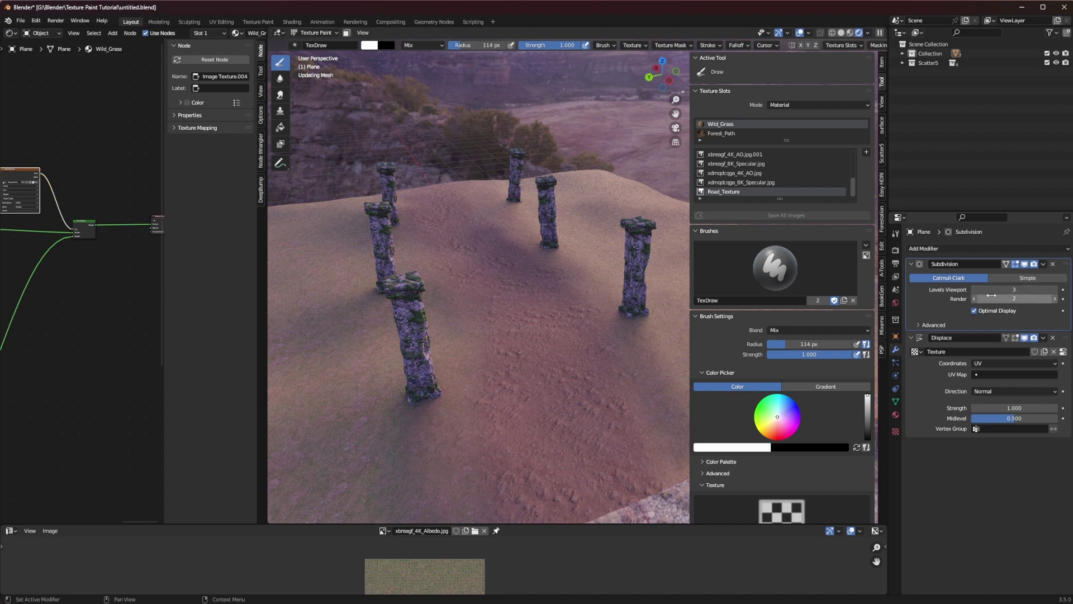
- Set the Displace strength to -2 and add a ColorRamp after the Road_Texture node with its white stop at 0.291
middle_click_drag(642, 315, 546, 292)
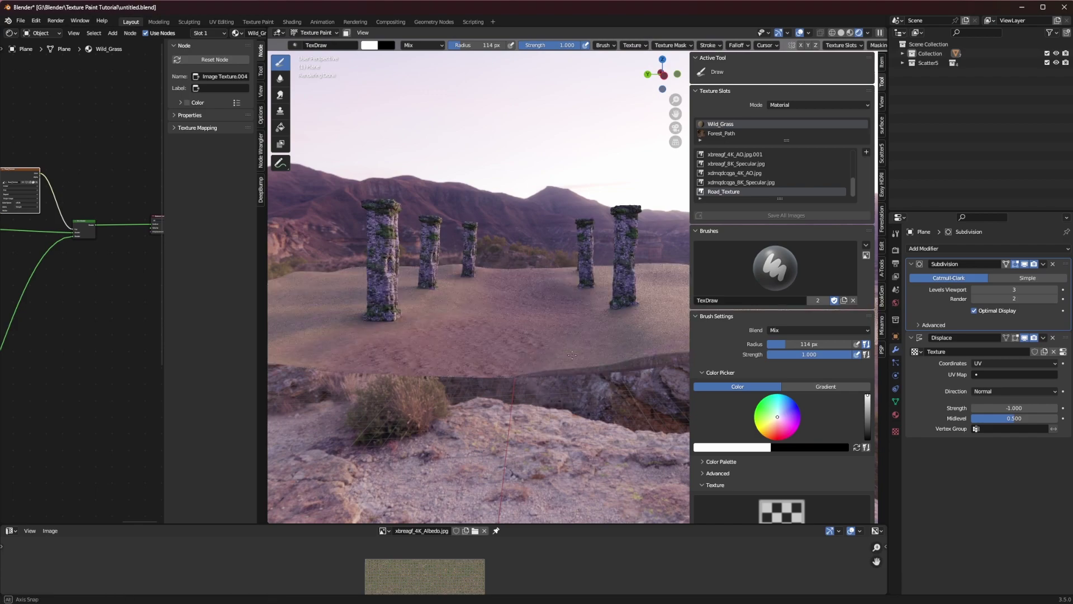
mouse_move(579, 353)
middle_mouse_down()
mouse_move(535, 354)
mouse_move(556, 356)
middle_mouse_up()
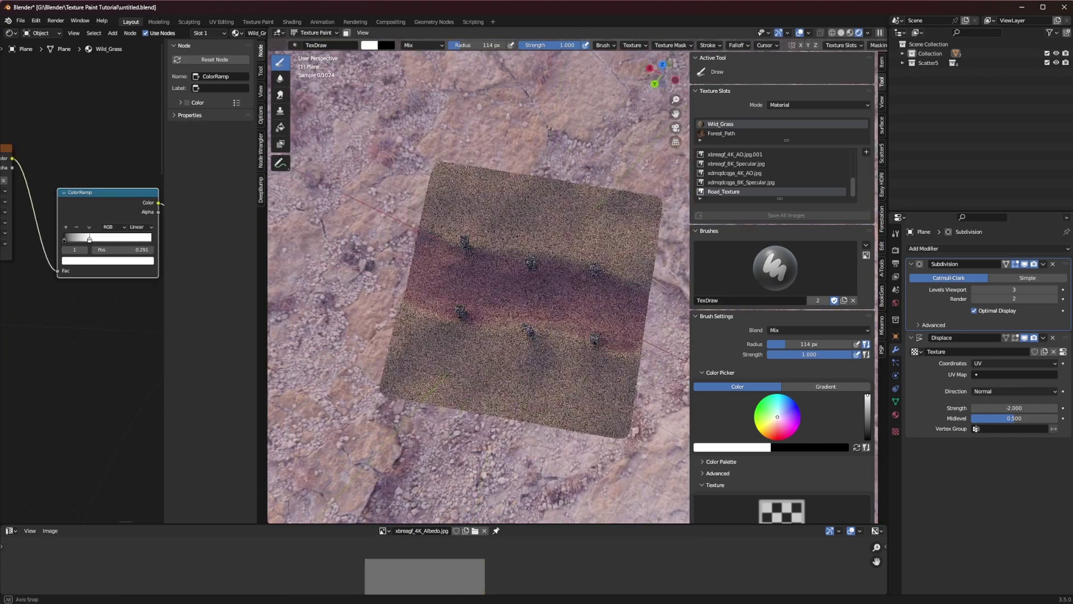
middle_click_drag(480, 347, 579, 359)
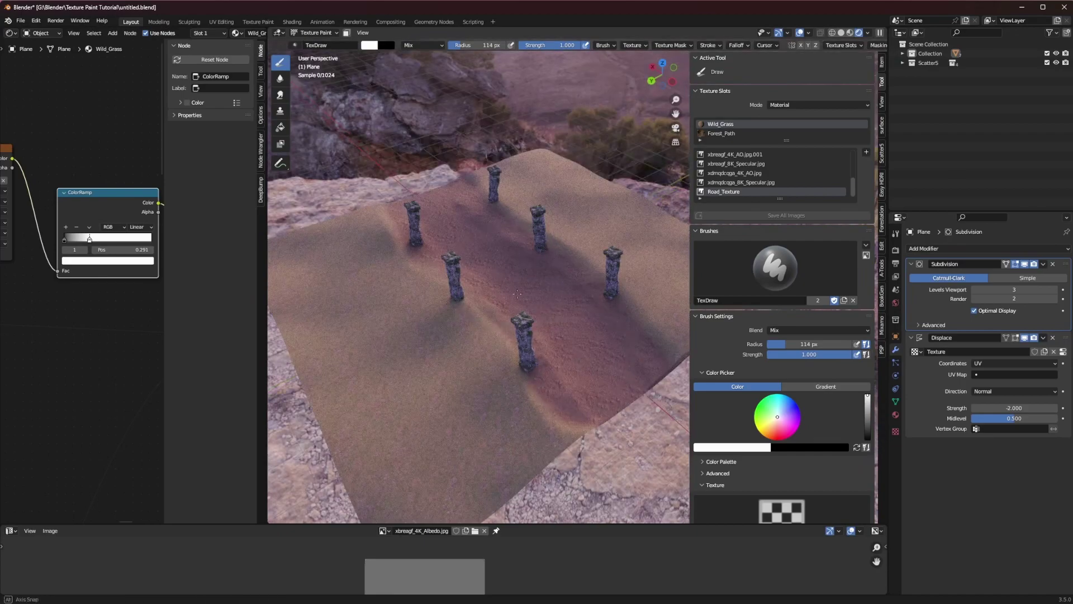
- Set the brush colour to black by lowering its value to zero
mouse_move(551, 246)
middle_mouse_down()
mouse_move(557, 280)
mouse_move(371, 83)
middle_mouse_up()
left_click(333, 33)
left_click(371, 47)
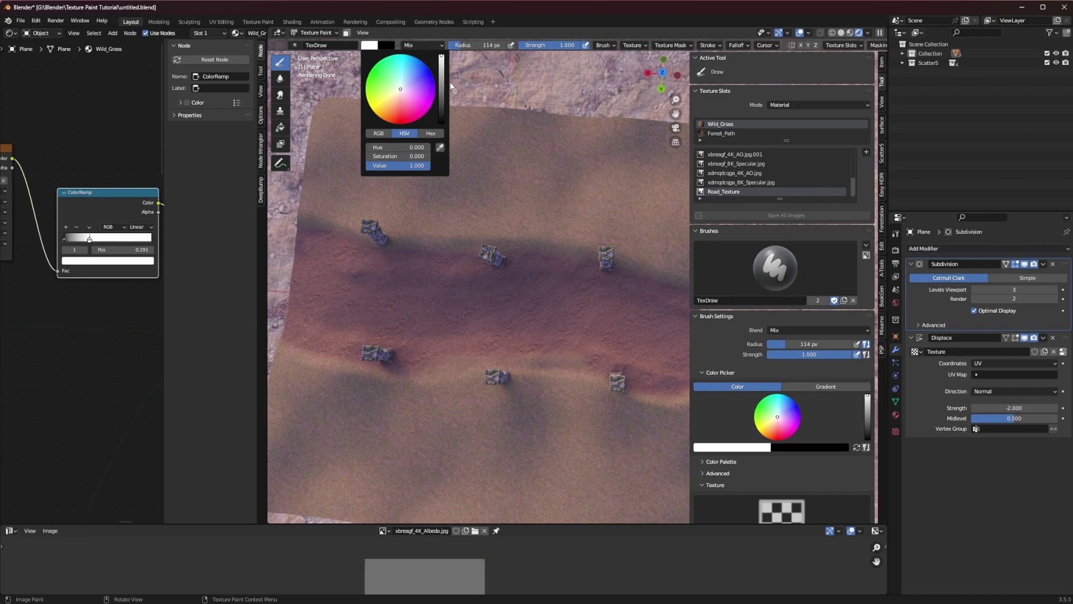
left_click_drag(442, 85, 442, 124)
- Paint black on the road mask beside the end pillar at the road's edge and set the brush radius to 80 px
scroll(512, 220, "down", 3)
left_click(464, 243)
key("f")
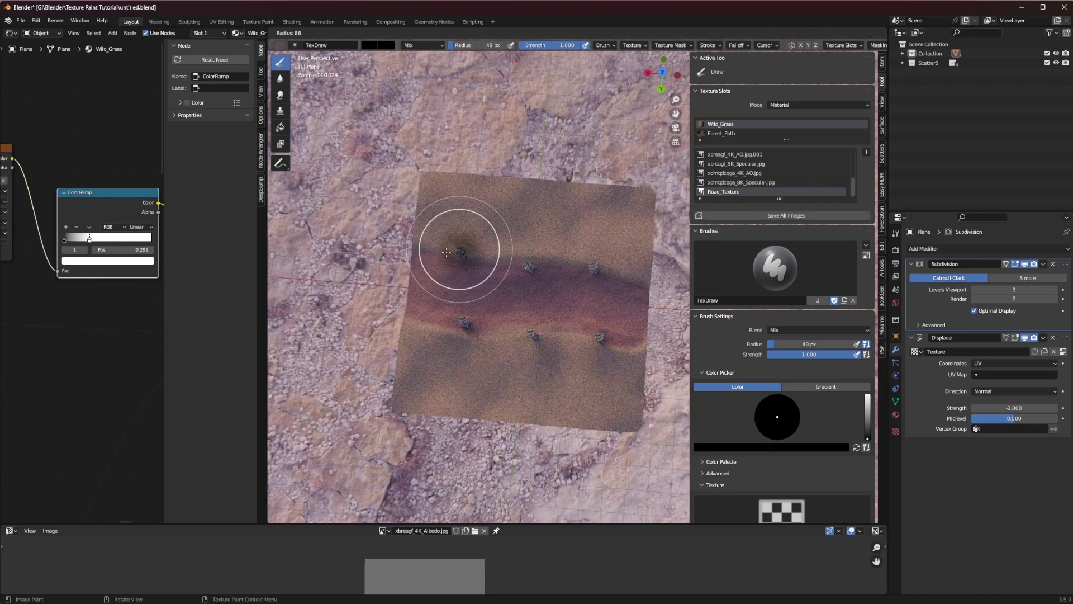
left_click(432, 252)
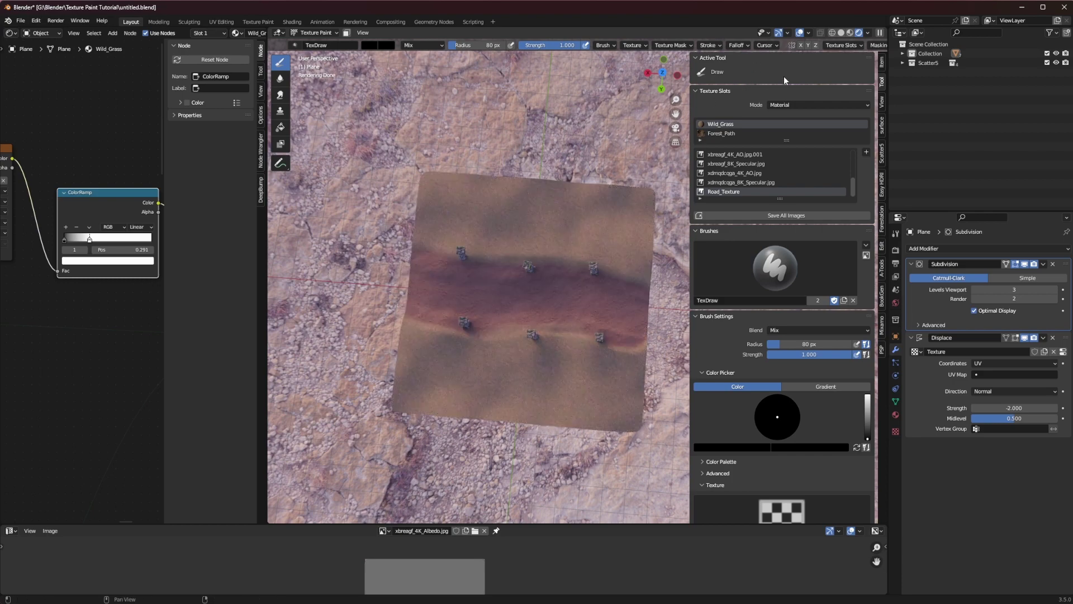
- Switch the viewport to Material Preview shading and examine the sunken road's profile between the pillars
left_click(849, 32)
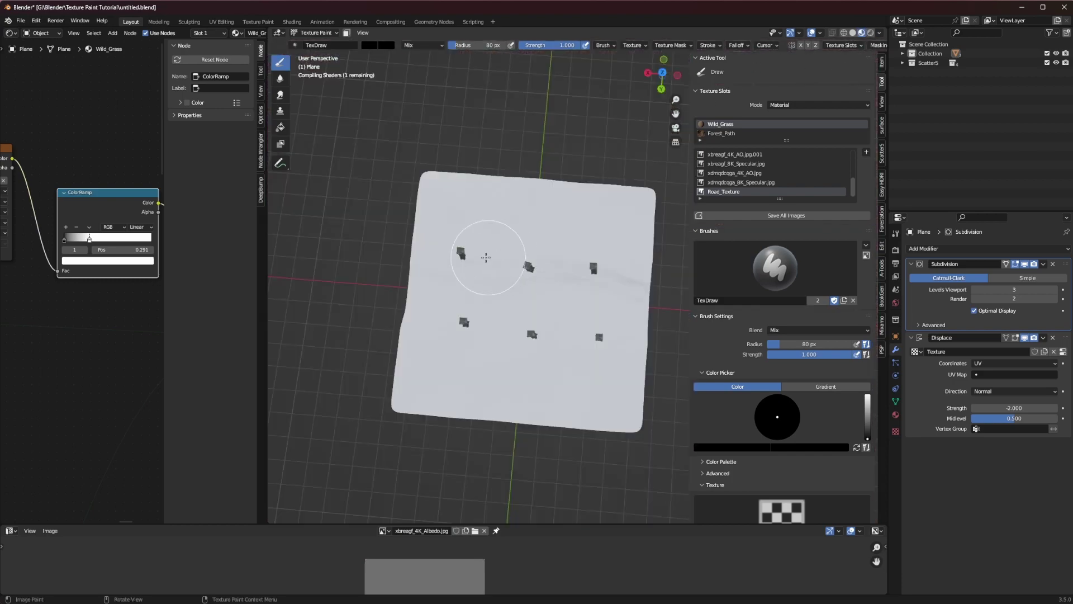
middle_click_drag(486, 257, 344, 285)
scroll(472, 267, "up", 1)
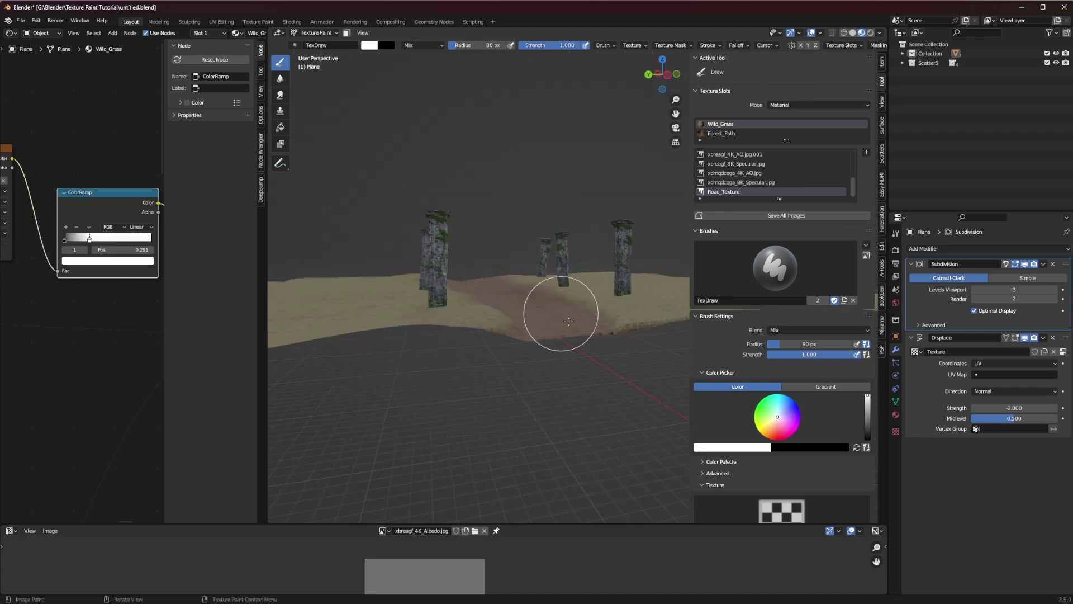
mouse_move(527, 280)
middle_mouse_down()
mouse_move(570, 296)
mouse_move(523, 278)
mouse_move(524, 301)
mouse_move(546, 301)
mouse_move(510, 318)
middle_mouse_up()
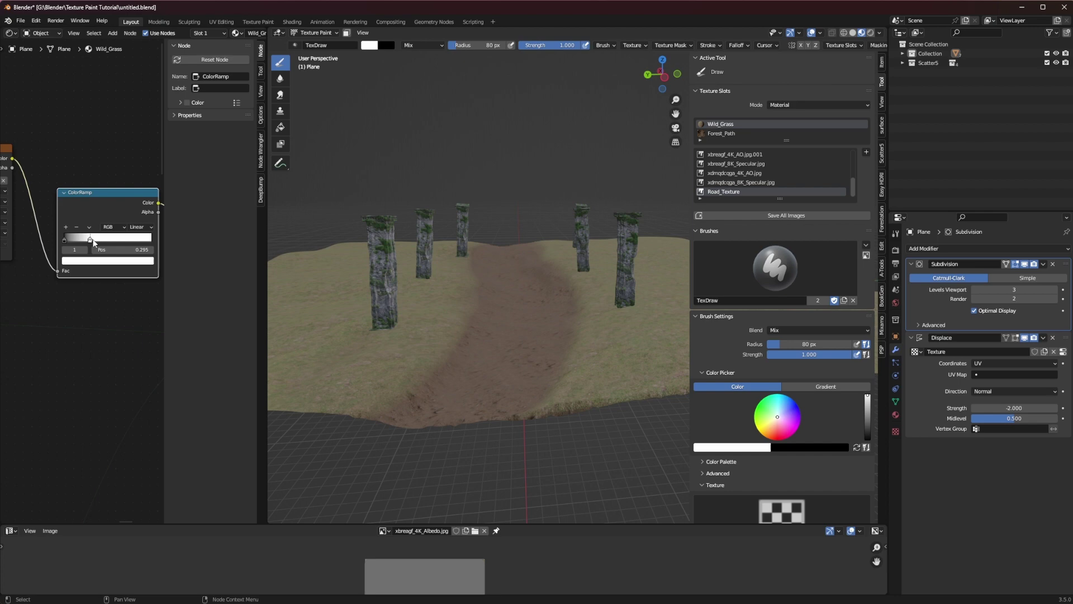
- Test narrower path masks with the ColorRamp stops, and end with the black stop at 0 and the white stop at 0.314
left_click_drag(94, 242, 193, 239)
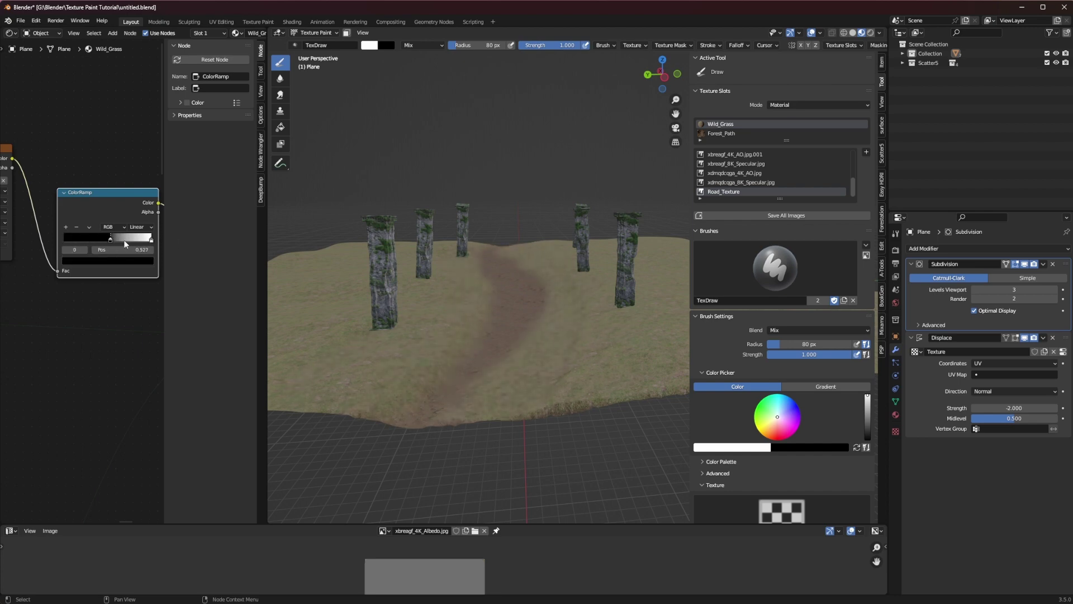
left_click_drag(32, 238, 126, 240)
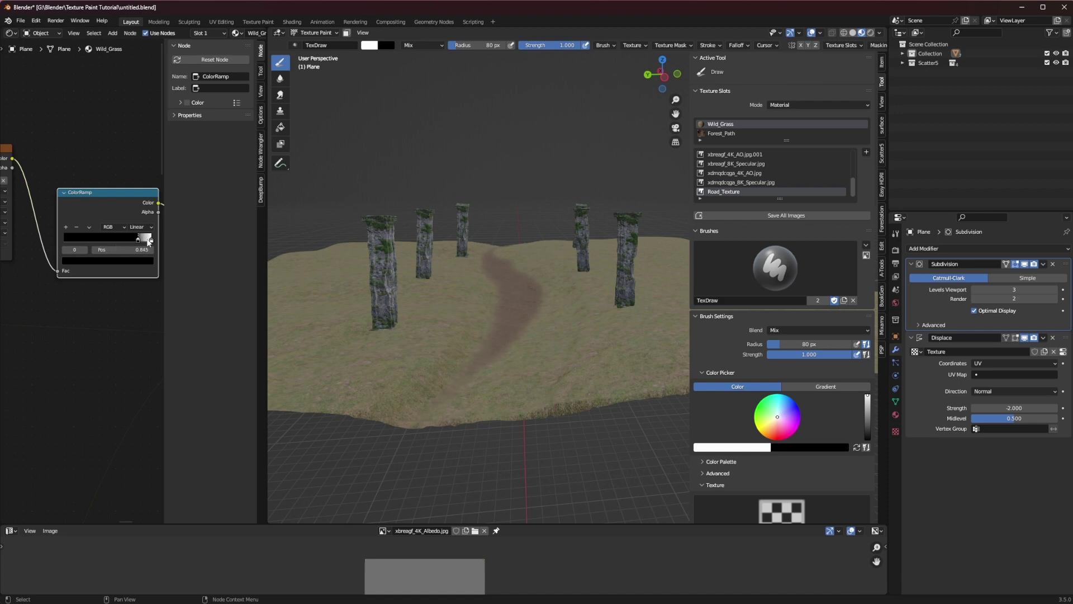
left_click_drag(140, 240, 58, 236)
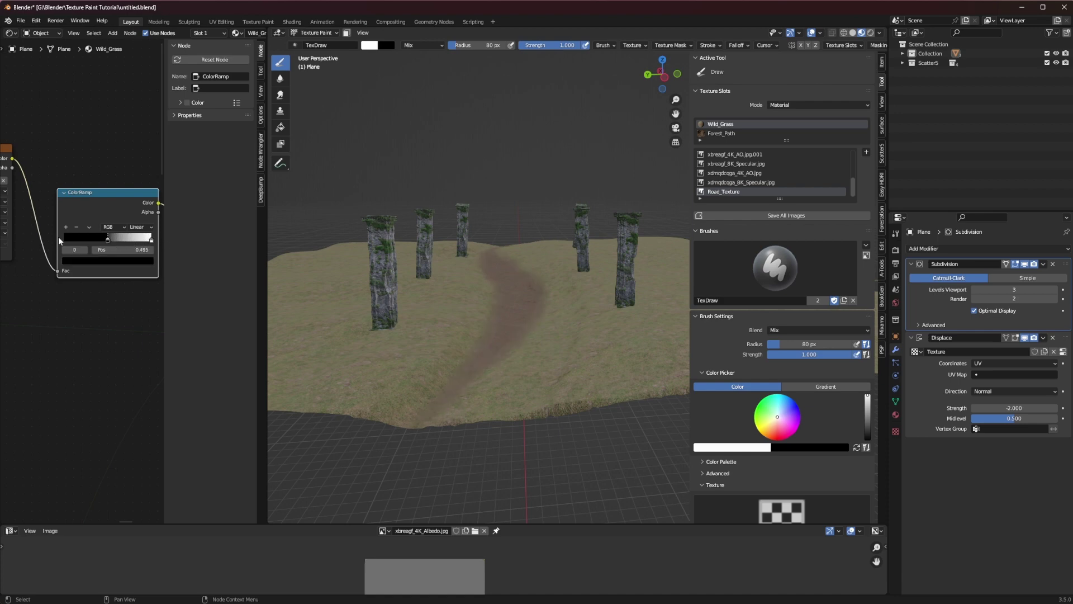
left_click_drag(151, 240, 85, 240)
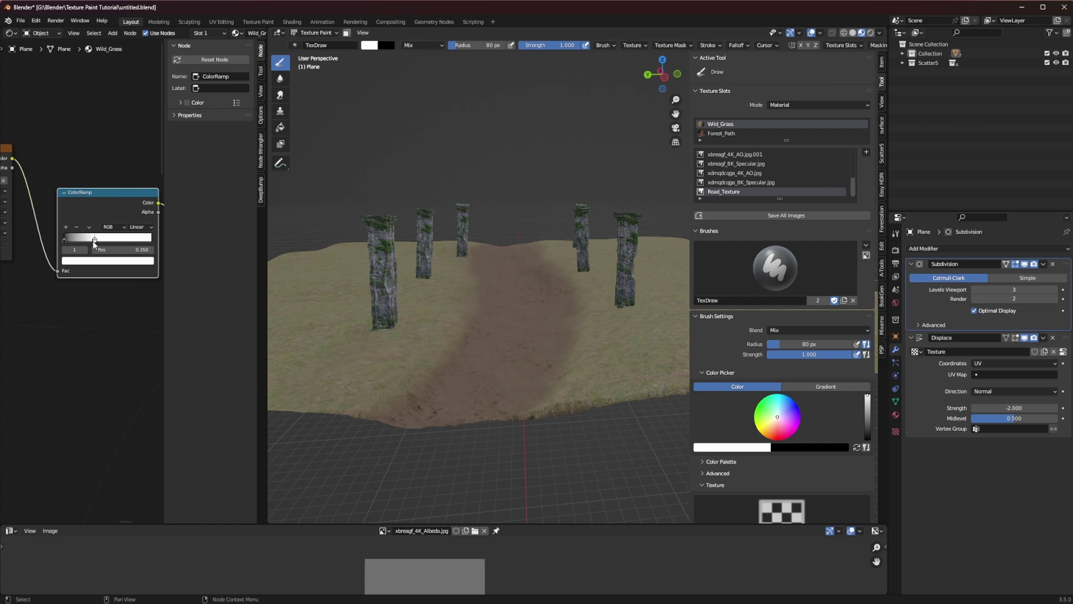
left_click_drag(86, 245, 92, 244)
- Try a contrast of 2.78 in the Displace texture's colour settings and reset it to 1
middle_click_drag(581, 342, 629, 329)
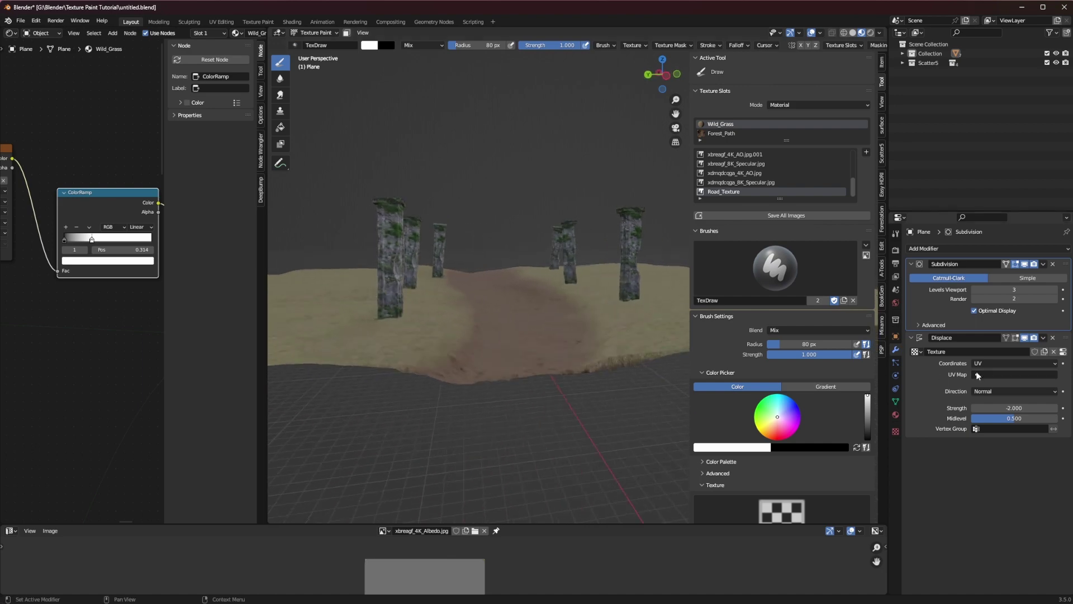
left_click(1063, 351)
scroll(994, 420, "down", 6)
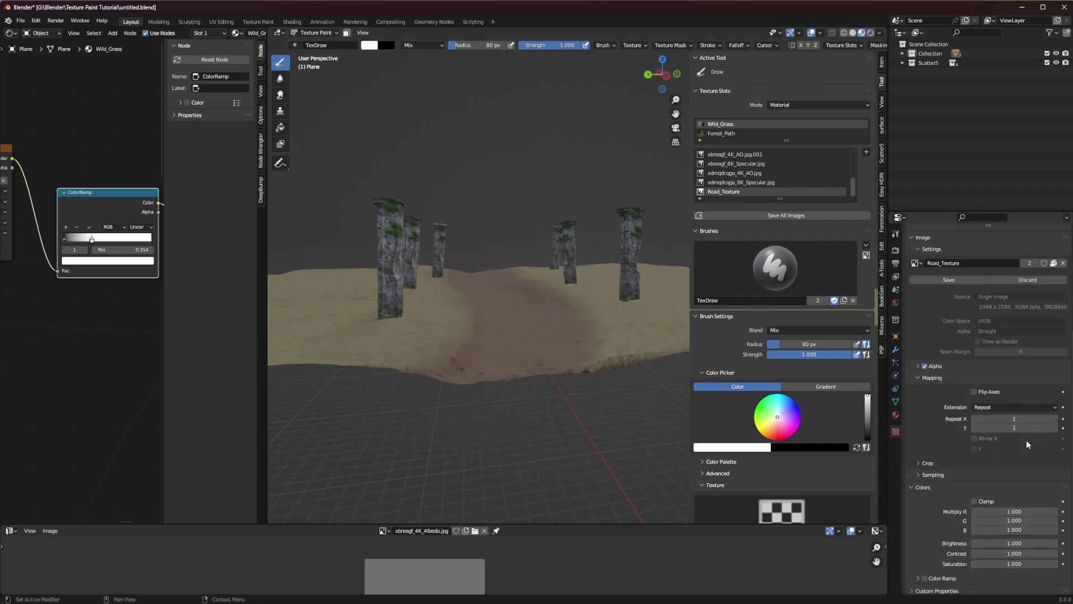
mouse_move(1006, 551)
left_mouse_down()
mouse_move(1054, 550)
mouse_move(1025, 551)
left_mouse_up()
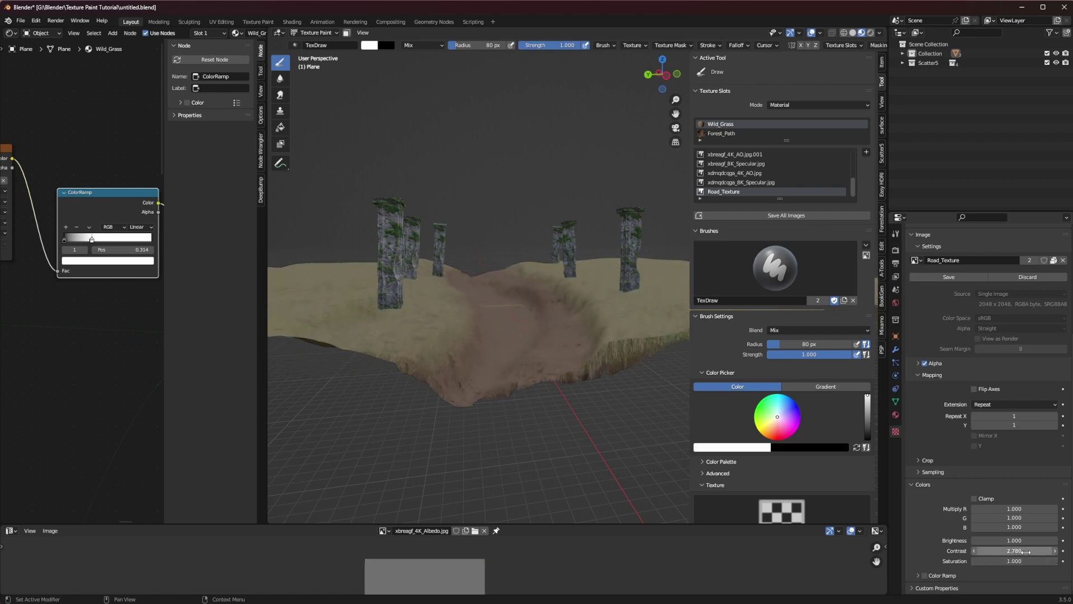
left_click(1014, 551)
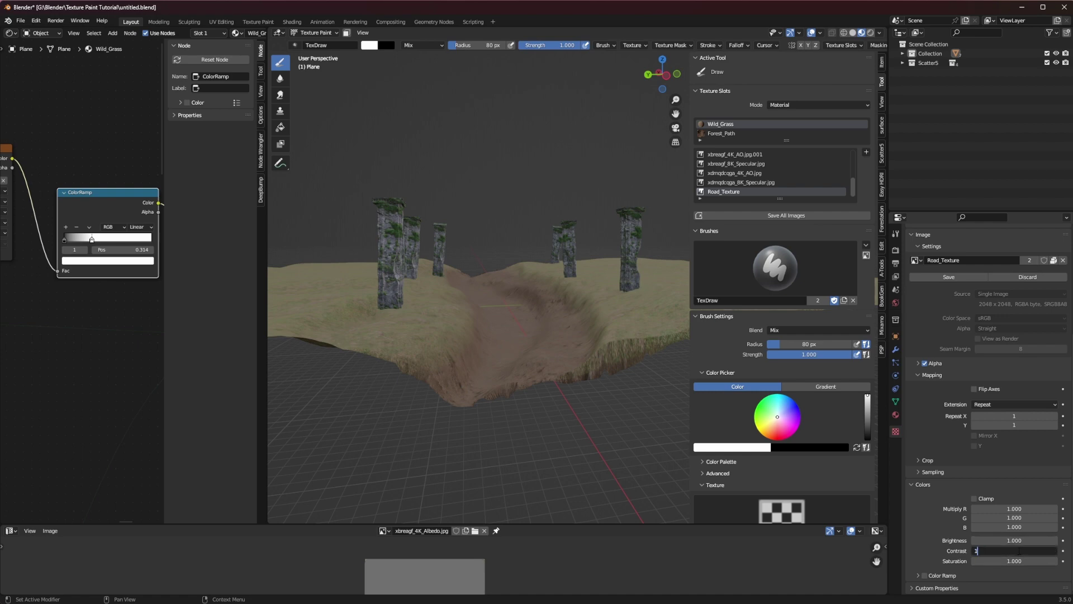
key("Return")
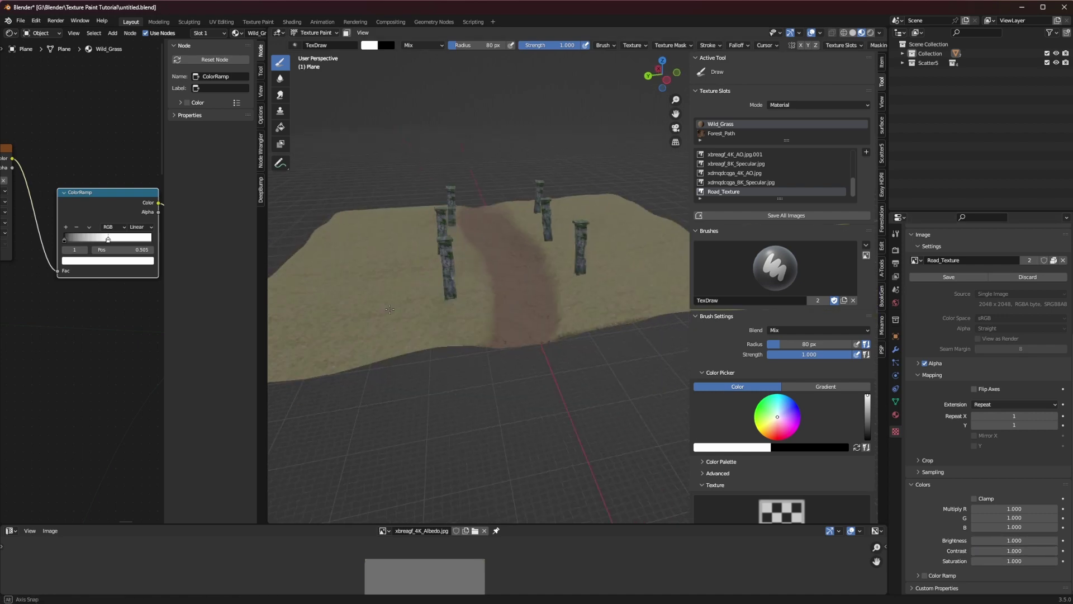
- Switch the viewport to Rendered shading and save all modified images
mouse_move(447, 344)
middle_mouse_down()
mouse_move(448, 262)
mouse_move(425, 274)
mouse_move(469, 285)
mouse_move(447, 296)
mouse_move(434, 283)
mouse_move(488, 311)
mouse_move(486, 374)
middle_mouse_up()
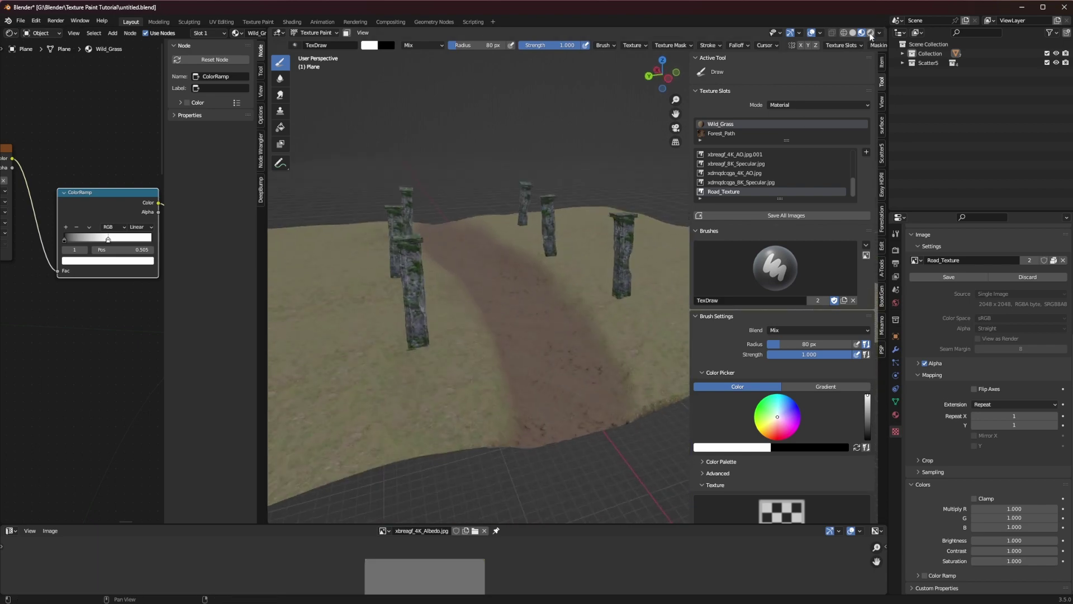
left_click(786, 215)
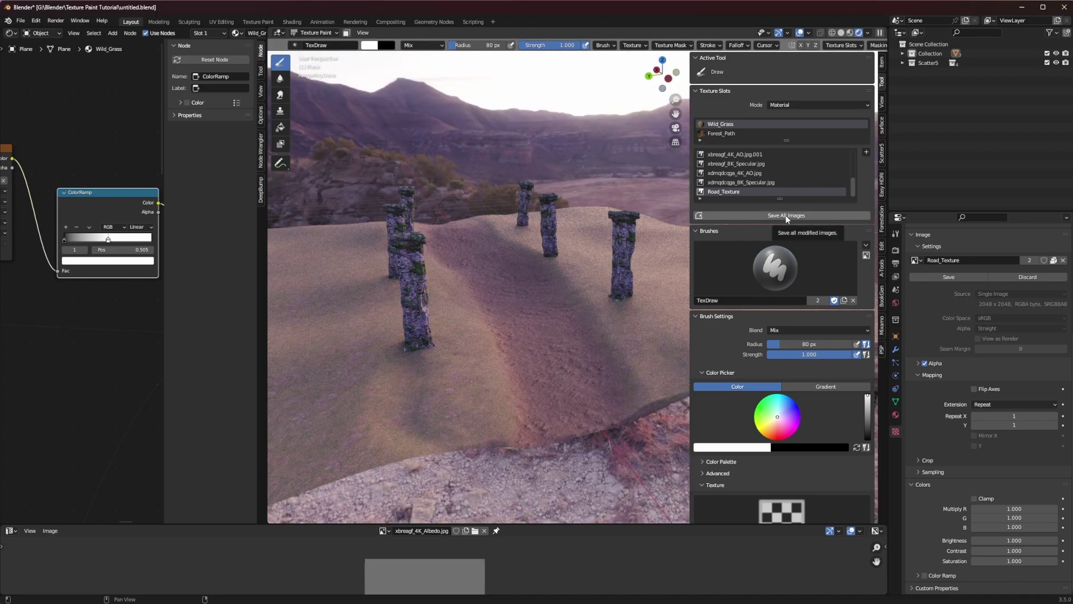
left_click(786, 216)
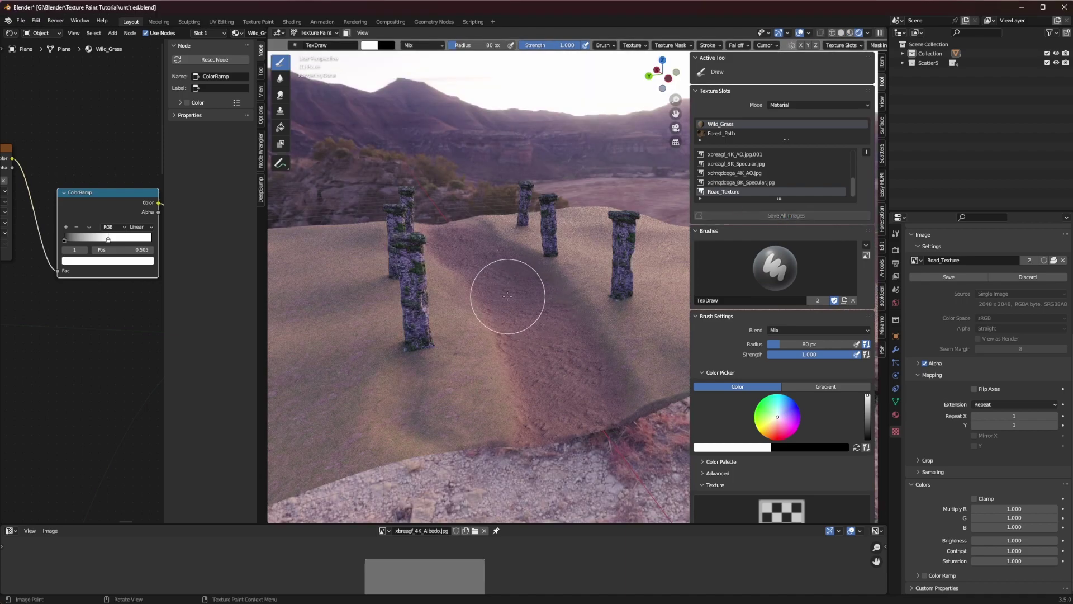
- Check the rendered road between the pillars and save the repainted Road_Texture image
middle_click_drag(507, 297, 586, 359)
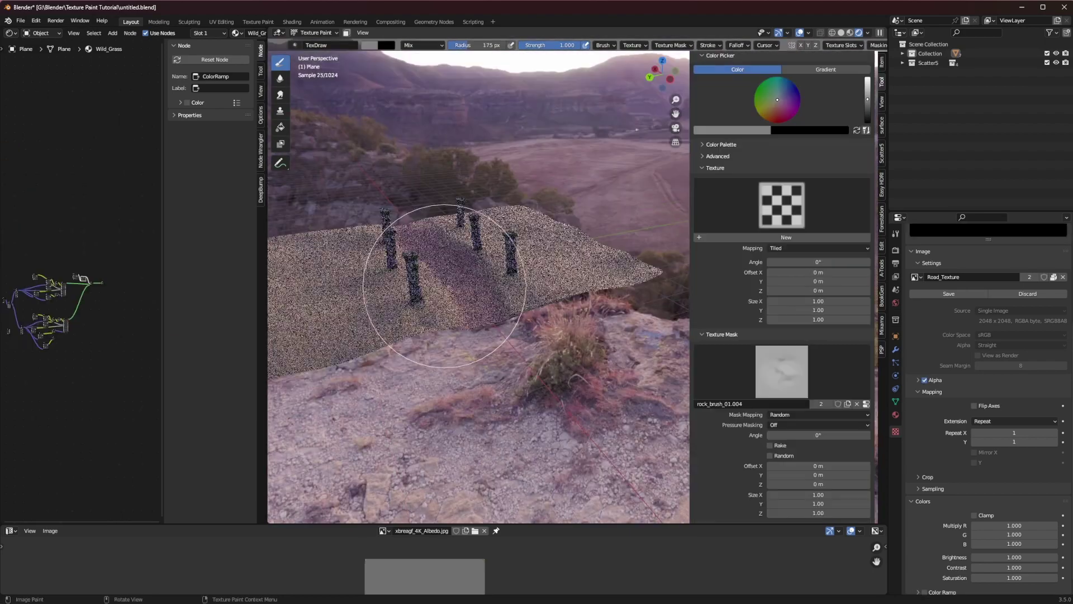
mouse_move(420, 287)
middle_mouse_down()
mouse_move(456, 330)
mouse_move(438, 307)
mouse_move(559, 259)
mouse_move(524, 271)
mouse_move(508, 376)
mouse_move(529, 269)
middle_mouse_up()
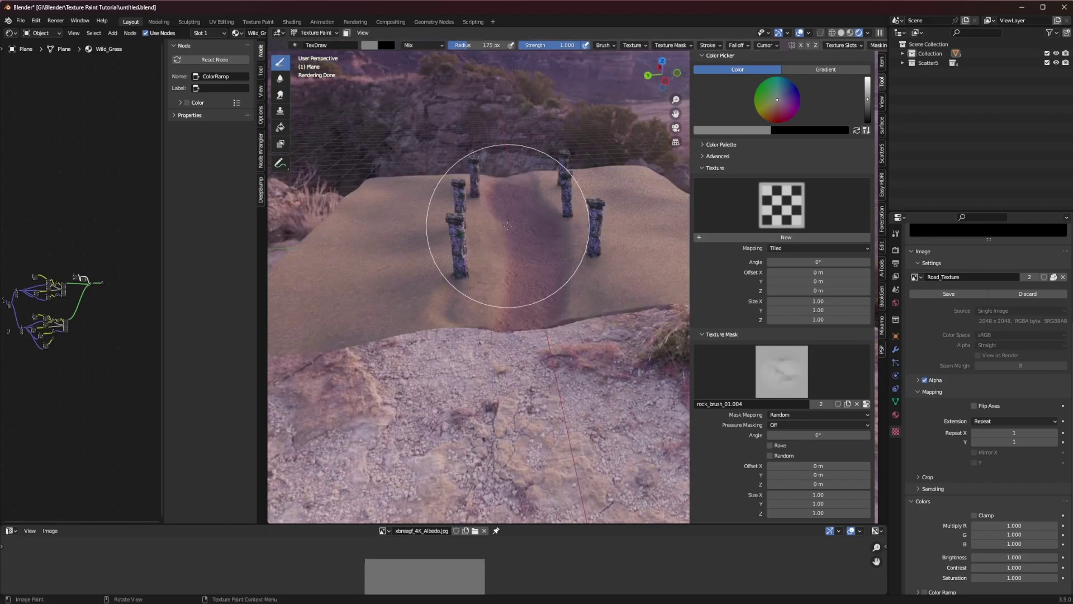
scroll(71, 336, "up", 3)
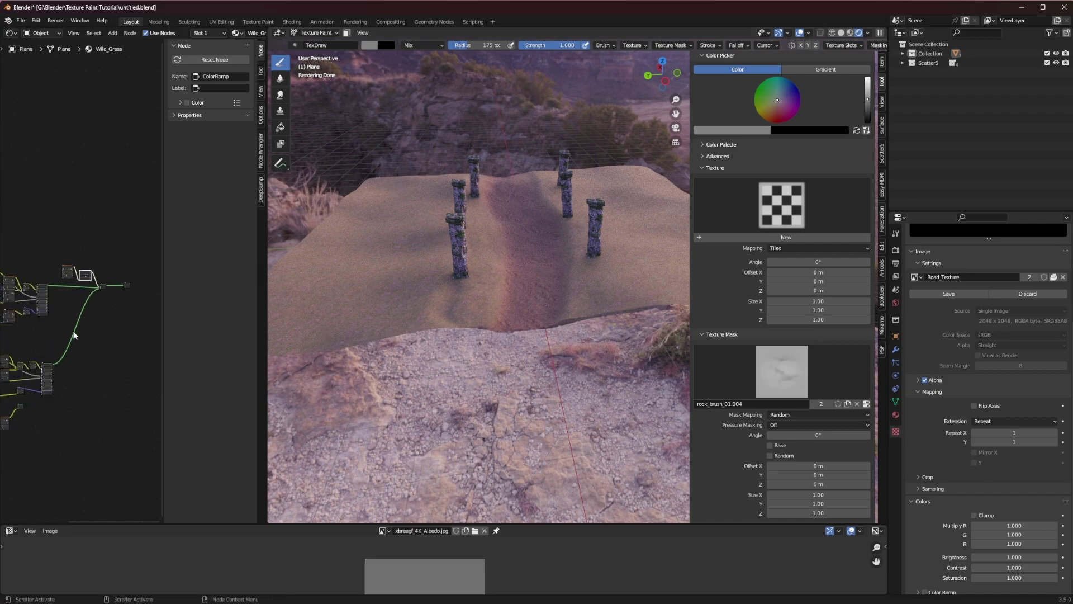
middle_click_drag(359, 276, 500, 348)
scroll(823, 266, "up", 10)
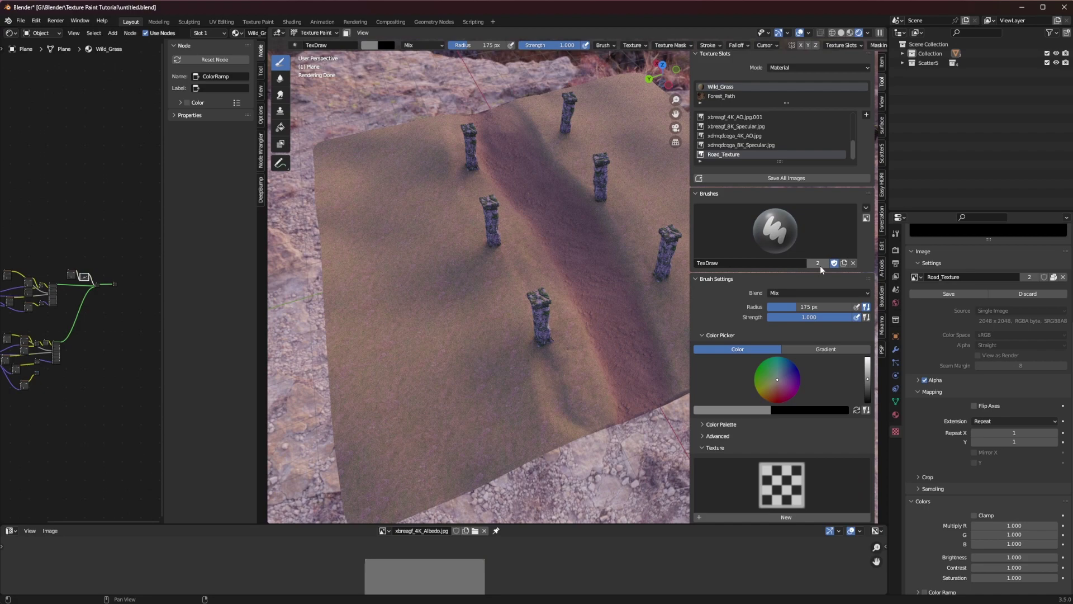
left_click(783, 216)
- Inspect the dip beside the nearest pillar and try sampling a brush colour with the eyedropper
middle_click_drag(515, 311, 546, 268)
mouse_move(566, 307)
middle_mouse_down()
mouse_move(451, 276)
mouse_move(484, 273)
mouse_move(520, 316)
mouse_move(498, 337)
mouse_move(523, 414)
middle_mouse_up()
scroll(522, 413, "up", 6)
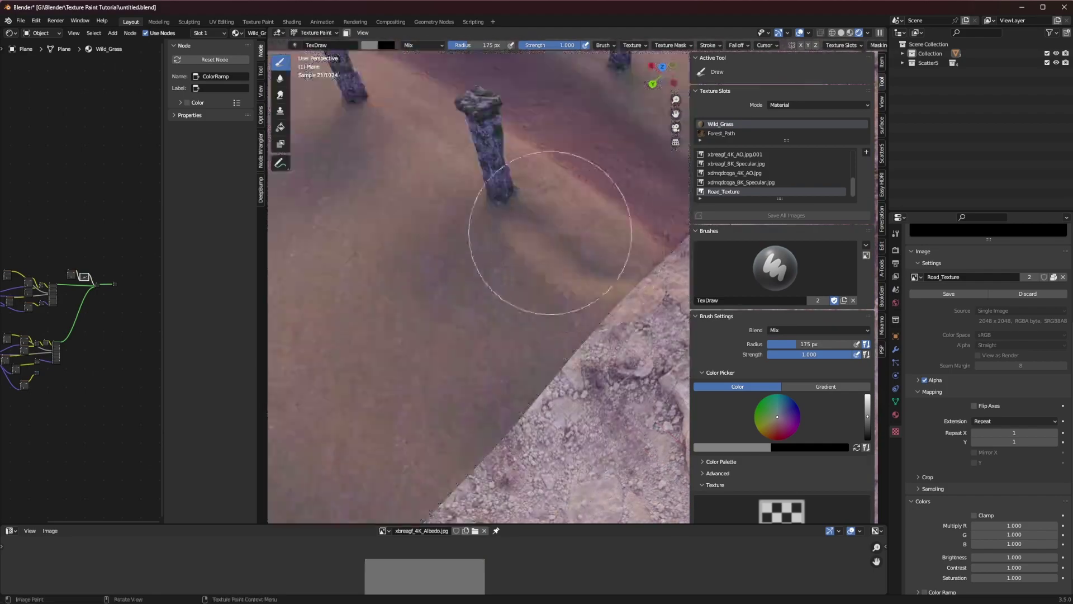
left_click(371, 45)
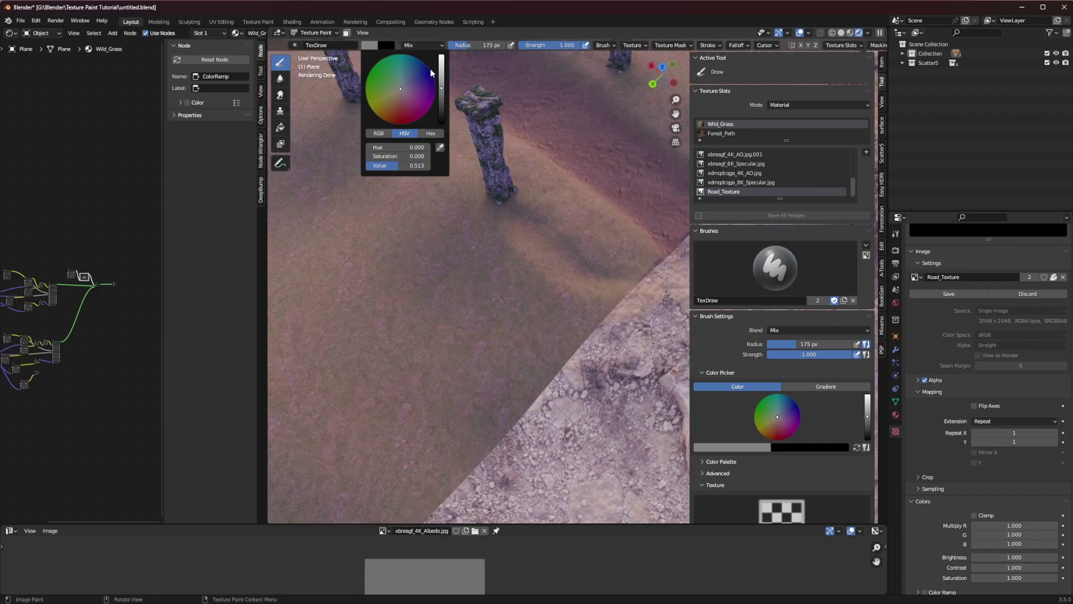
left_click(439, 147)
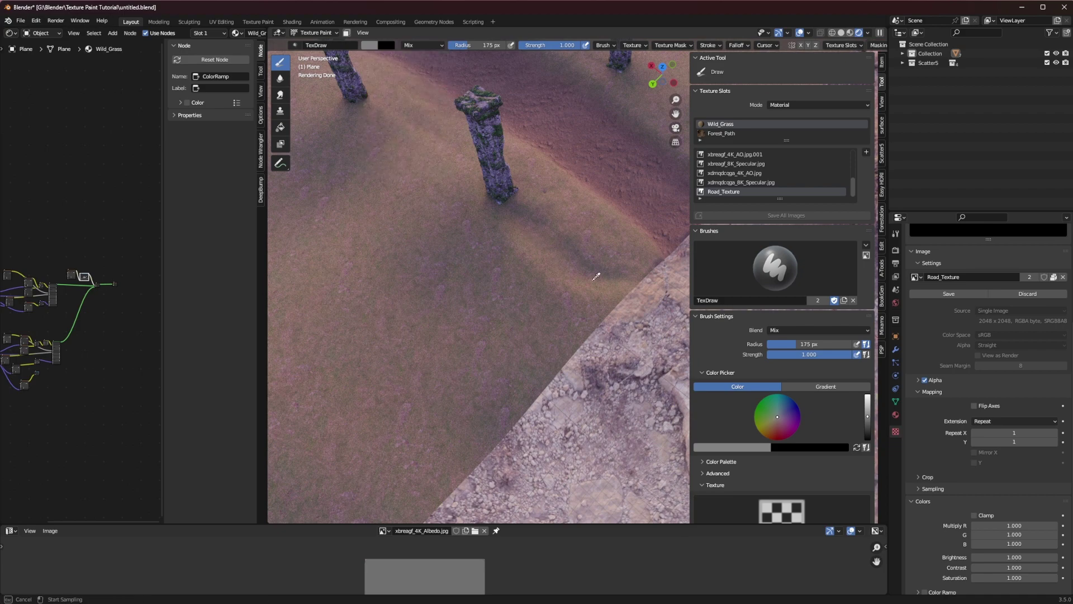
left_click(326, 43)
left_click(371, 45)
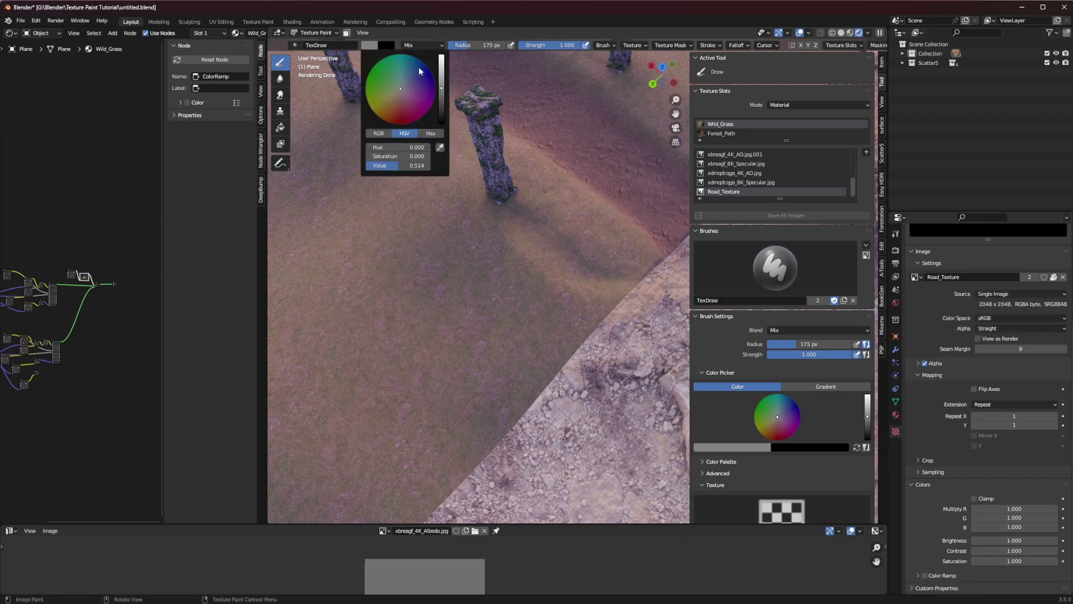
- Review the painted terrain and its material nodes, and save the blend file
scroll(563, 227, "down", 5)
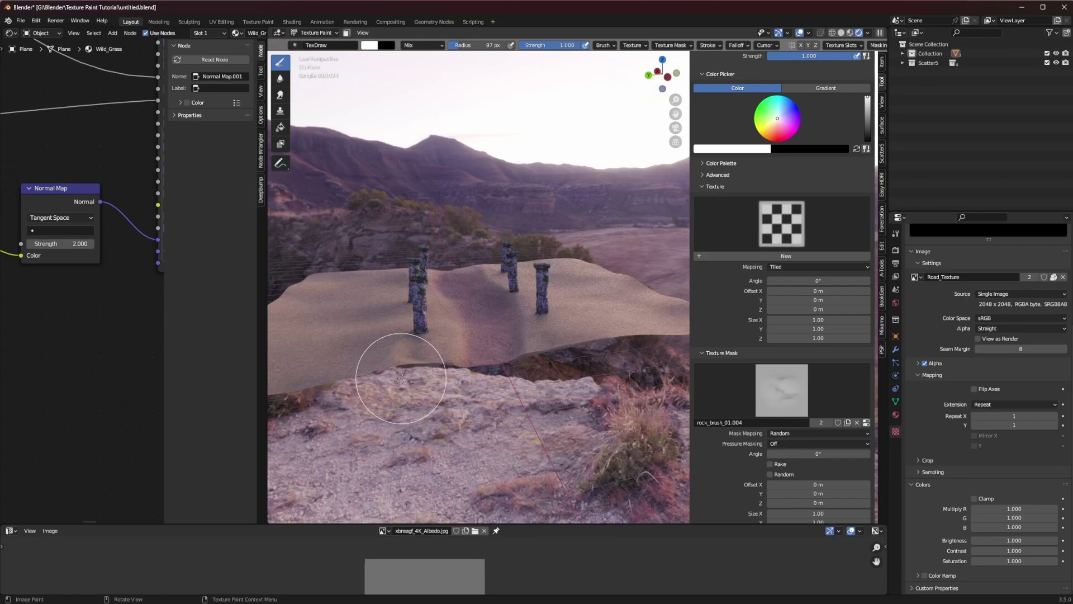
scroll(430, 374, "up", 4)
scroll(77, 306, "down", 5)
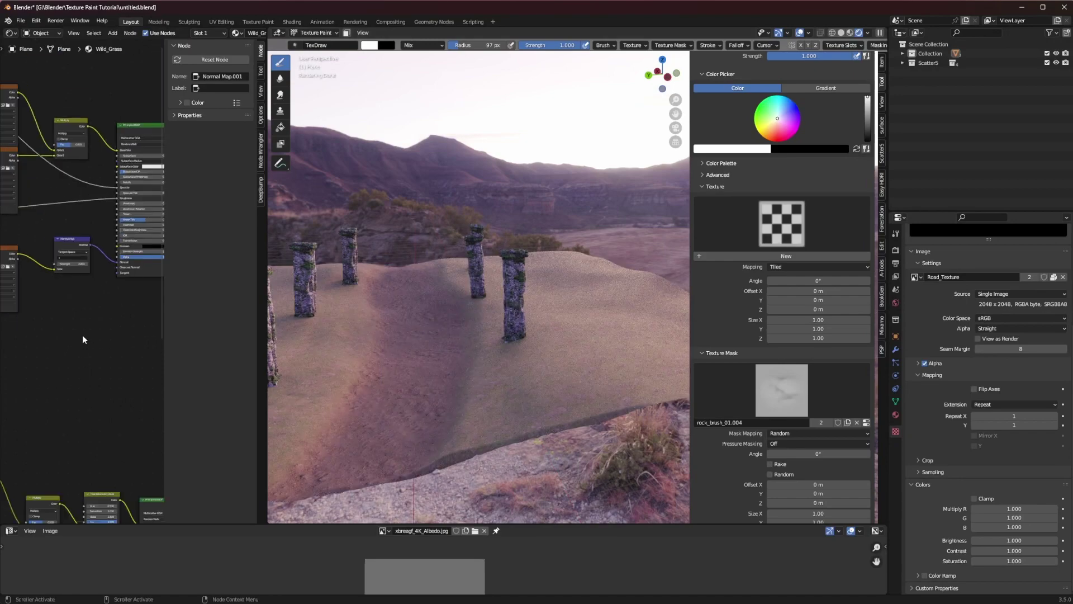
scroll(77, 307, "down", 4)
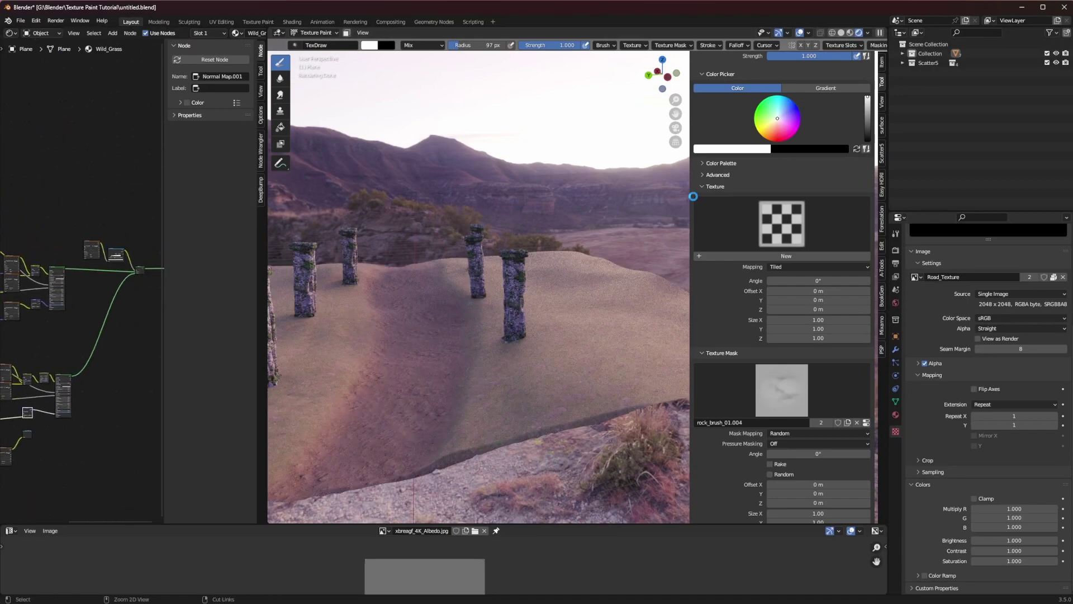
key("ctrl+s")
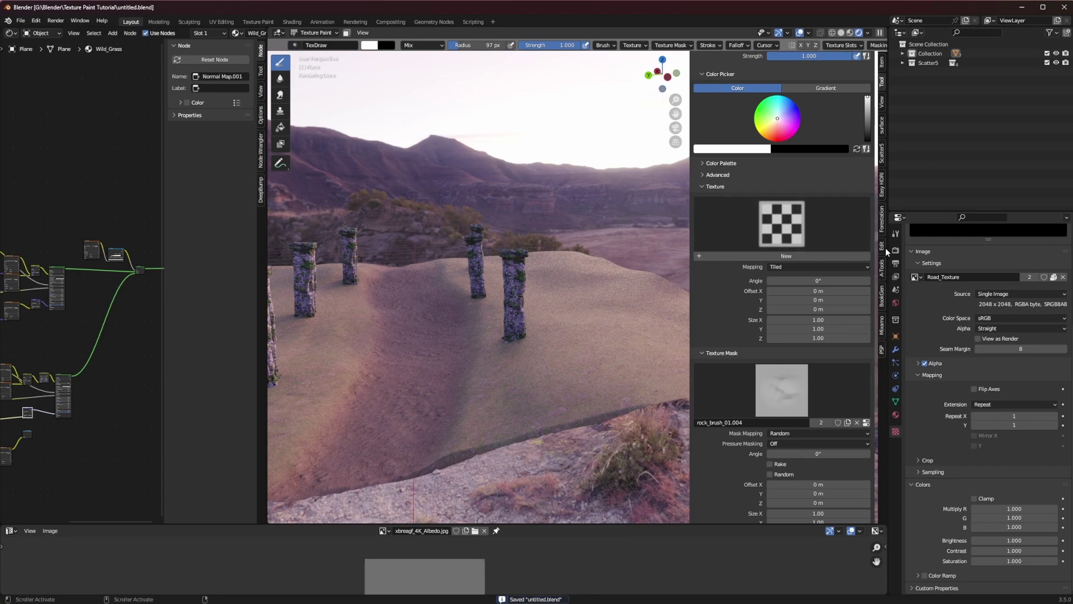
- Choose the 02 Random preset for Scatter5's Preset Scatter
left_click(882, 156)
left_click(779, 158)
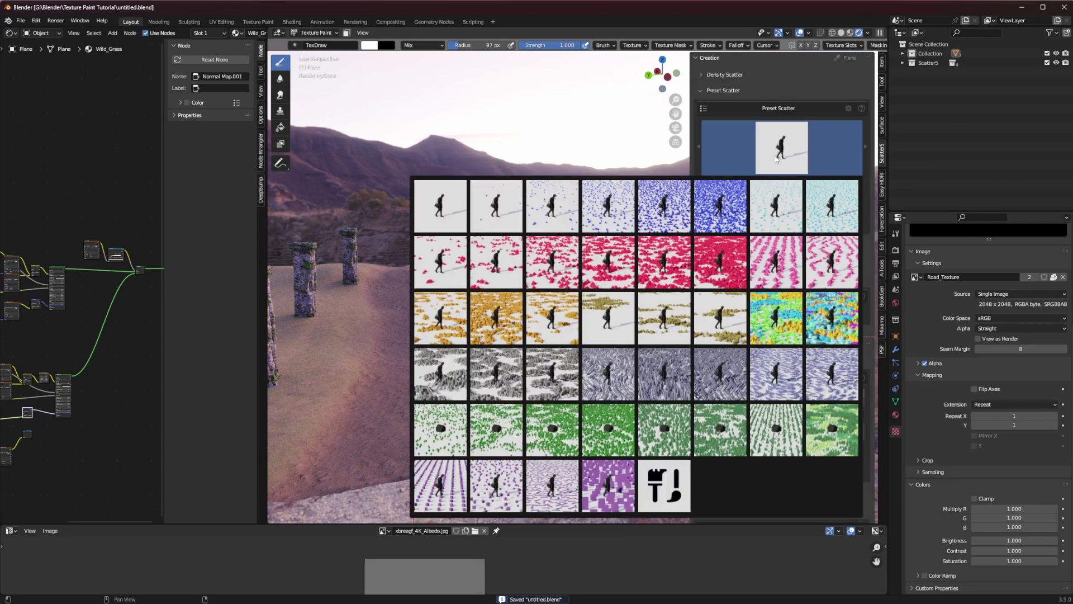
left_click(545, 222)
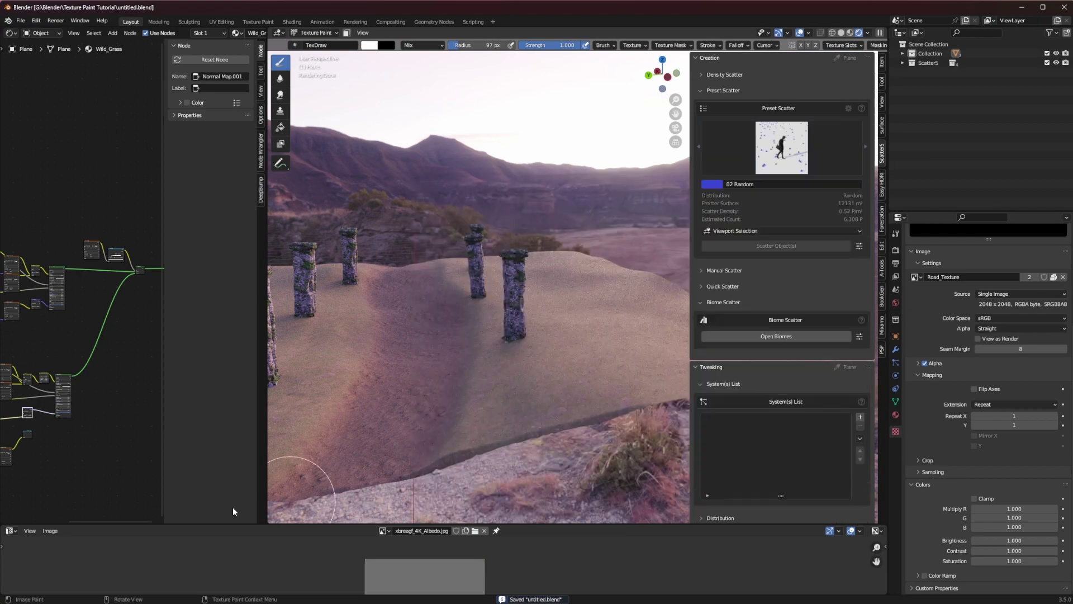
- Turn the image editor into an asset browser and select the Sc Grass Dry 01 asset from the Scatter Library
left_click(9, 530)
left_click(291, 460)
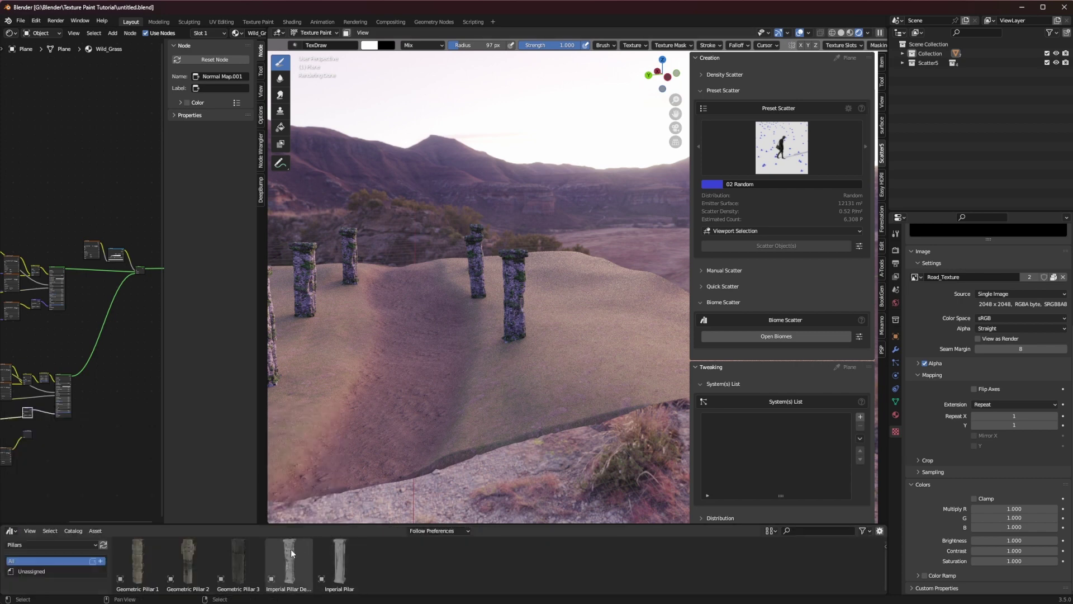
left_click(63, 543)
left_click(59, 492)
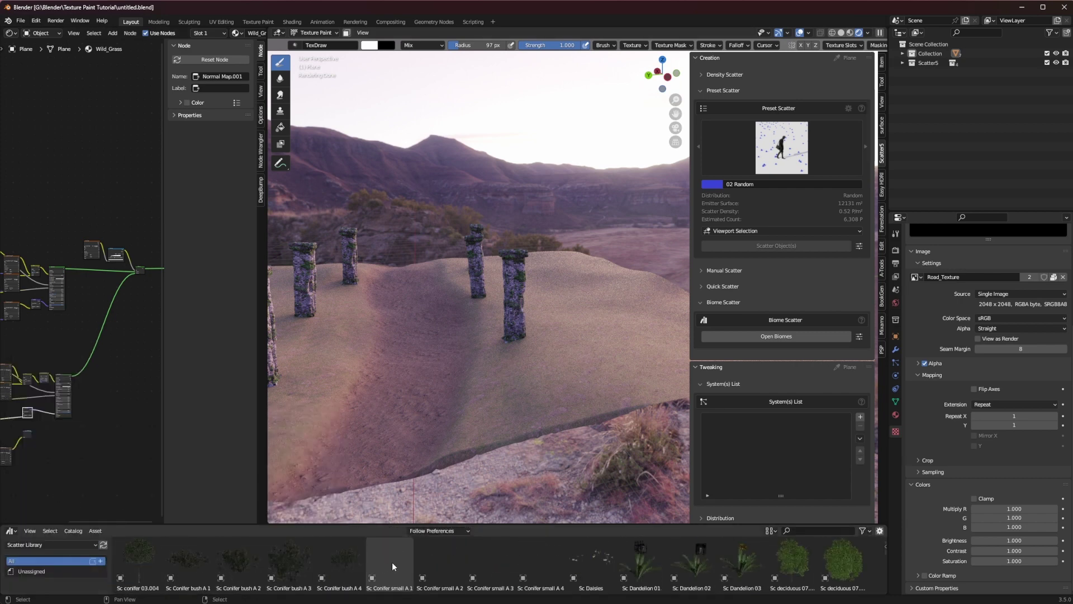
scroll(357, 570, "down", 4)
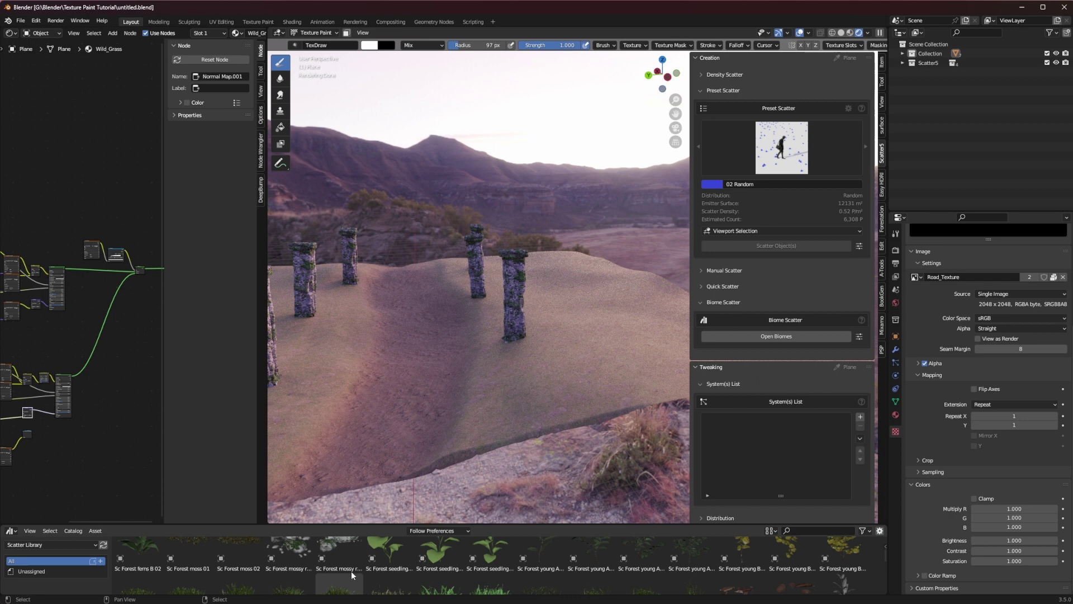
left_click(379, 563)
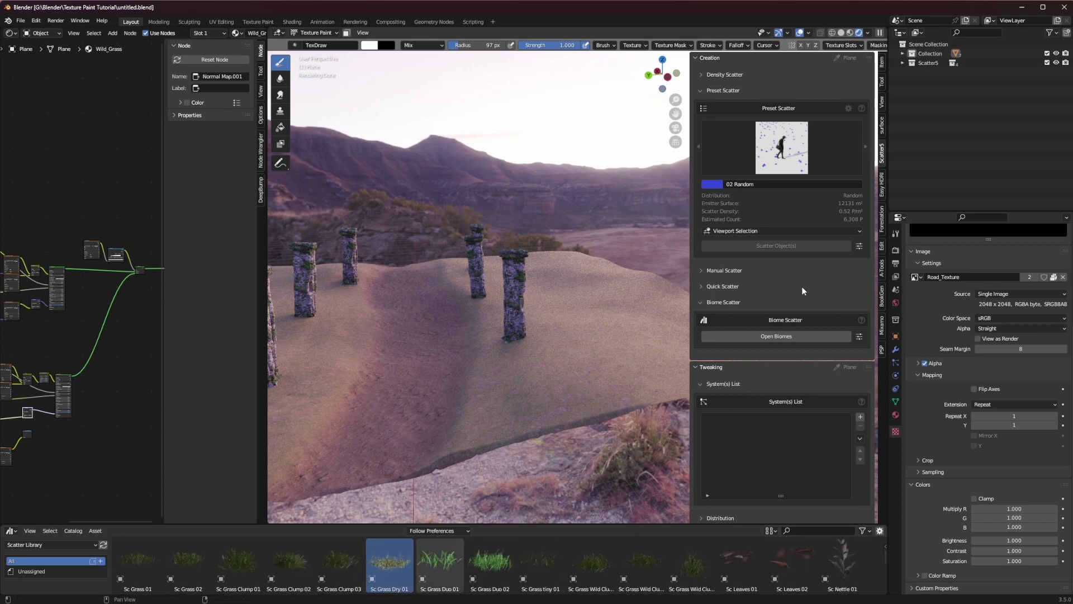
- In Object Mode, place the Sc Grass Dry 01 asset beside the terrain and scatter it over the plane with the 02 Random preset
scroll(843, 60, "up", 3, "ctrl")
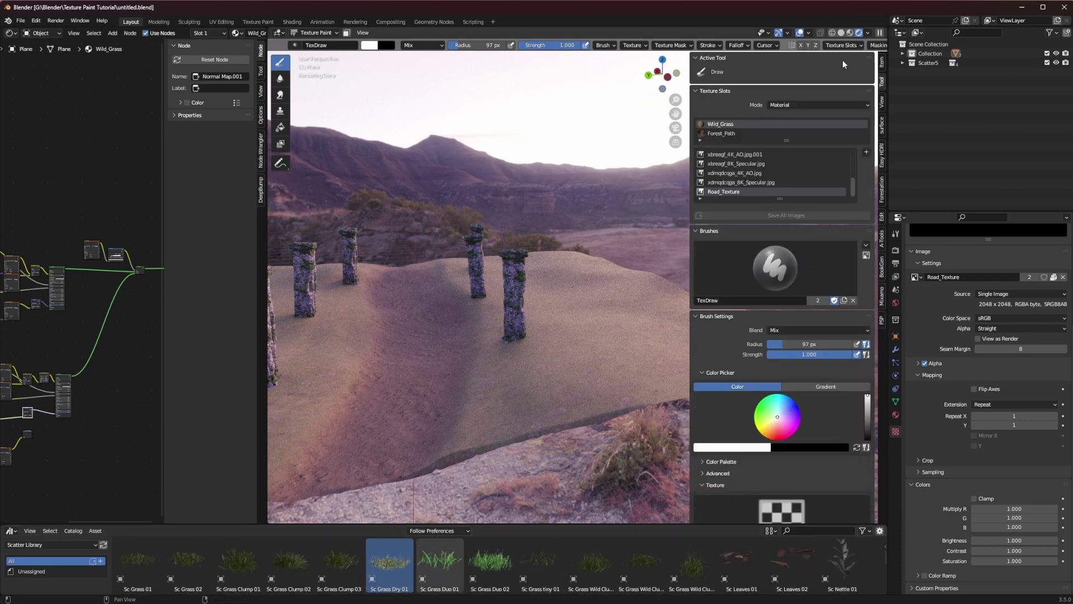
left_click(316, 32)
left_click(313, 45)
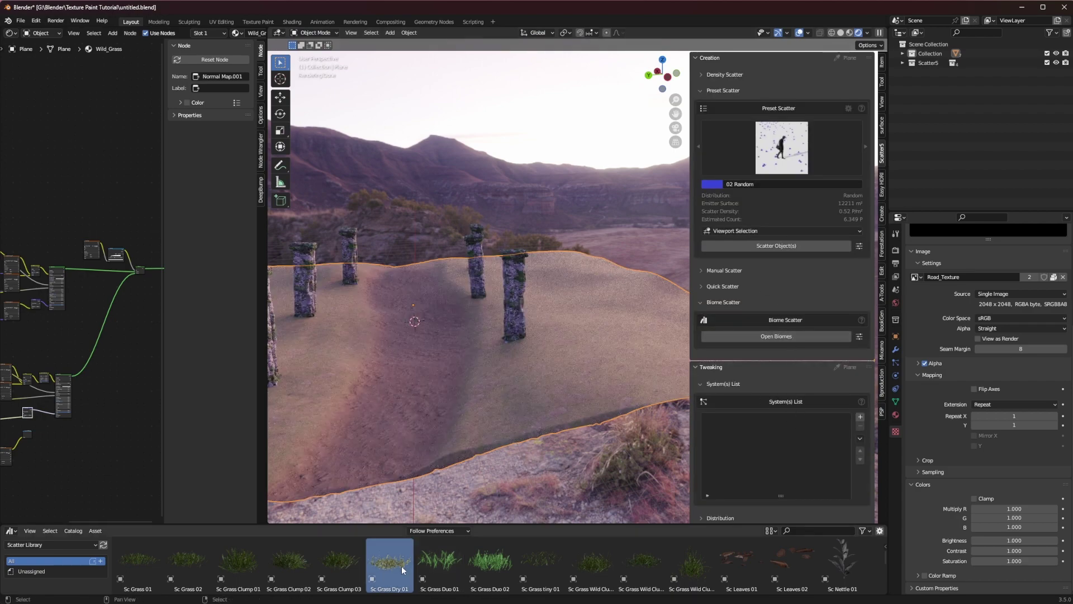
left_click(780, 245)
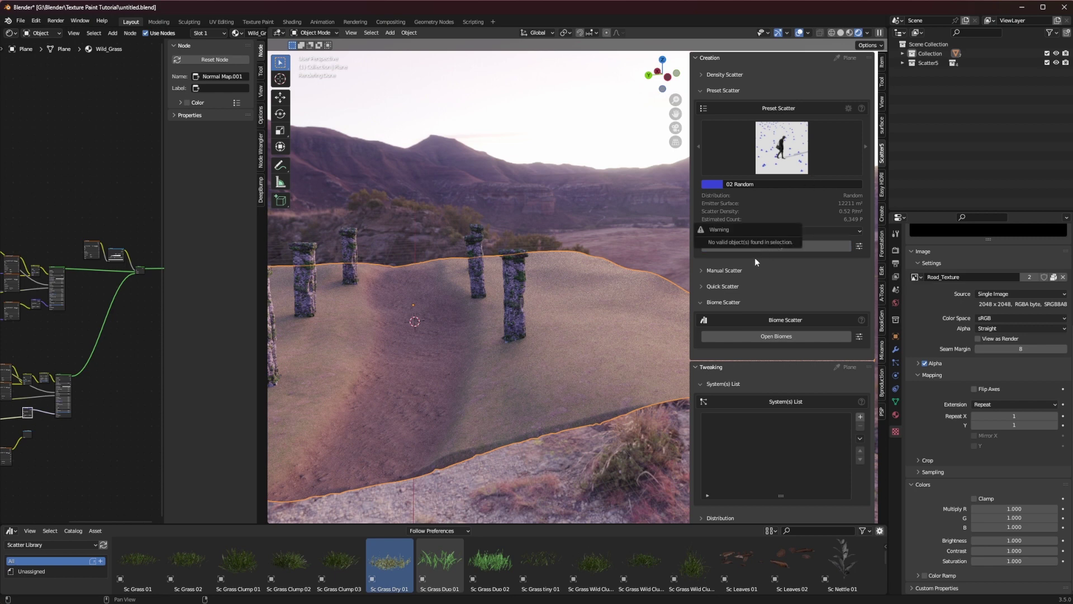
left_click_drag(397, 579, 648, 445)
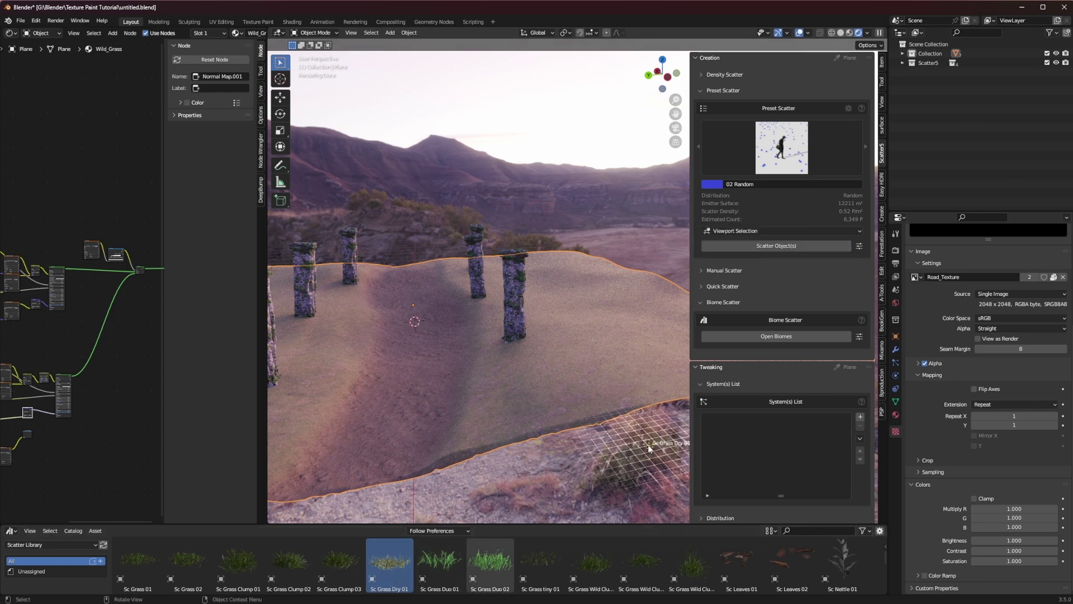
left_click(782, 246)
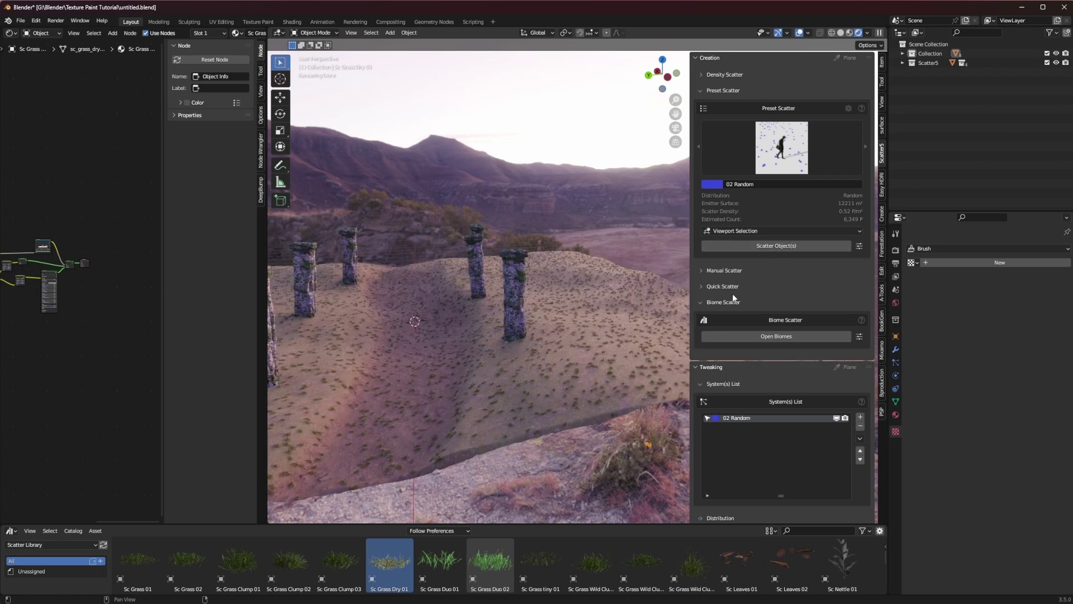
- Set the distribution density of the 02 Random scatter system to 2 instances per square metre
scroll(733, 363, "down", 5)
scroll(501, 365, "up", 3)
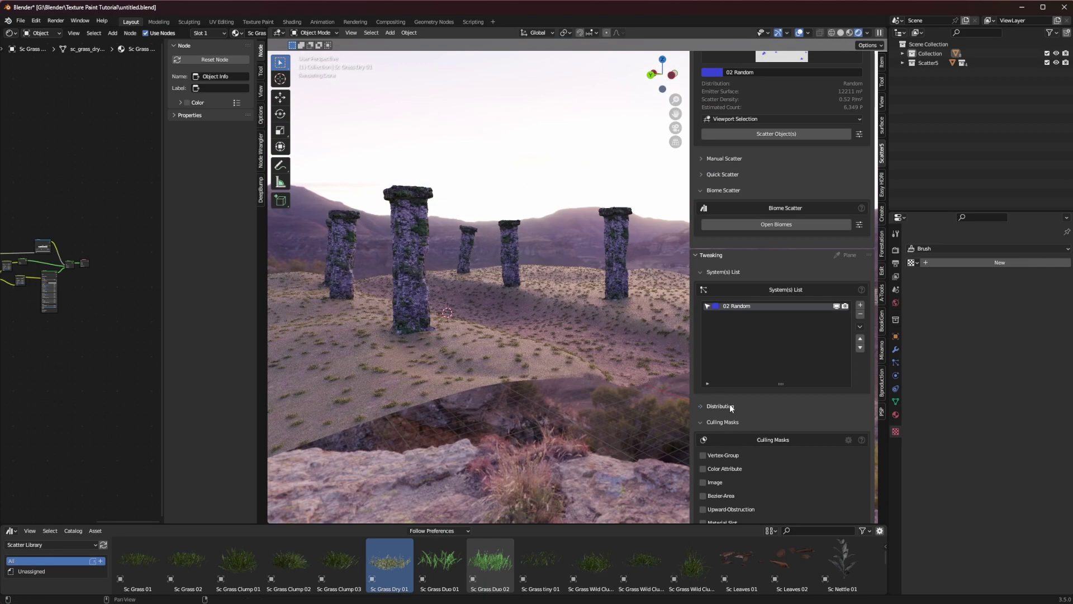
scroll(731, 406, "down", 4)
left_click(722, 314)
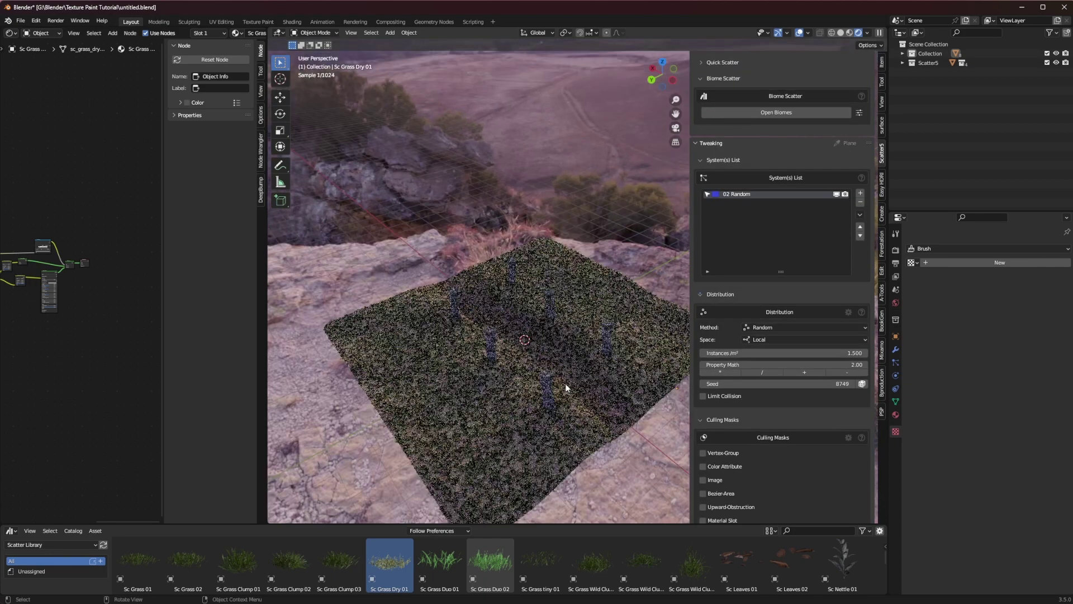
scroll(558, 381, "down", 4)
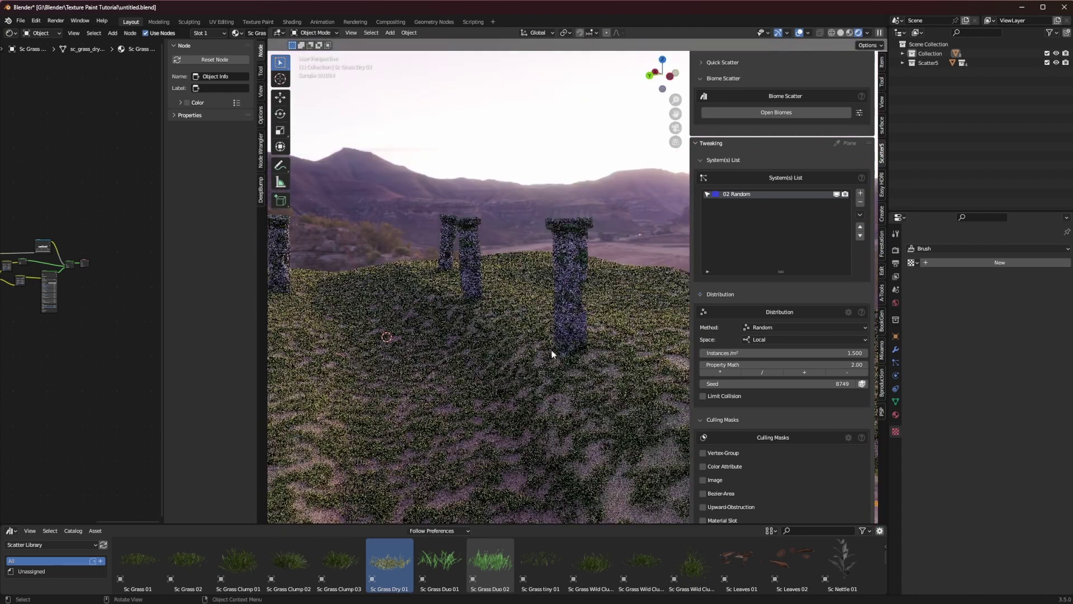
left_click(782, 353)
type("2")
key("Return")
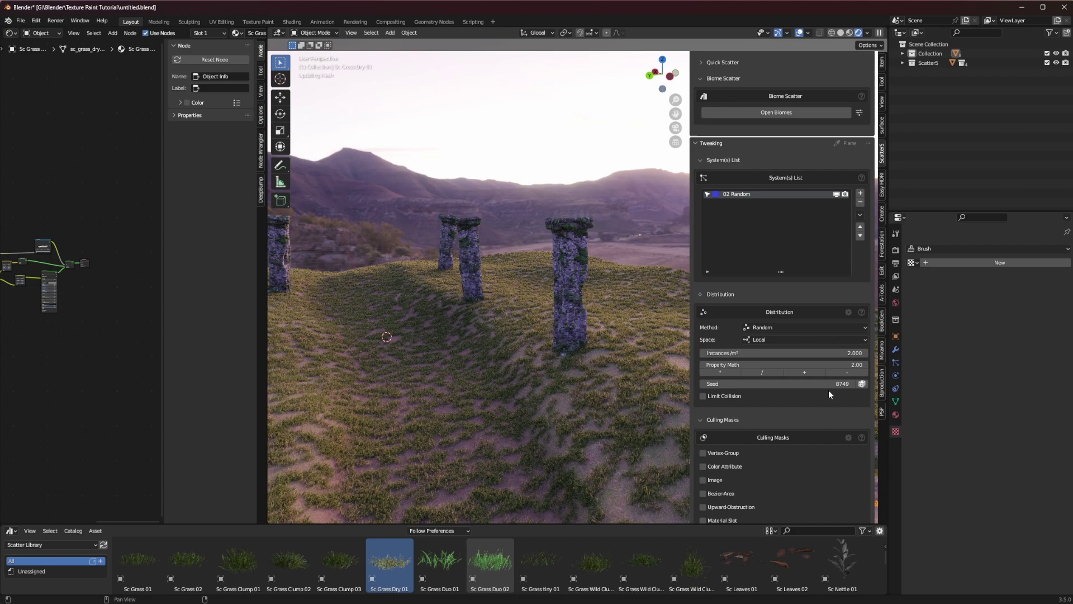
- Enable the Image culling mask for the grass scatter and assign Road_Texture to it
scroll(828, 388, "down", 10)
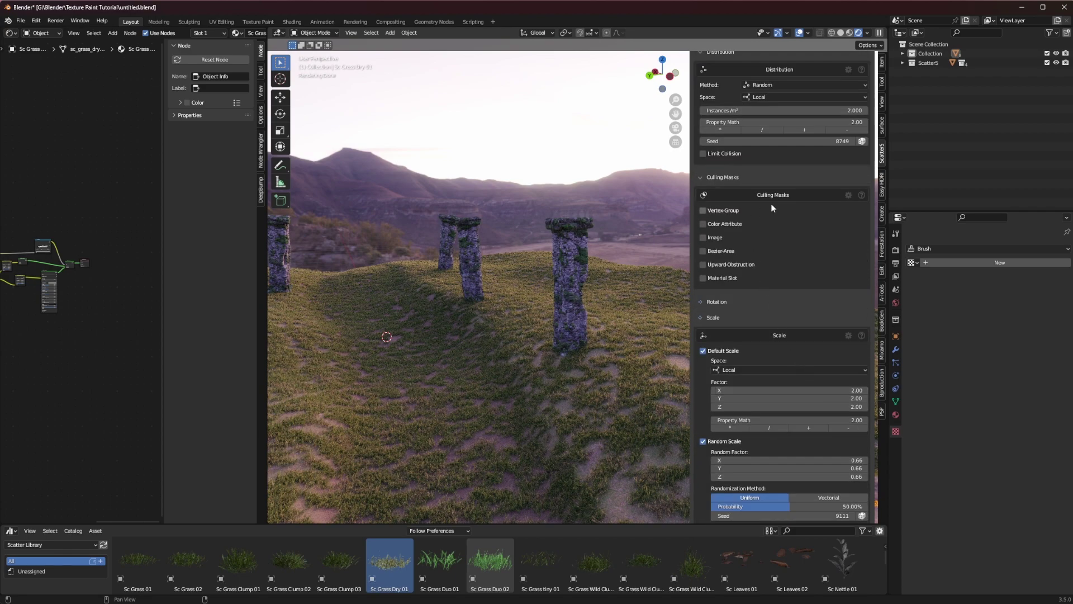
left_click(712, 238)
left_click(715, 248)
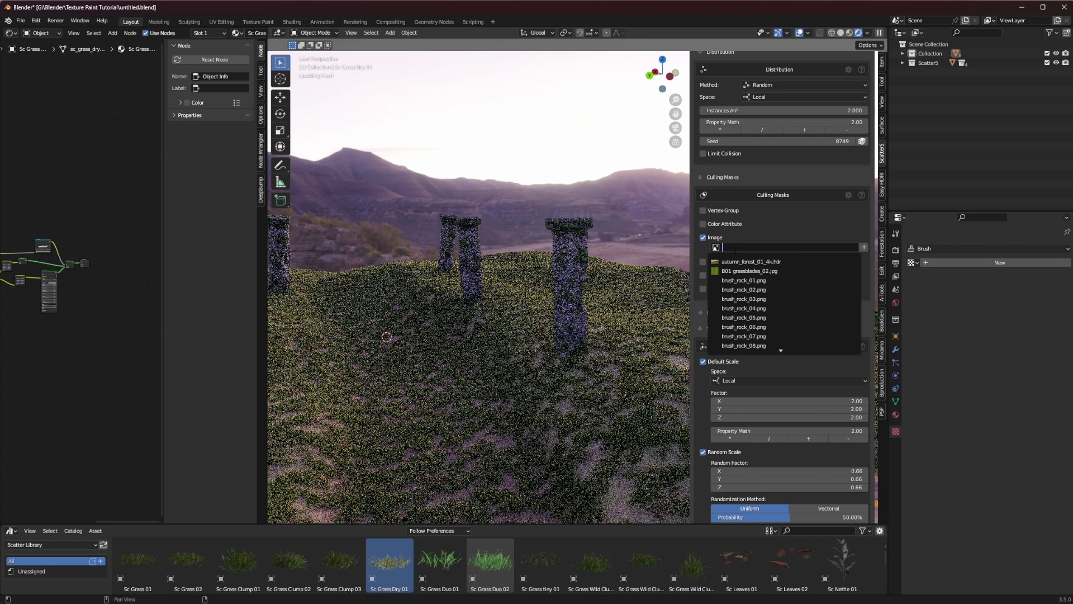
type("road")
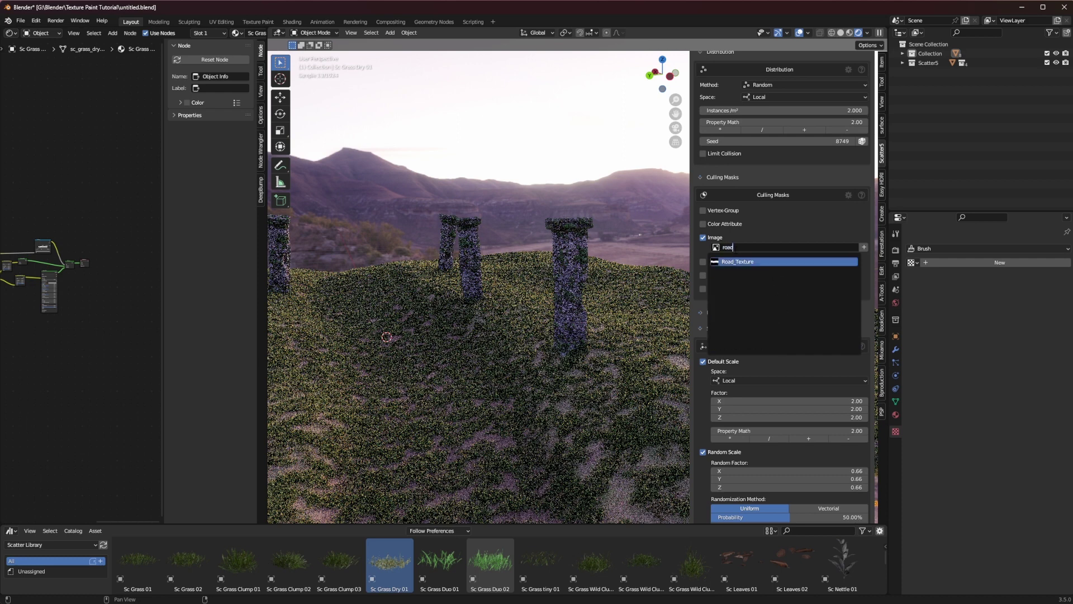
left_click(744, 262)
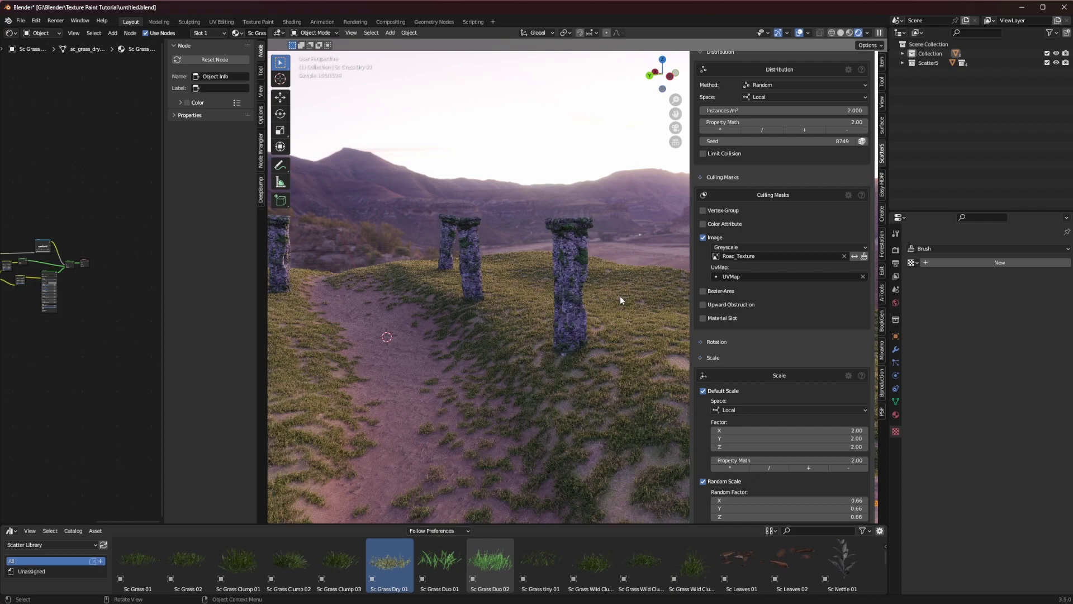
- Raise the grass scatter's density to 4 instances per square metre
middle_click_drag(619, 297, 566, 337)
scroll(518, 355, "up", 4)
scroll(566, 341, "up", 3)
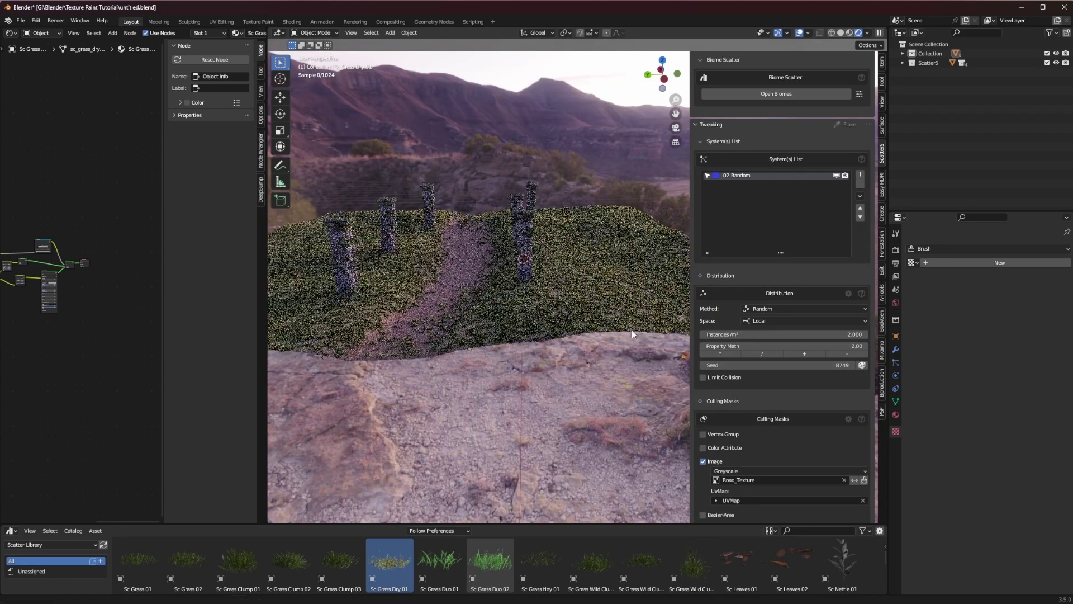
scroll(618, 336, "up", 4)
left_click(833, 333)
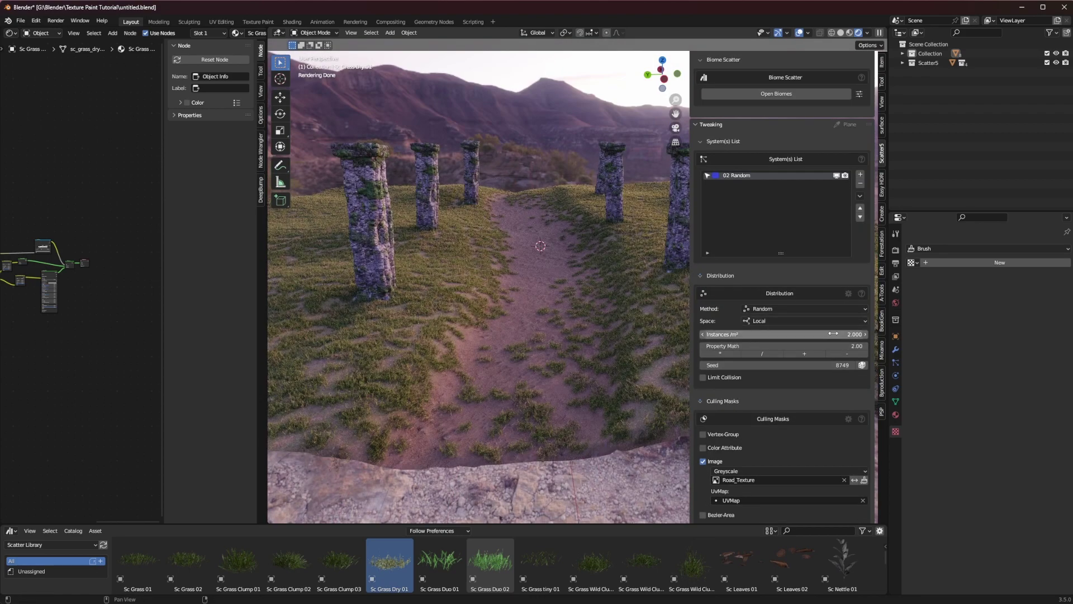
type("4")
key("Return")
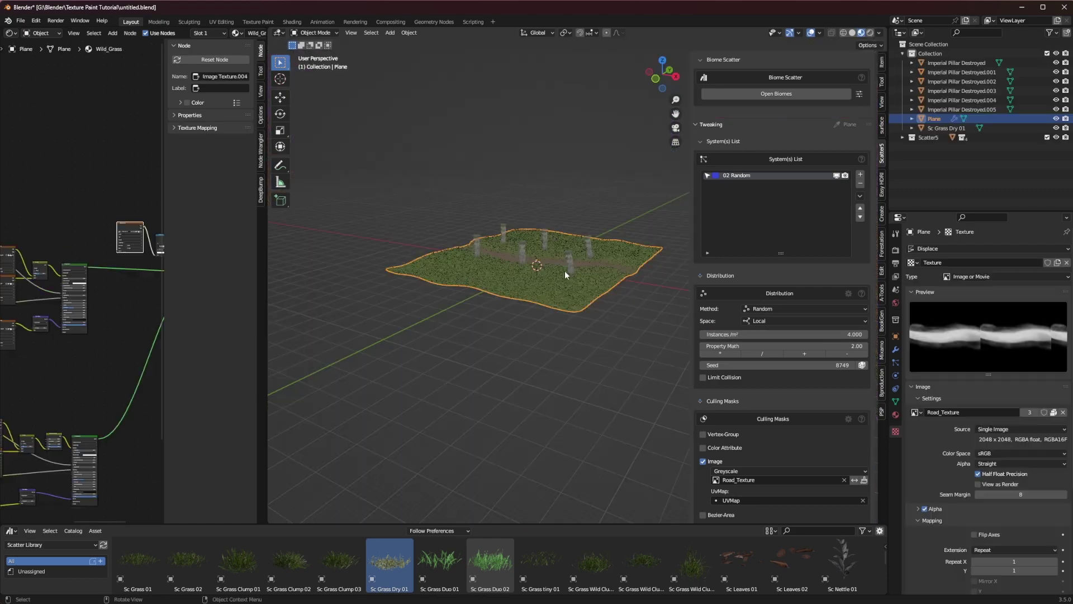
- Examine the scattered terrain and the path's edges from several angles, along with the material's Road_Texture node
scroll(468, 307, "up", 8)
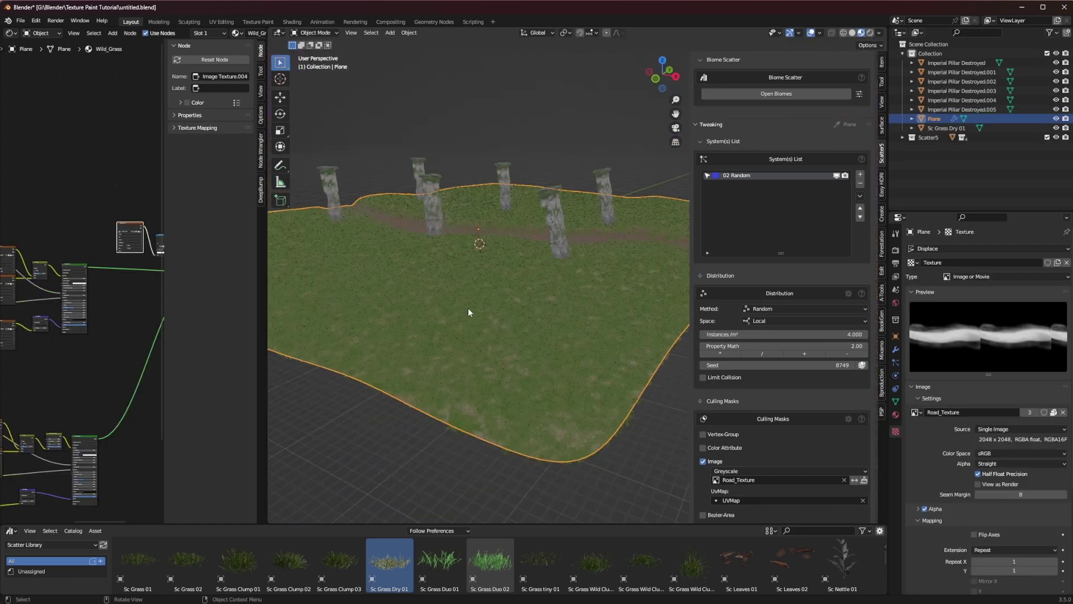
scroll(578, 321, "up", 3)
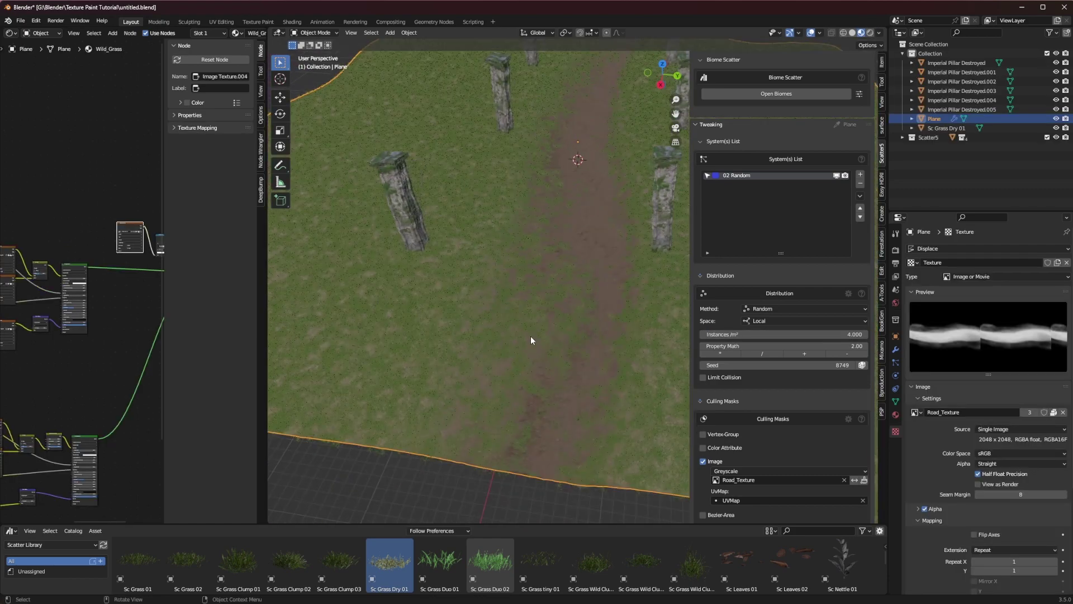
scroll(531, 339, "down", 3)
mouse_move(527, 310)
middle_mouse_down()
mouse_move(432, 347)
mouse_move(517, 326)
middle_mouse_up()
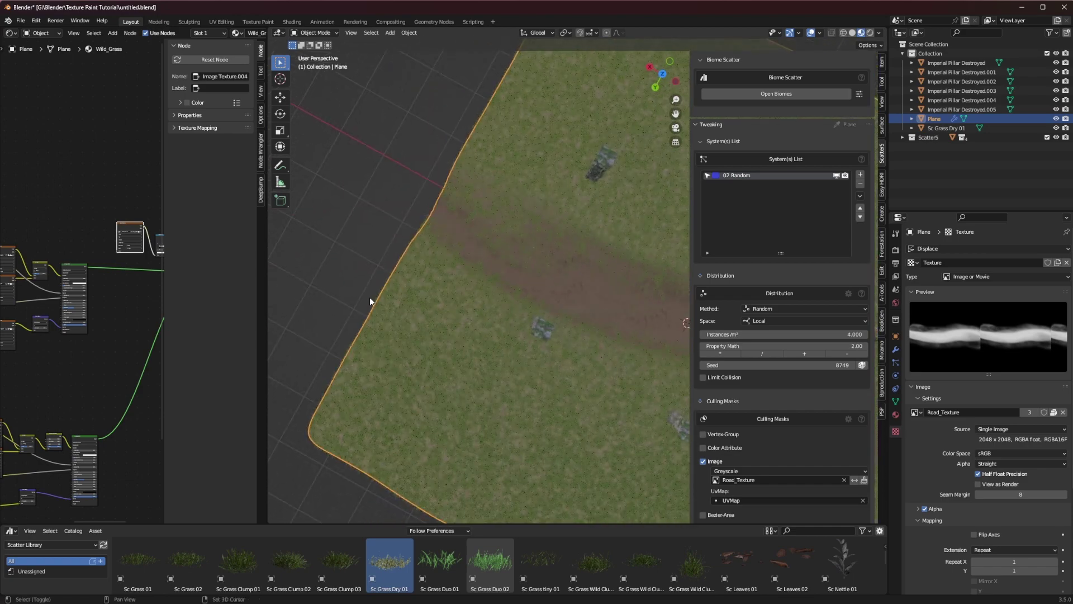
middle_click_drag(370, 297, 268, 282, "shift")
scroll(457, 320, "down", 2)
middle_click_drag(503, 312, 543, 297)
scroll(519, 328, "up", 1)
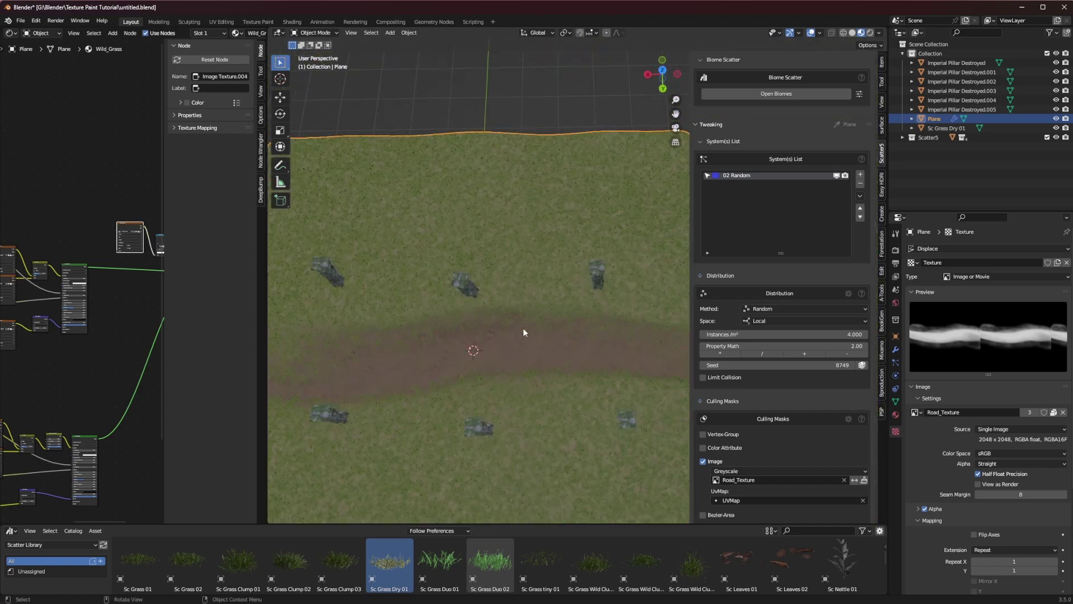
mouse_move(524, 333)
middle_mouse_down("shift")
mouse_move(539, 314)
mouse_move(537, 327)
middle_mouse_up("shift")
scroll(568, 254, "down", 1)
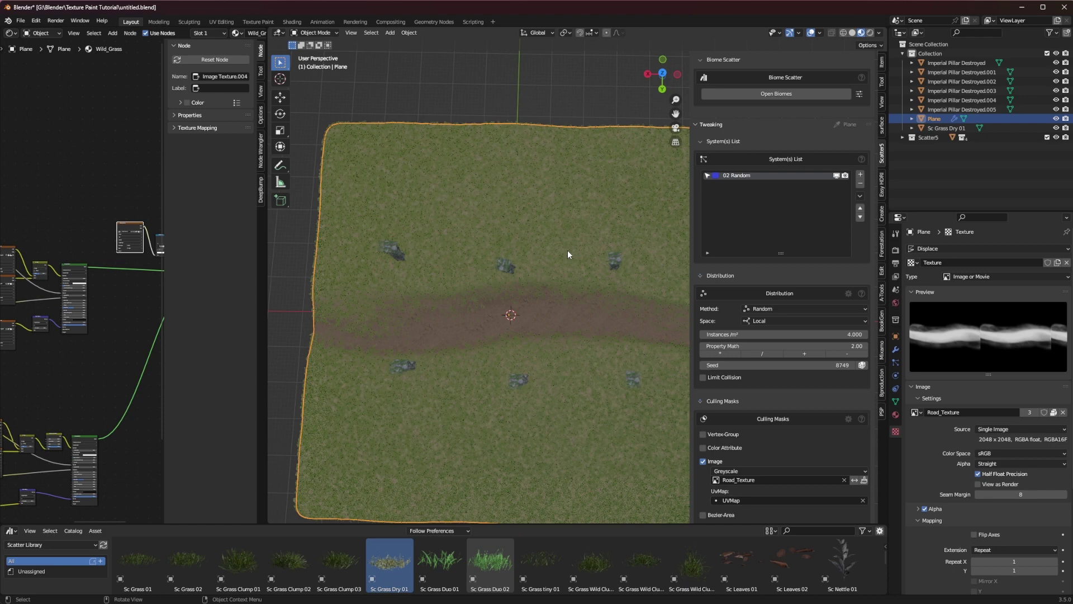
scroll(568, 254, "down", 1)
middle_click_drag(491, 300, 426, 297)
scroll(91, 220, "up", 3)
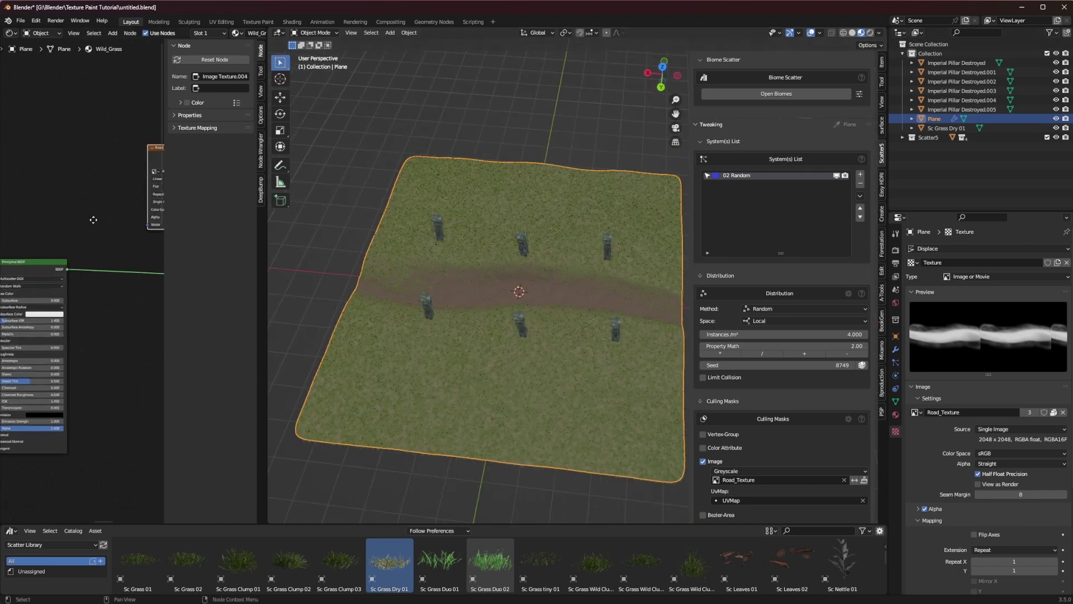
- Switch the terrain plane to Texture Paint mode and set the brush radius to 78 px
left_click(315, 33)
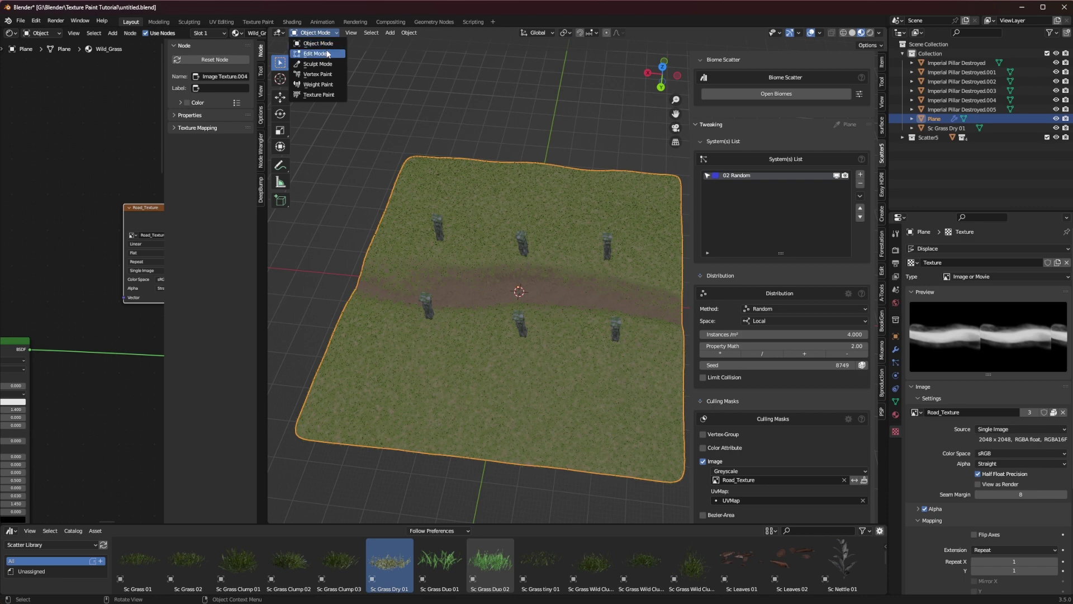
left_click(333, 95)
middle_click_drag(460, 301, 466, 336)
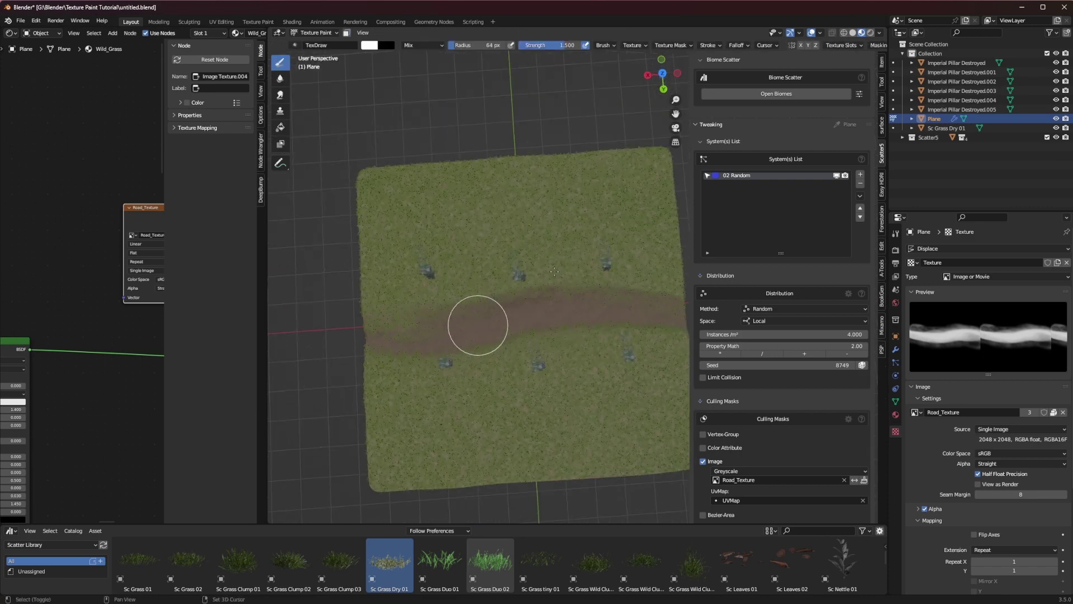
scroll(554, 271, "up", 4)
key("f")
left_click(486, 256)
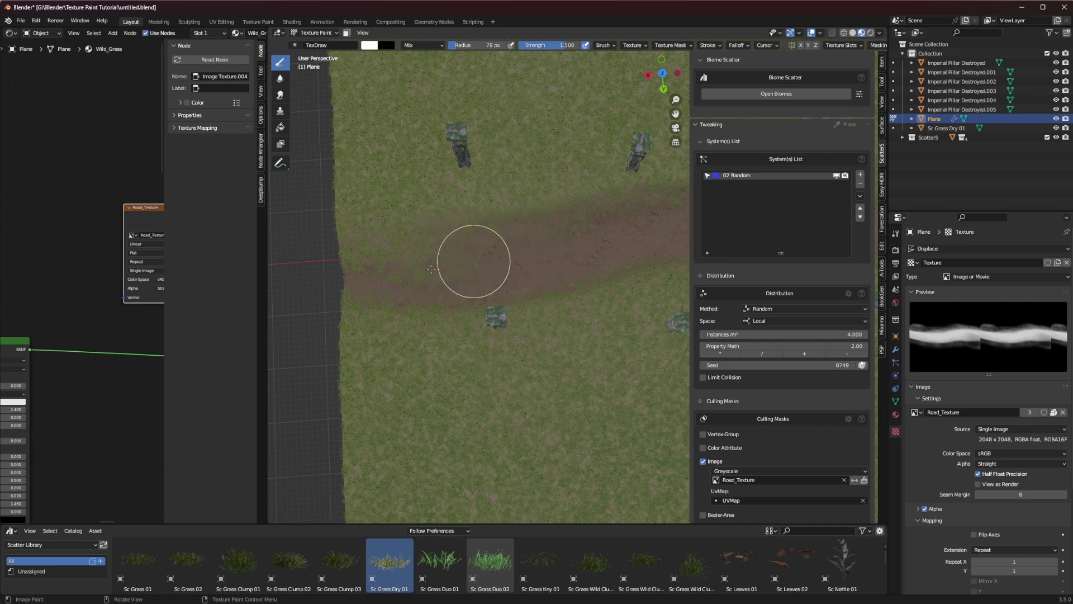
- Paint white strokes along the forest path from one terrain edge to the other to widen and strengthen it
mouse_move(431, 269)
left_mouse_down()
mouse_move(388, 268)
mouse_move(438, 252)
mouse_move(335, 266)
mouse_move(626, 223)
left_mouse_up()
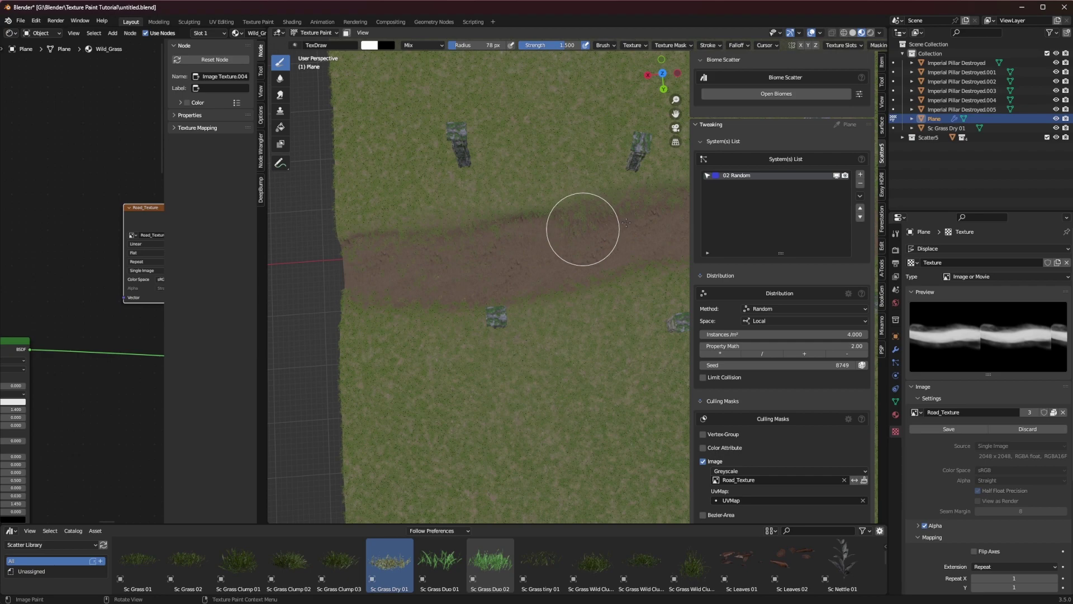
middle_click_drag(626, 223, 425, 246, "shift")
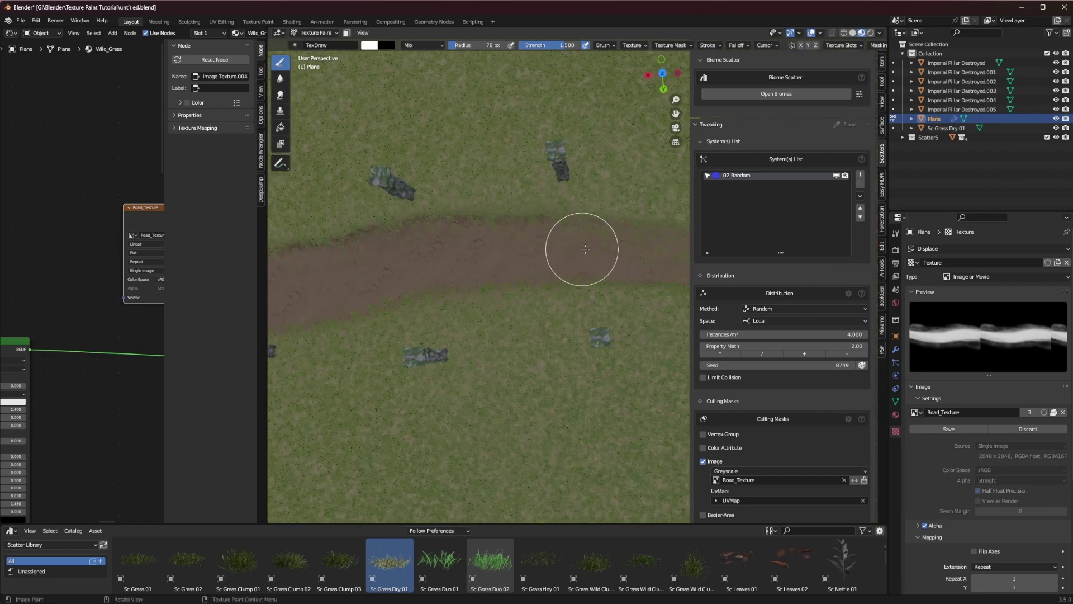
middle_click_drag(615, 246, 492, 243, "shift")
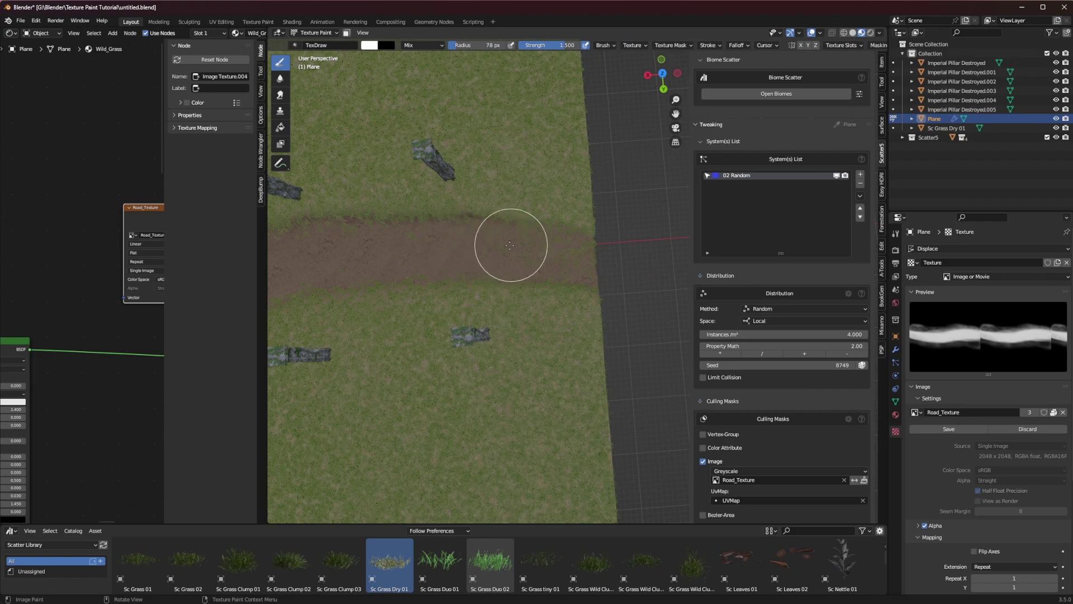
mouse_move(534, 247)
left_mouse_down()
mouse_move(613, 249)
mouse_move(625, 258)
mouse_move(544, 246)
mouse_move(616, 261)
left_mouse_up()
- Enlarge the brush radius to 97 px and go over the whole length of the path again in white
mouse_move(376, 252)
middle_mouse_down("shift")
mouse_move(613, 242)
mouse_move(352, 236)
middle_mouse_up("shift")
scroll(613, 242, "up", 2)
scroll(520, 213, "up", 1)
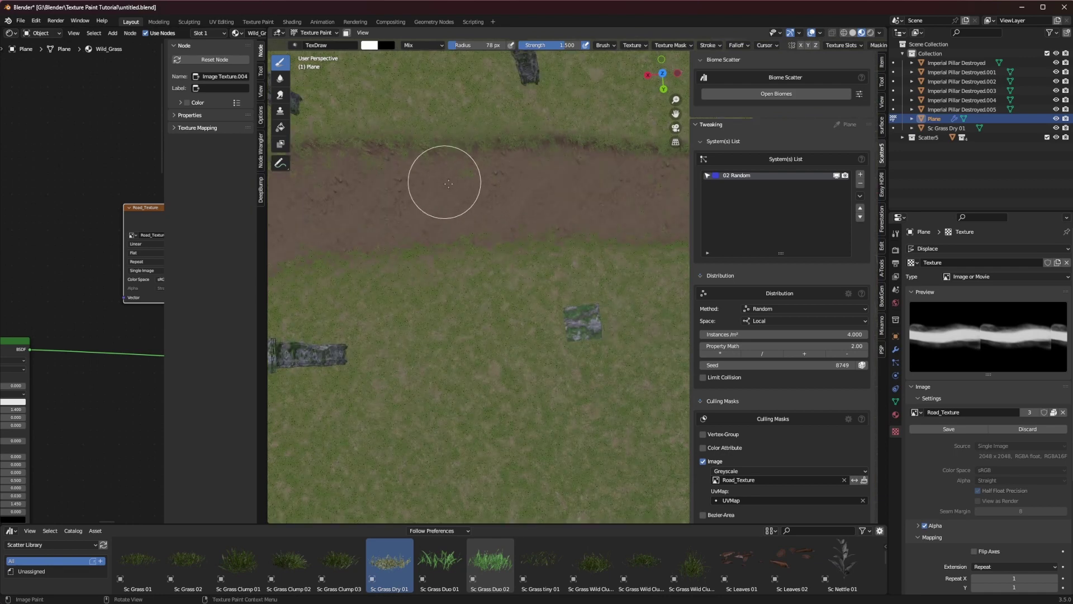
key("f")
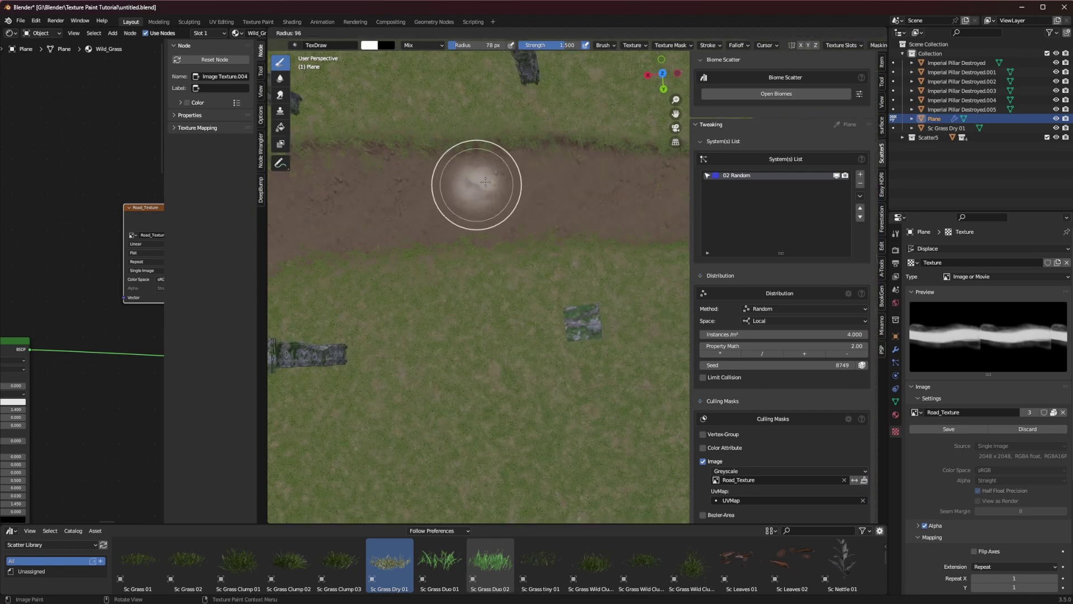
left_click(488, 186)
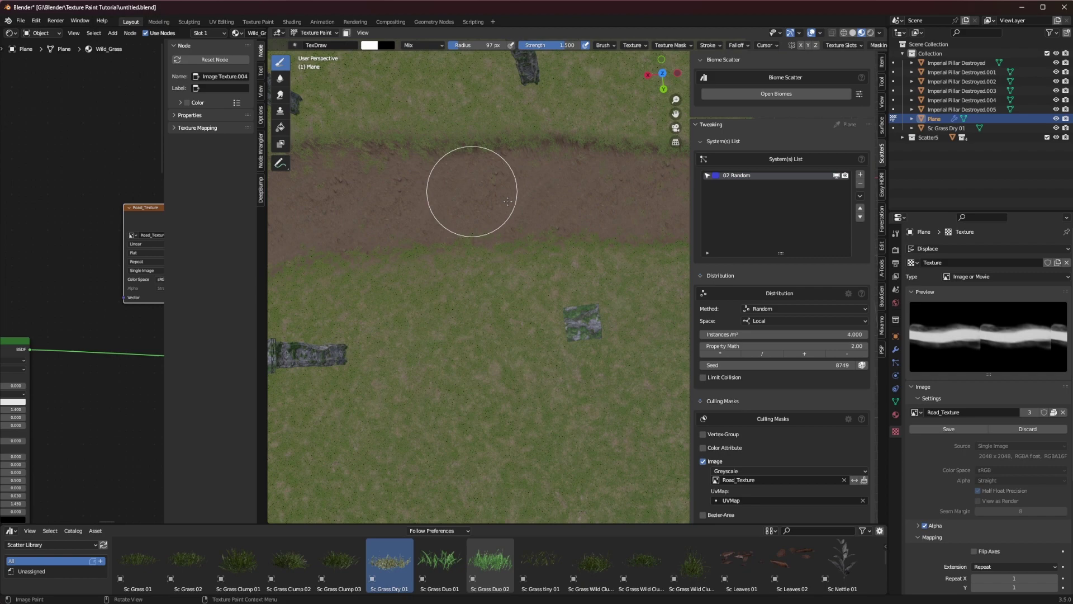
middle_click_drag(323, 196, 550, 187, "shift")
middle_click_drag(486, 220, 551, 187, "shift")
middle_click_drag(409, 197, 551, 176, "shift")
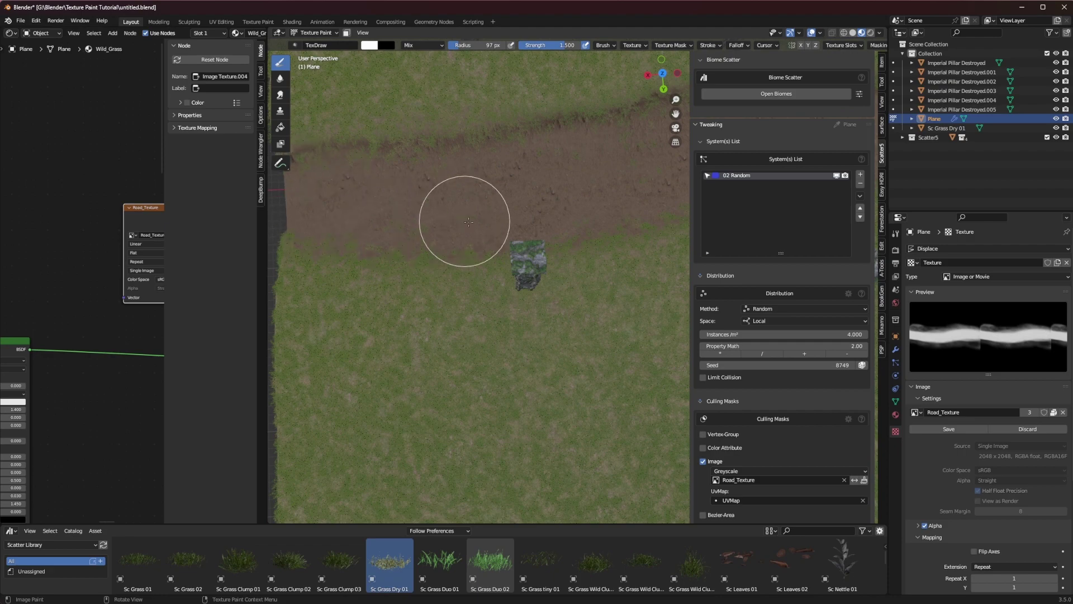
middle_click_drag(476, 220, 419, 172)
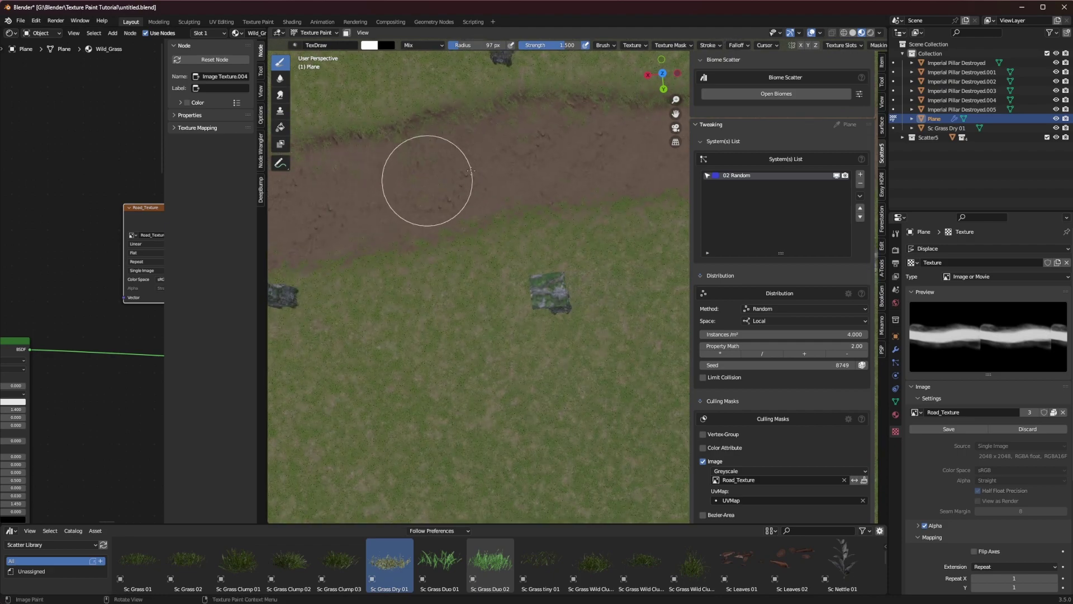
middle_click_drag(508, 165, 380, 185)
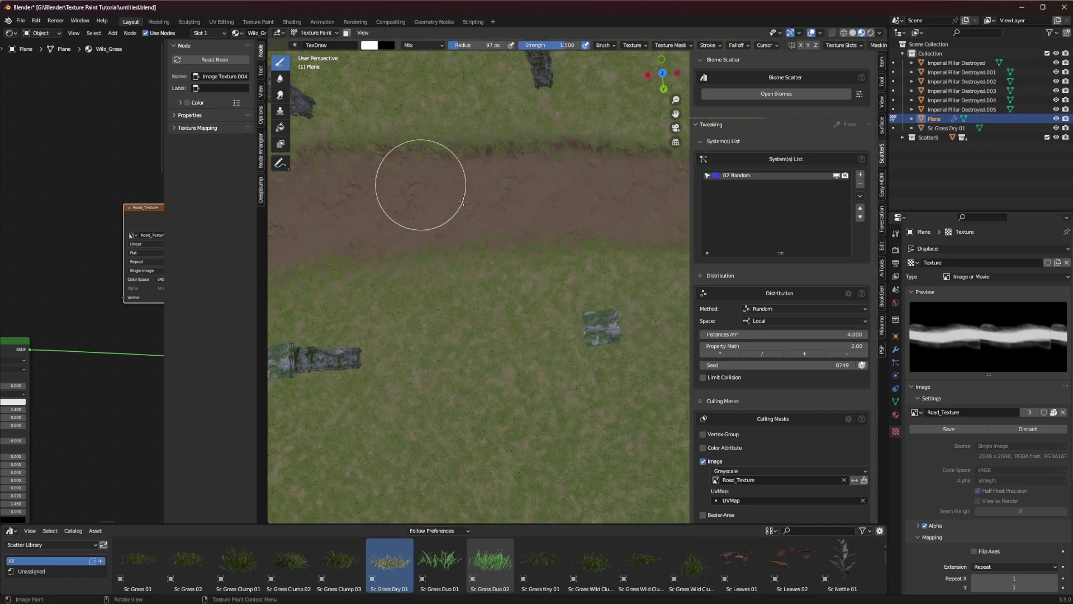
mouse_move(492, 211)
middle_mouse_down("shift")
mouse_move(326, 202)
mouse_move(386, 199)
middle_mouse_up("shift")
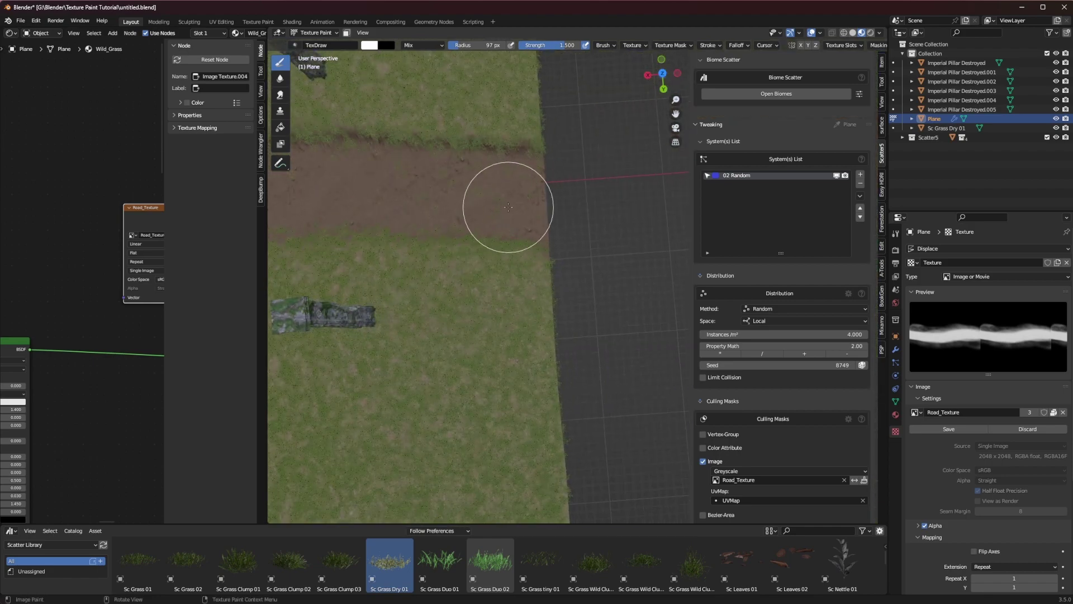
- Examine the widened path, the pillars and the scattered grass along the path's edges from several angles
scroll(796, 385, "down", 10)
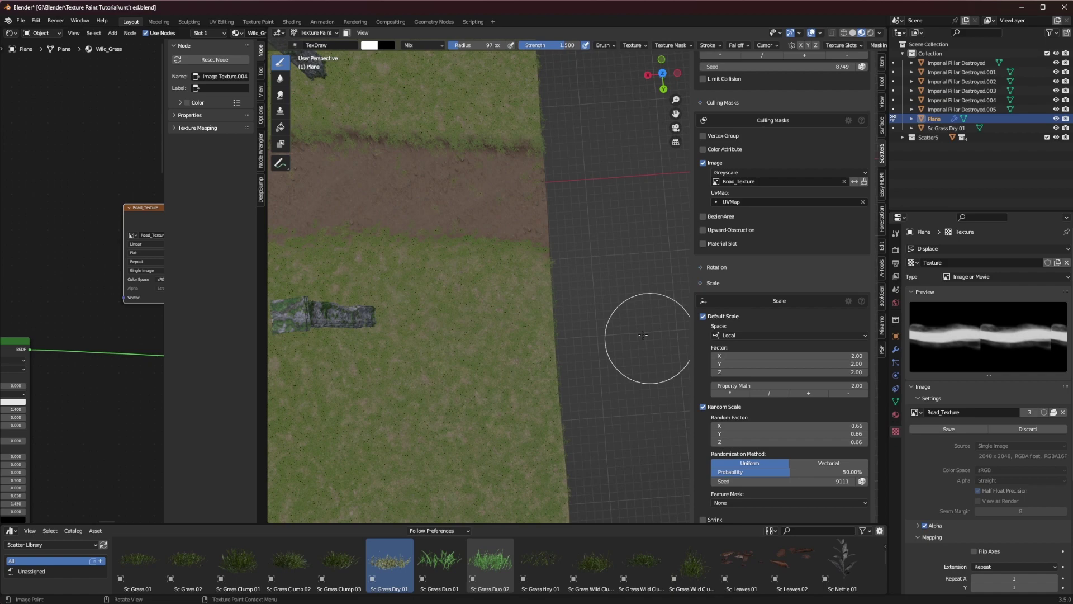
middle_click_drag(561, 296, 425, 218)
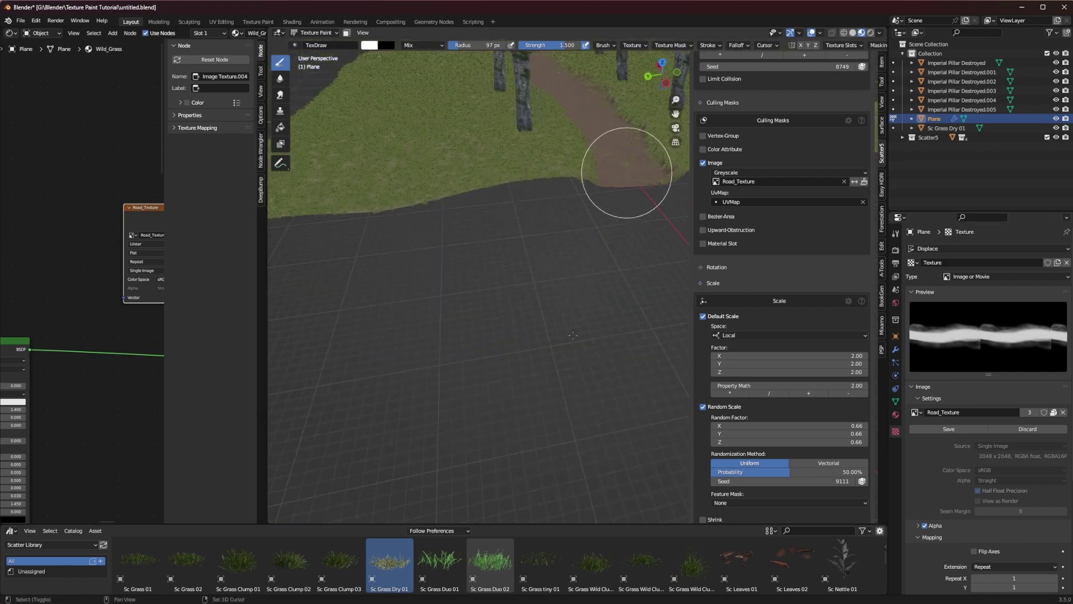
middle_click_drag(628, 173, 576, 329, "shift")
scroll(820, 135, "up", 10)
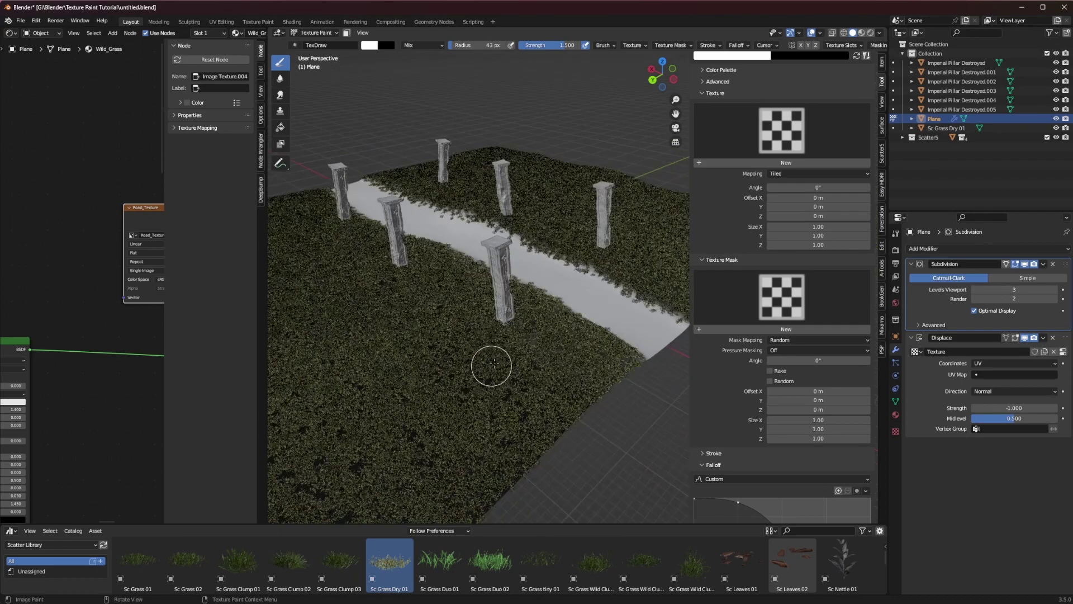
mouse_move(491, 367)
middle_mouse_down()
mouse_move(426, 343)
mouse_move(443, 358)
mouse_move(580, 335)
middle_mouse_up()
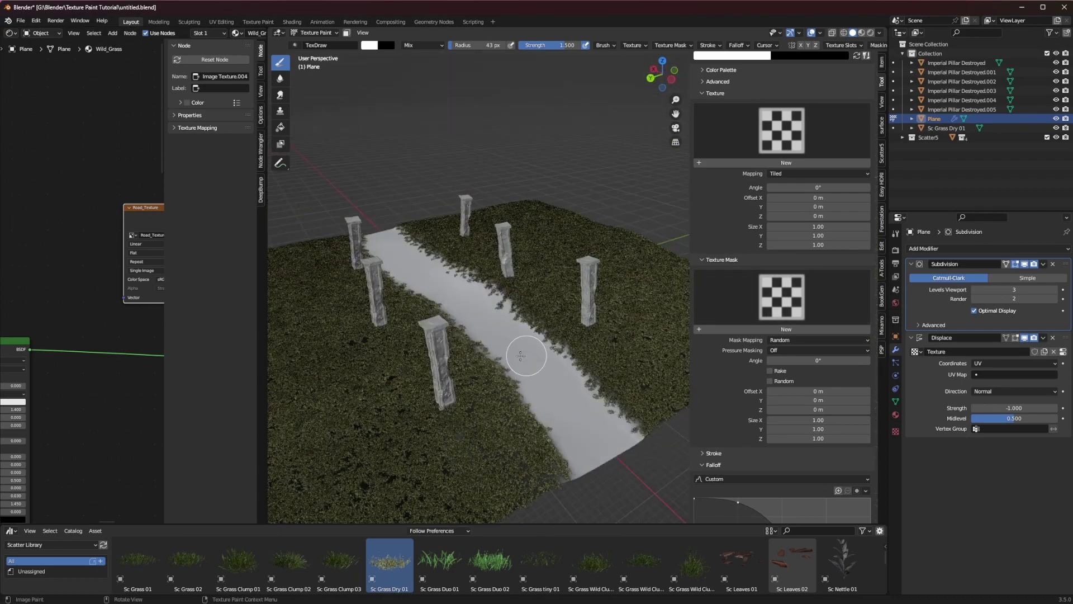
middle_click_drag(522, 354, 430, 336)
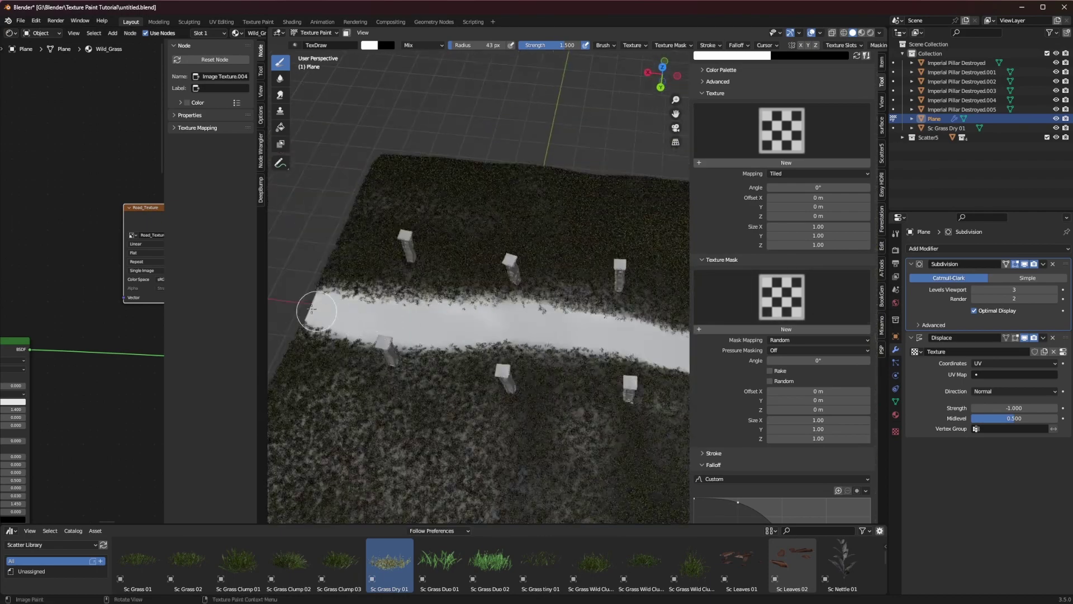
middle_click_drag(600, 324, 570, 364)
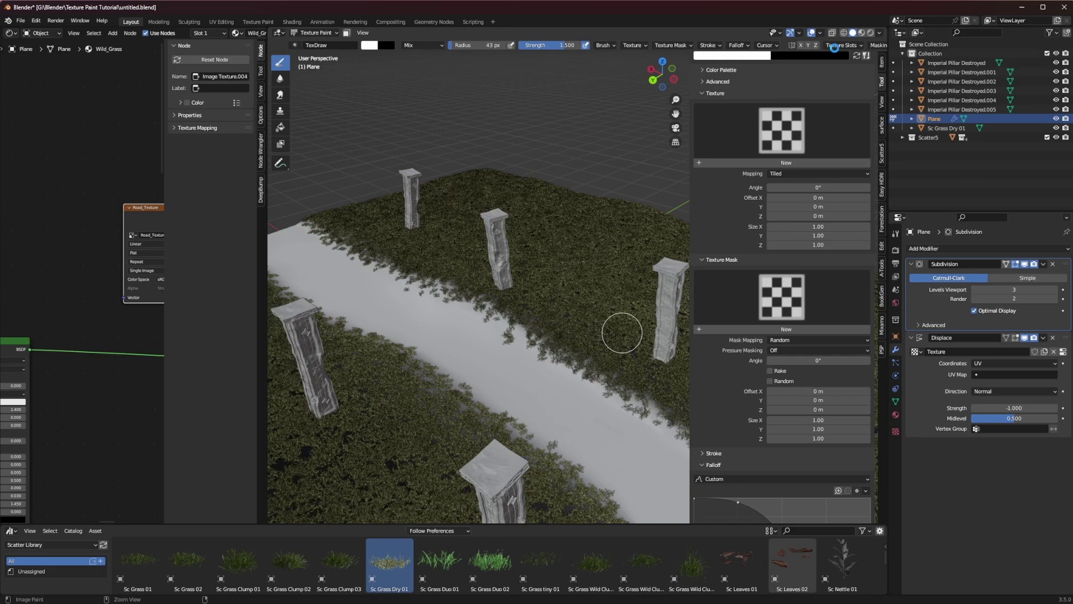
- Save the file and return the terrain plane from Texture Paint to Object Mode
key("ctrl+s")
scroll(801, 236, "up", 10)
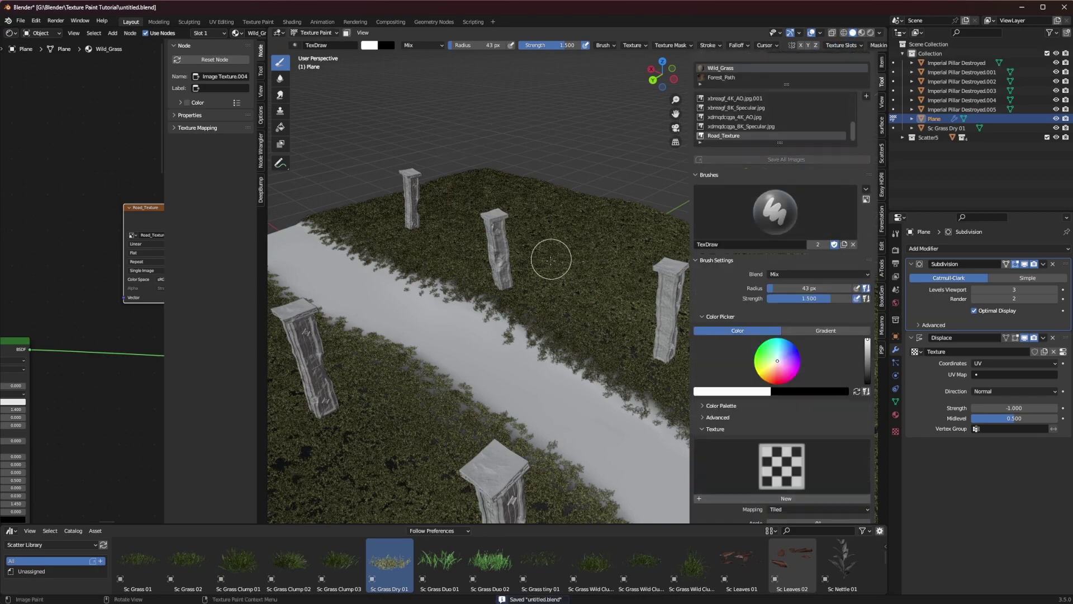
middle_click_drag(552, 256, 392, 154)
left_click(315, 32)
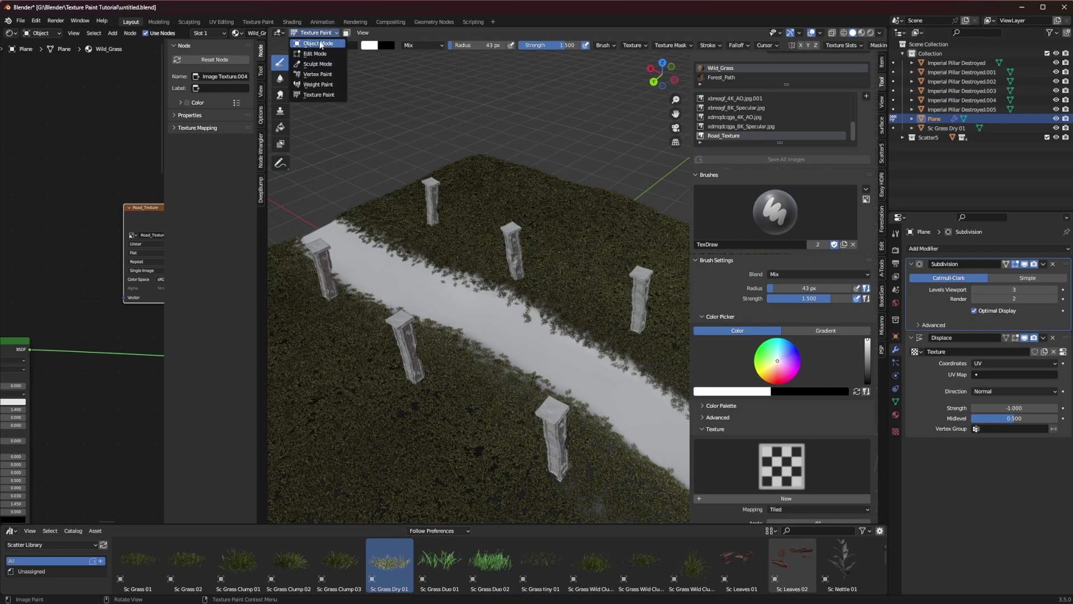
left_click(317, 40)
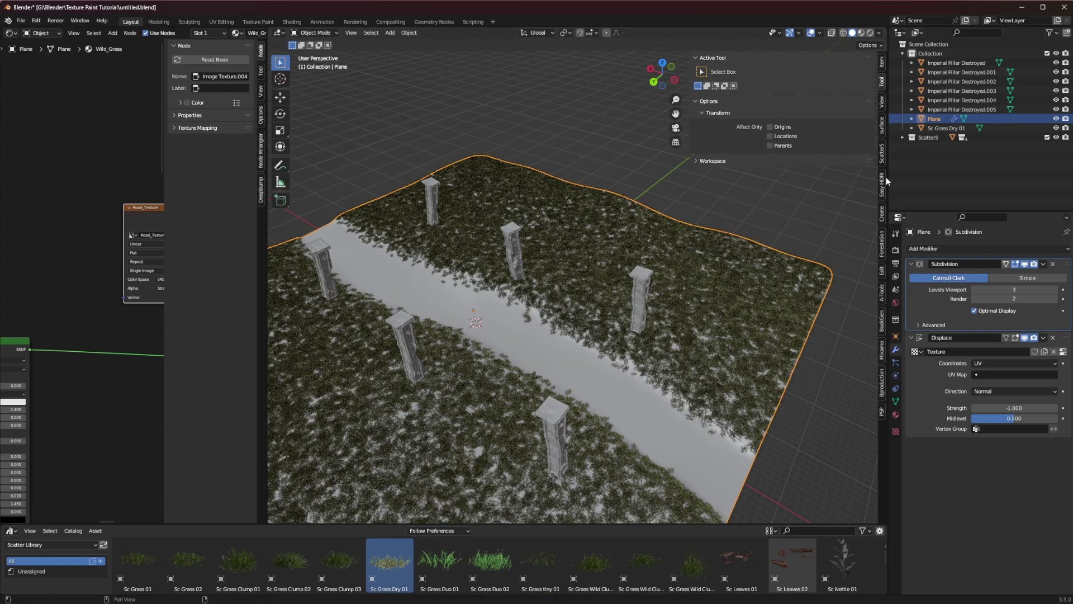
- Scatter a Sc Wasteland clump asset over the terrain plane with the 02 Random preset, using Browser Selection as the selection method
left_click(882, 152)
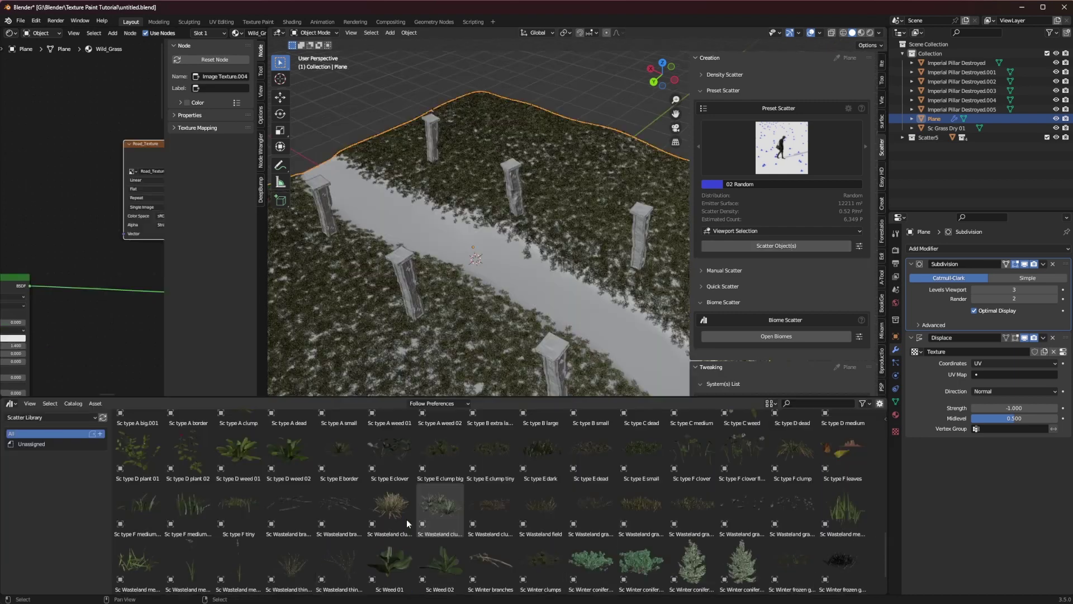
left_click(393, 511)
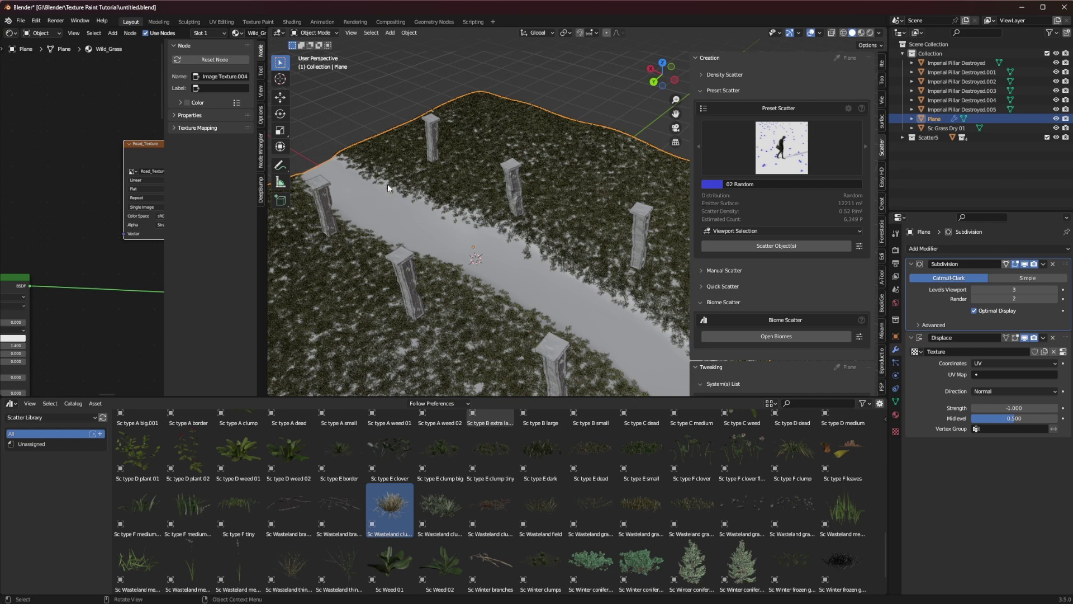
middle_click_drag(492, 235, 497, 262)
scroll(494, 296, "down", 2)
scroll(497, 263, "up", 2)
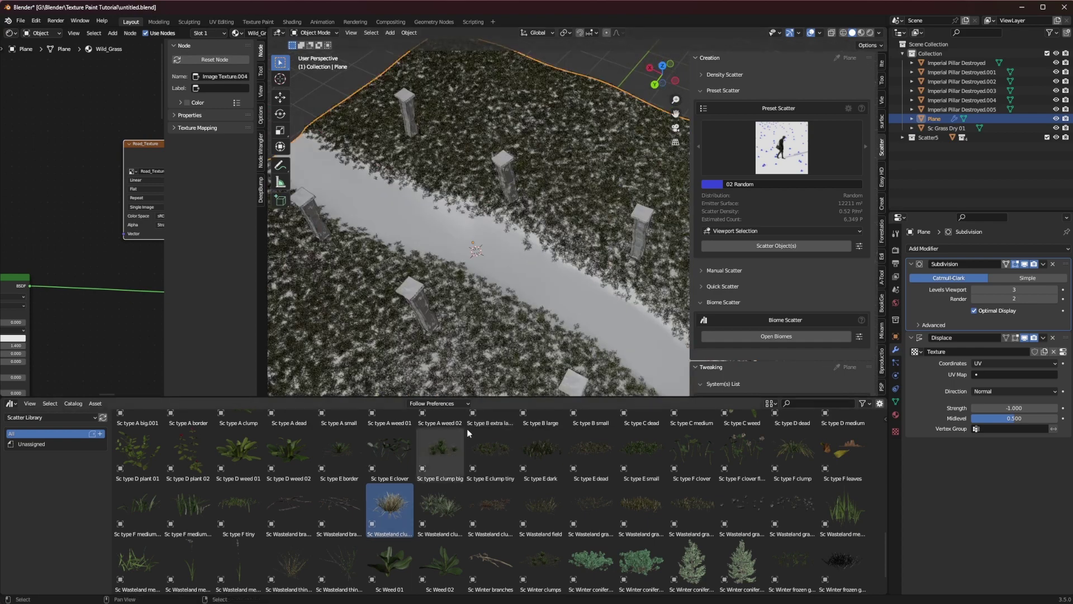
left_click(768, 231)
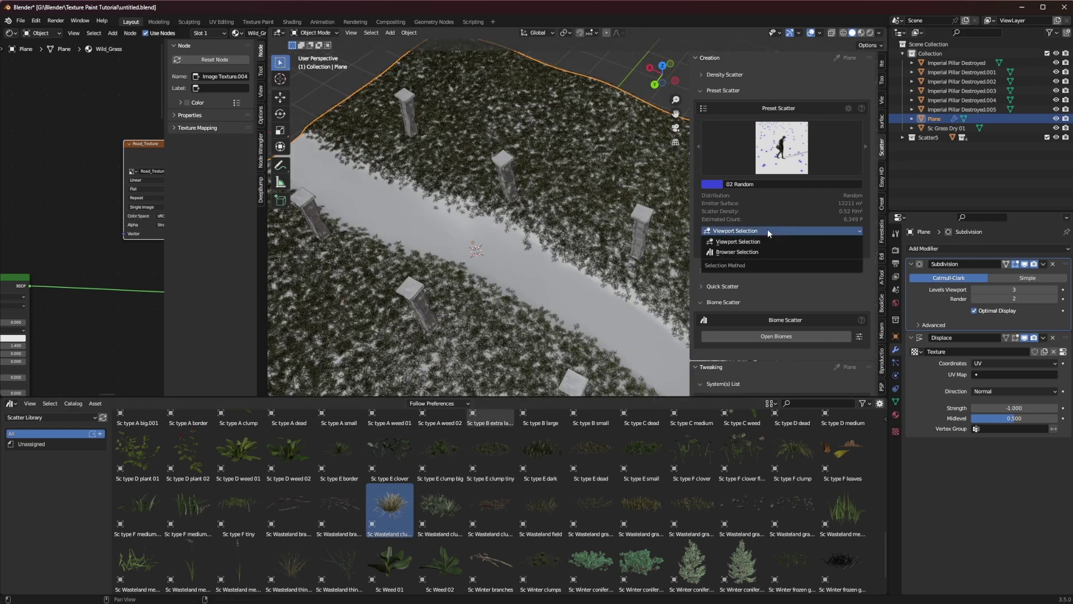
left_click(743, 251)
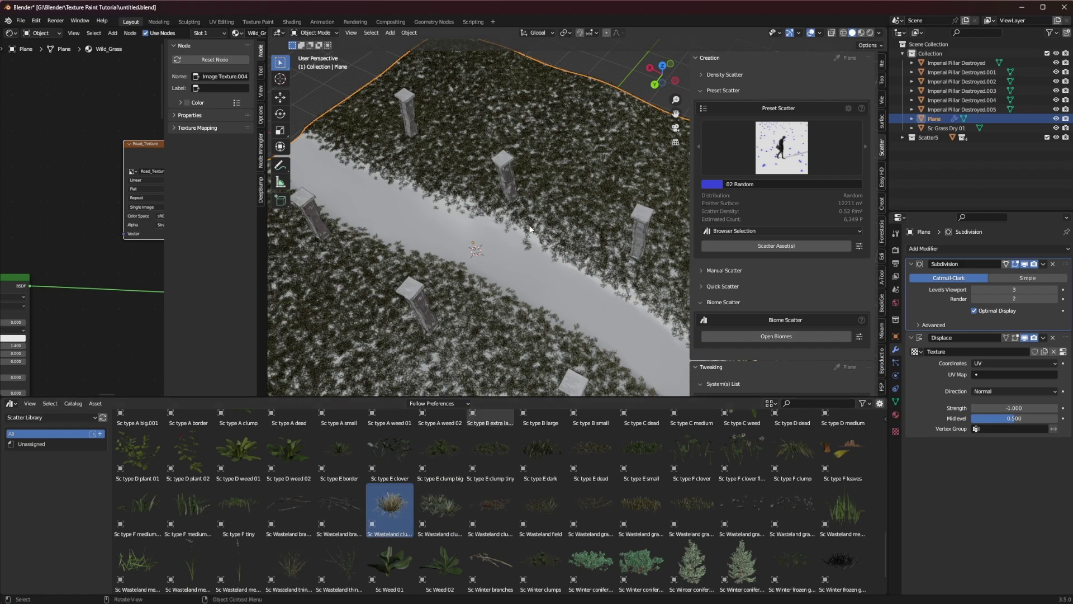
middle_click_drag(575, 267, 637, 267)
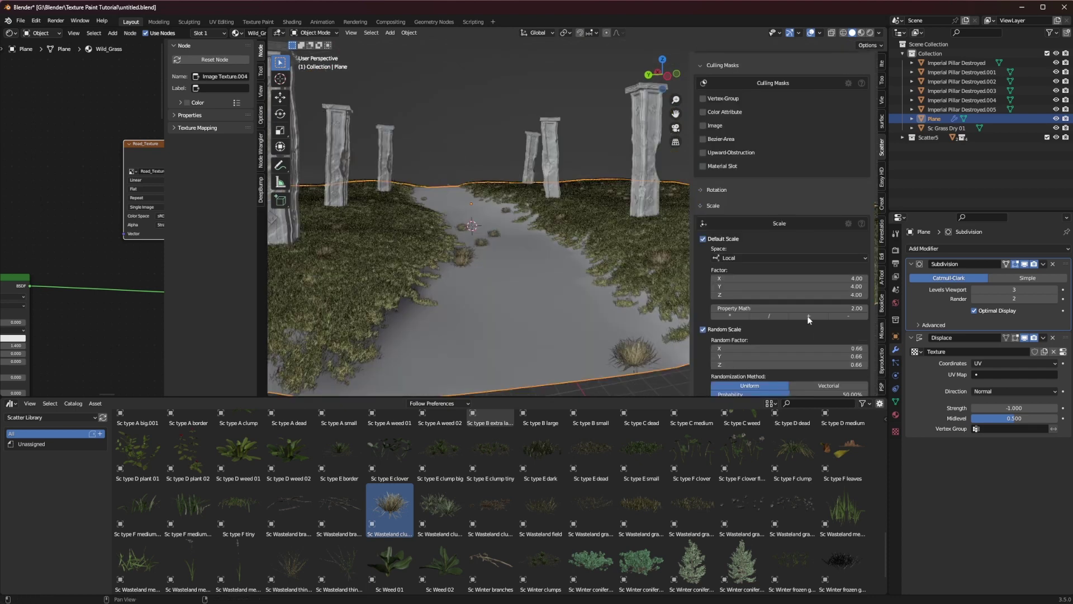
- Enable the image culling mask on the clump scatter with Road_Texture and reverse it so clumps grow only on the path
scroll(809, 319, "up", 3)
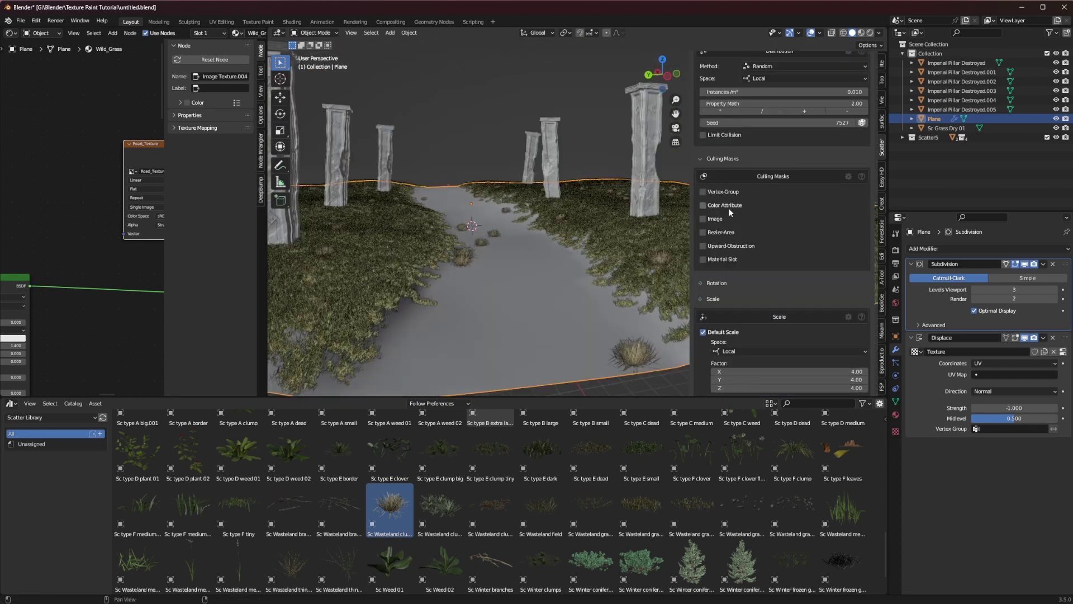
left_click(703, 218)
left_click(716, 228)
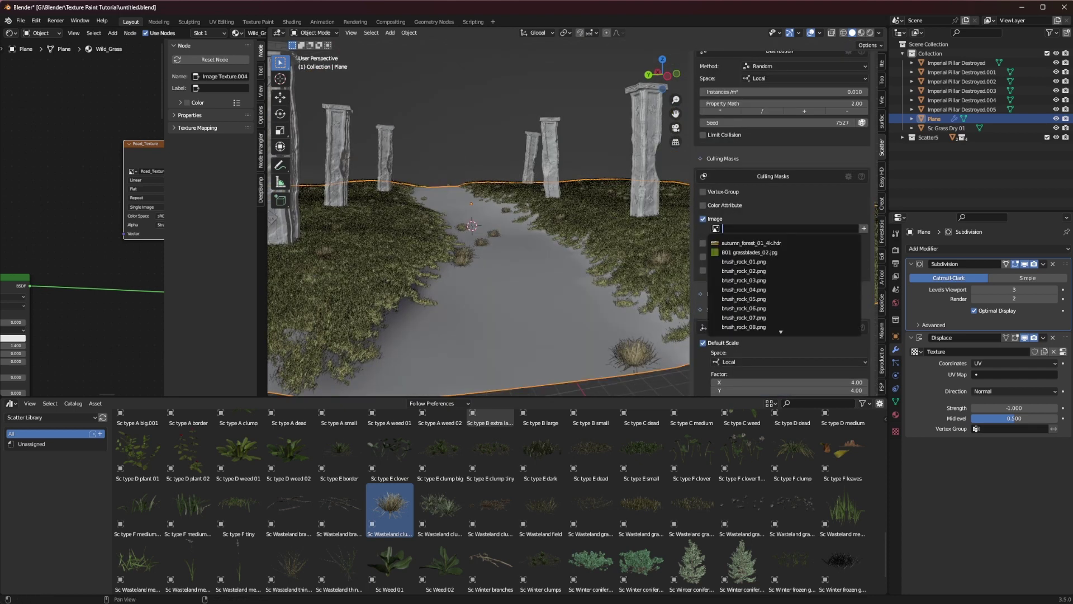
type("road")
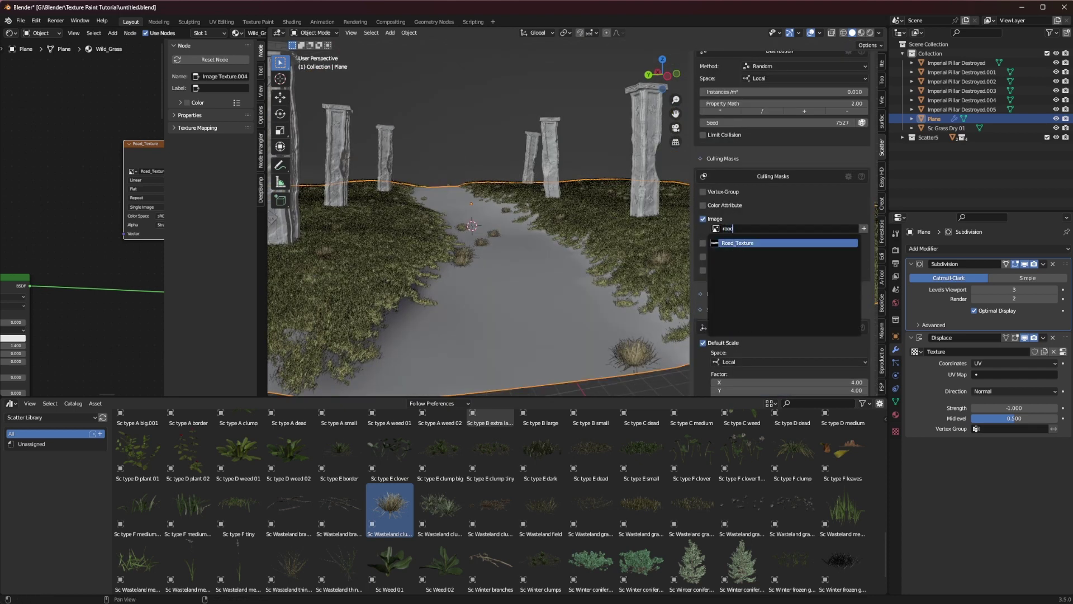
left_click(741, 243)
left_click(853, 237)
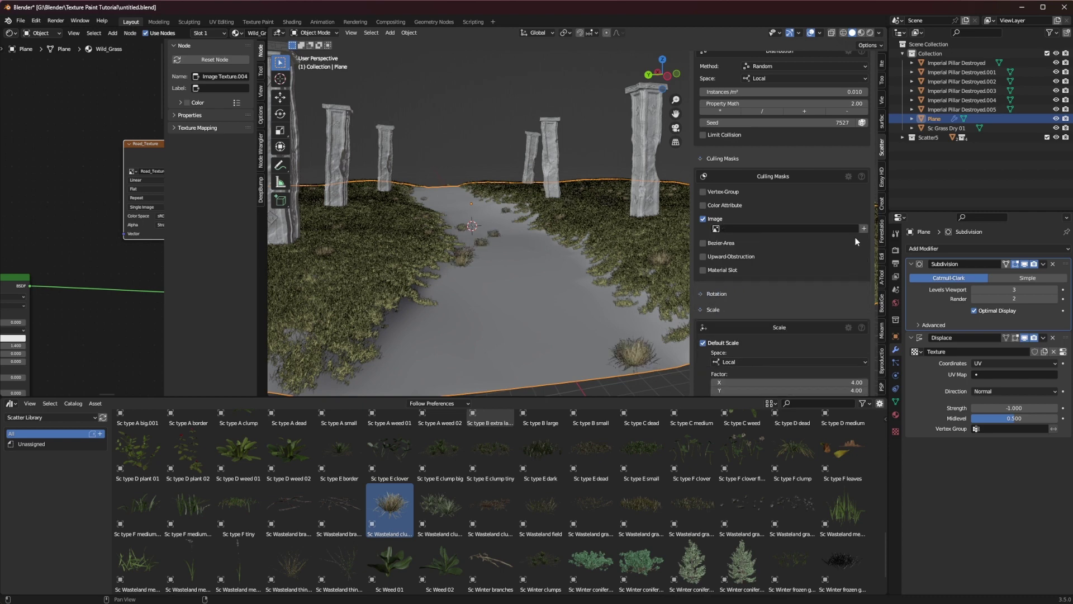
left_click(750, 228)
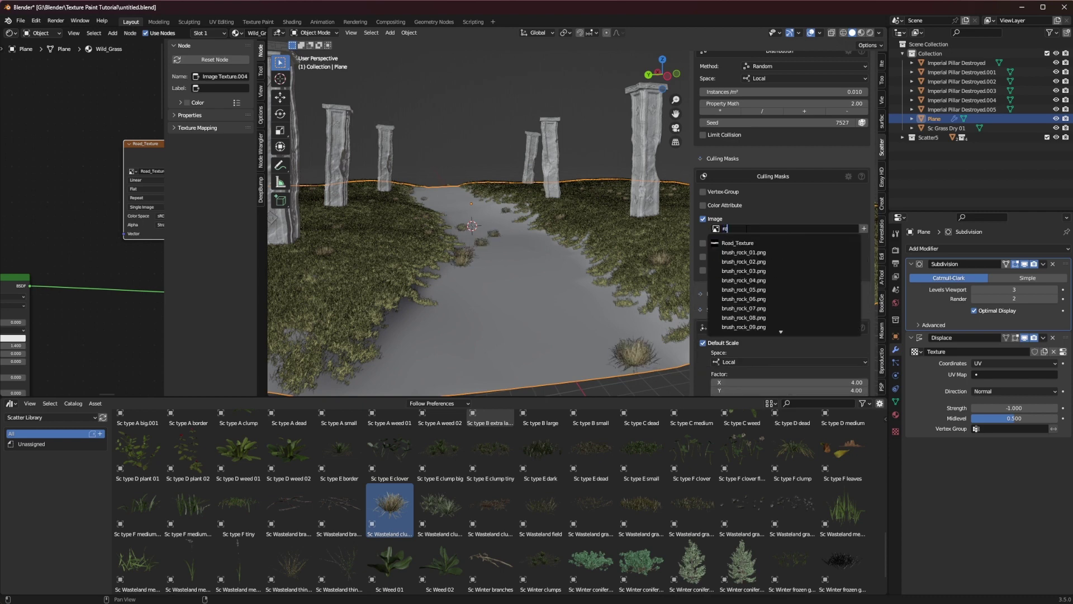
type("road")
key("Return")
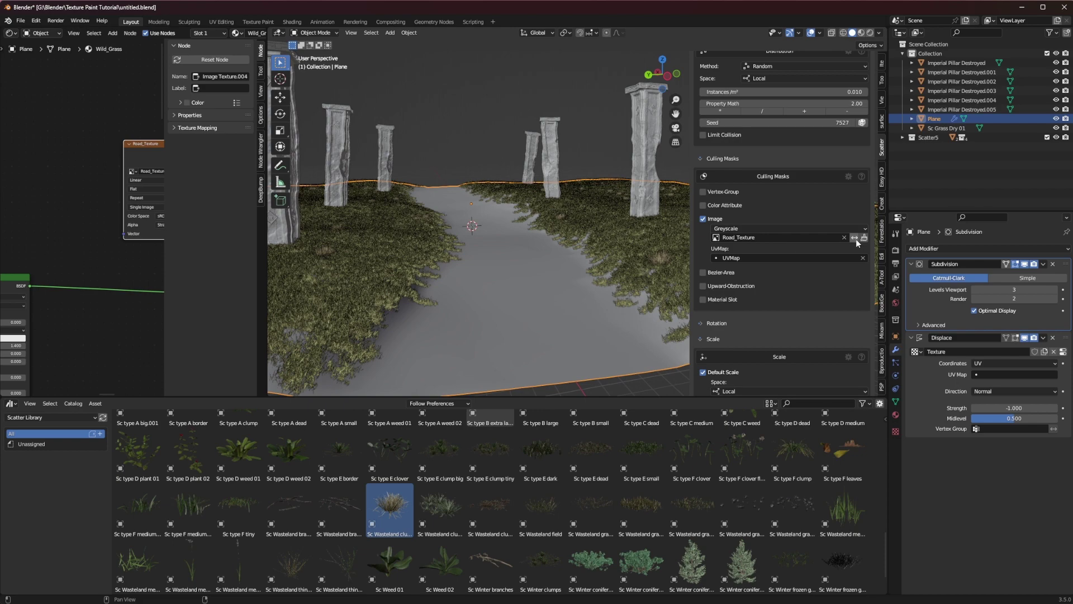
left_click(855, 239)
middle_click_drag(516, 330, 477, 310)
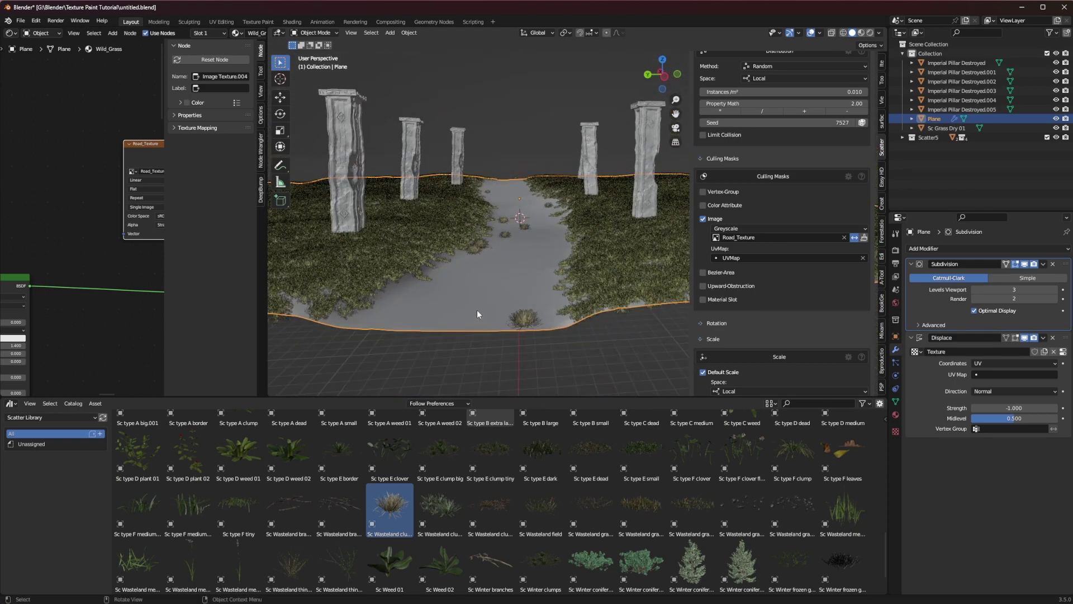
- Randomize the distribution seed of the 02 Random.001 scatter several times to rearrange the clumps along the path
scroll(841, 296, "up", 8)
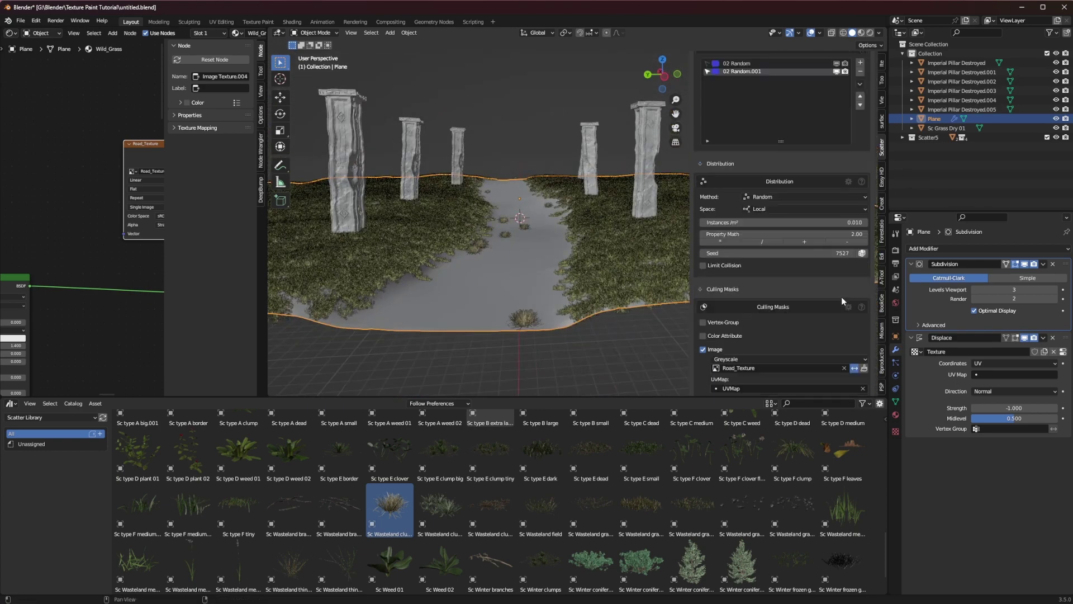
left_click(862, 328)
left_click(863, 327)
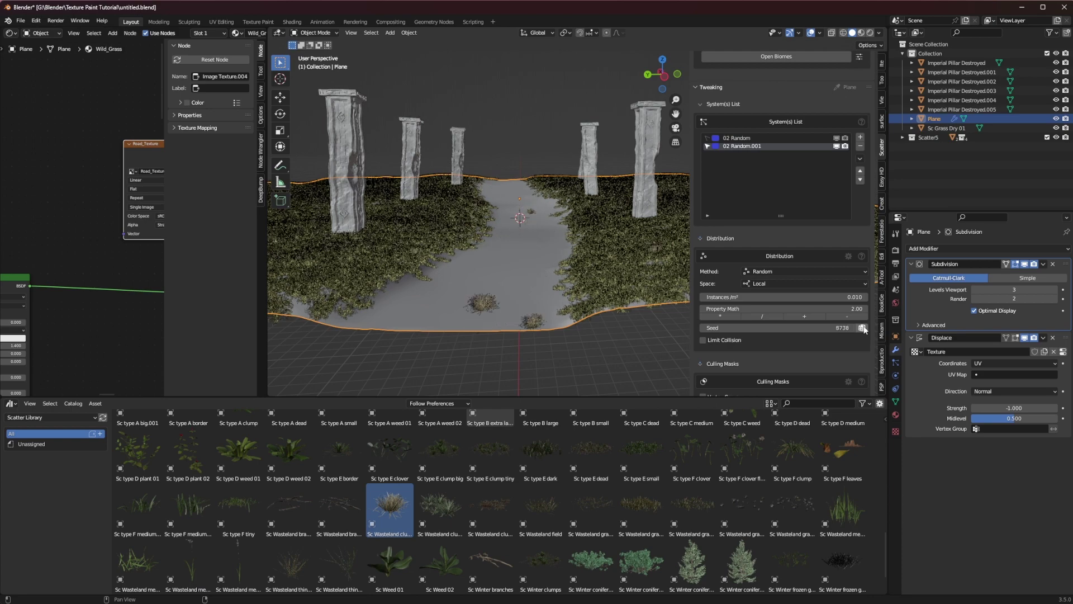
left_click(862, 328)
scroll(540, 244, "up", 4)
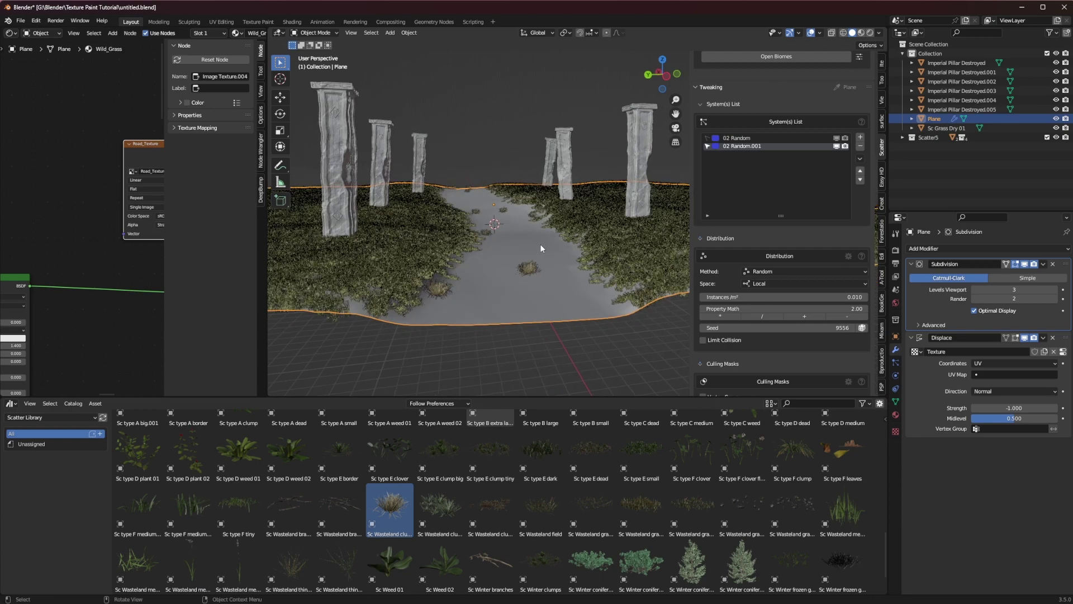
left_click(862, 328)
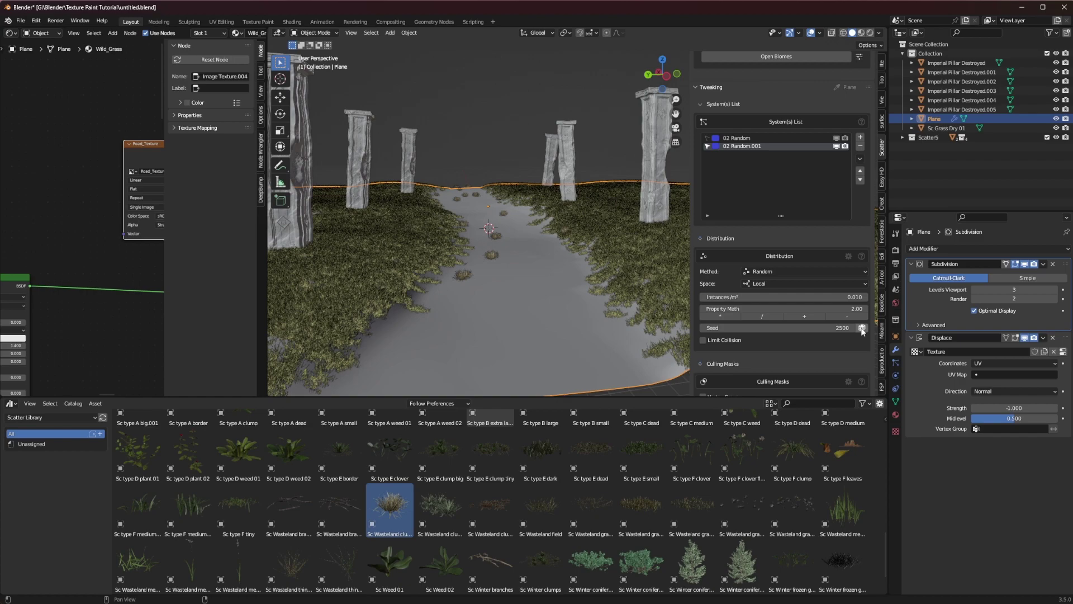
- Set the clump scatter's default scale factor to 4.00 on all axes and save the file
scroll(827, 308, "down", 10)
middle_click_drag(564, 235, 585, 244)
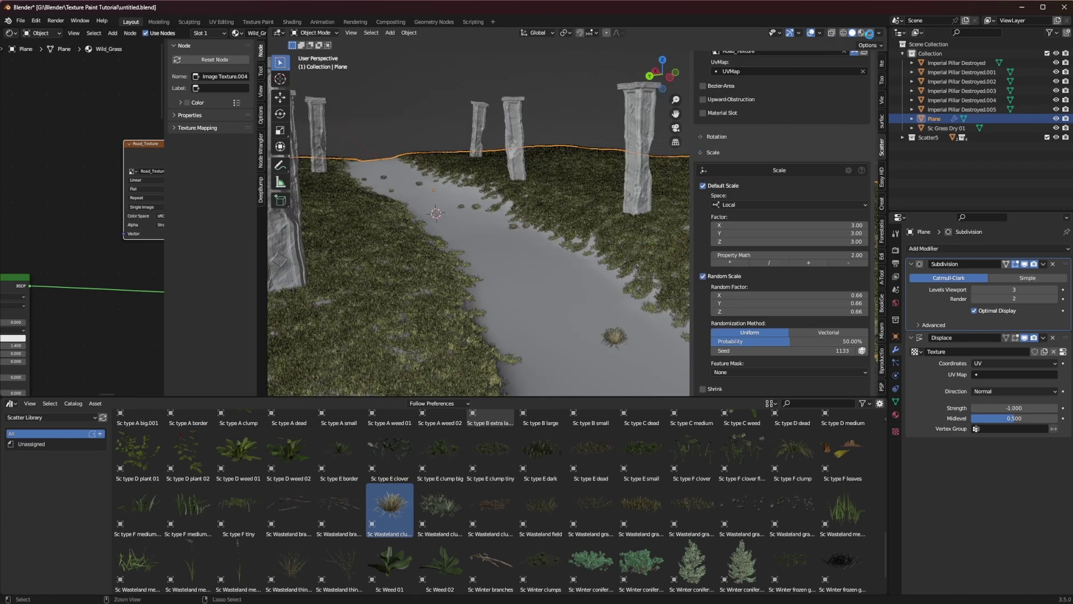
key("ctrl+s")
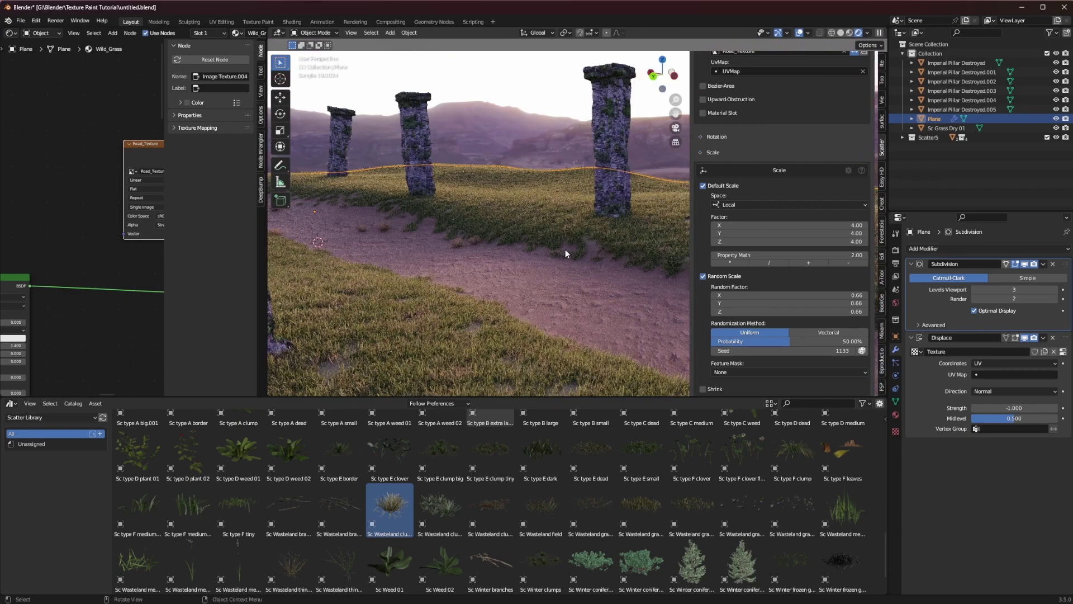
- Preview the path in rendered shading and change the clump scatter's distribution seed again
middle_click_drag(551, 263, 496, 246)
scroll(846, 303, "up", 10)
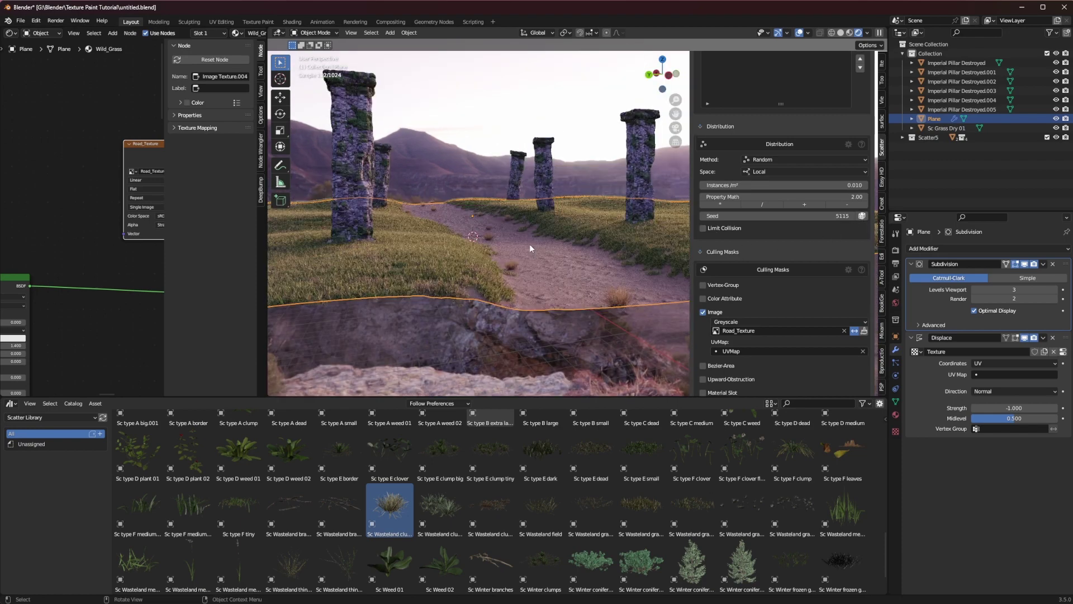
scroll(492, 246, "up", 4)
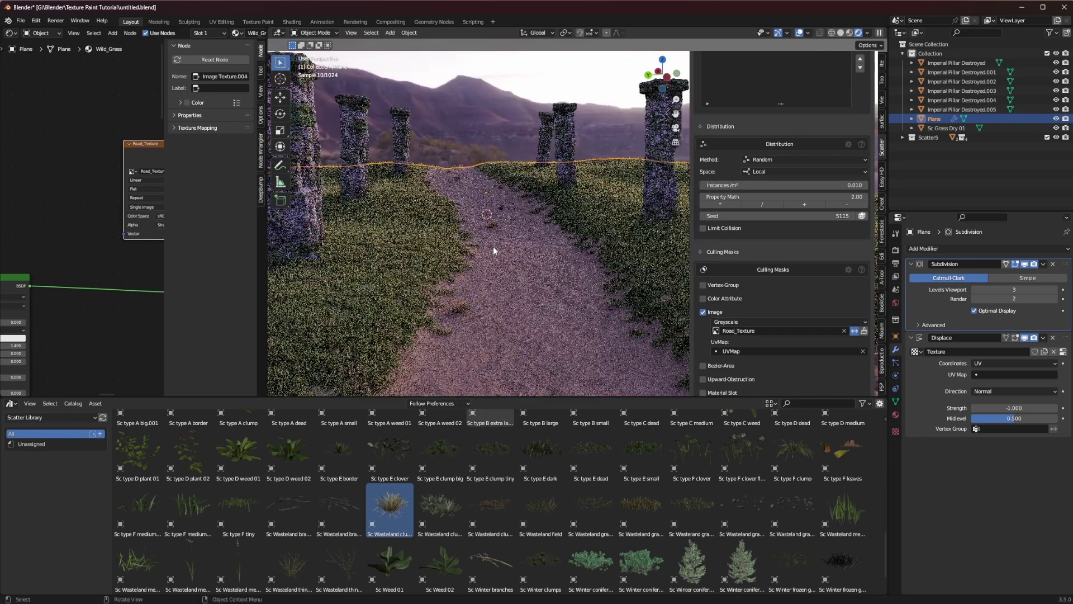
middle_click_drag(516, 245, 649, 233)
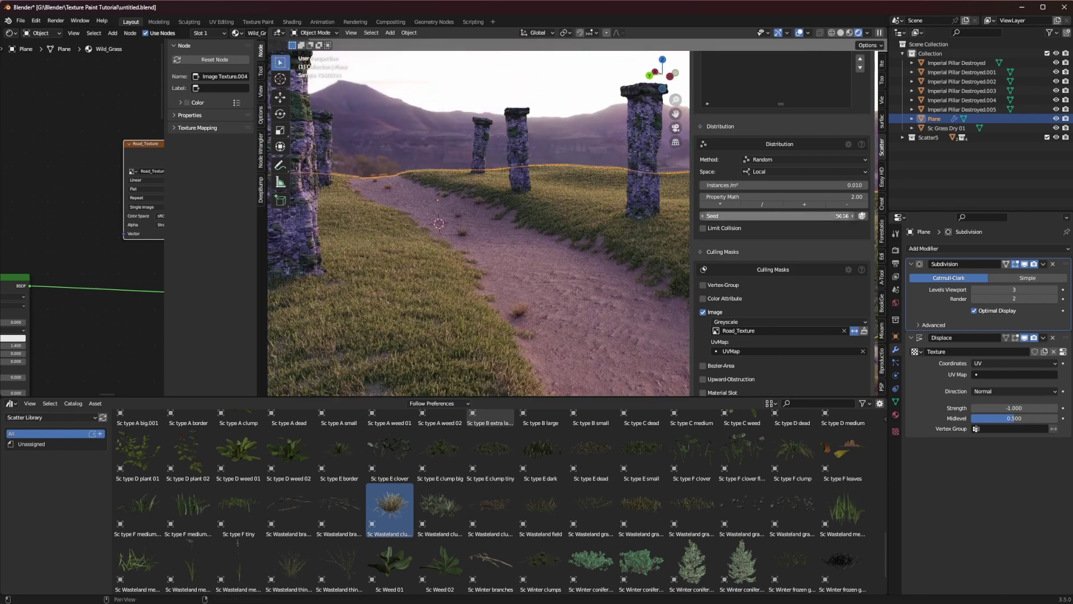